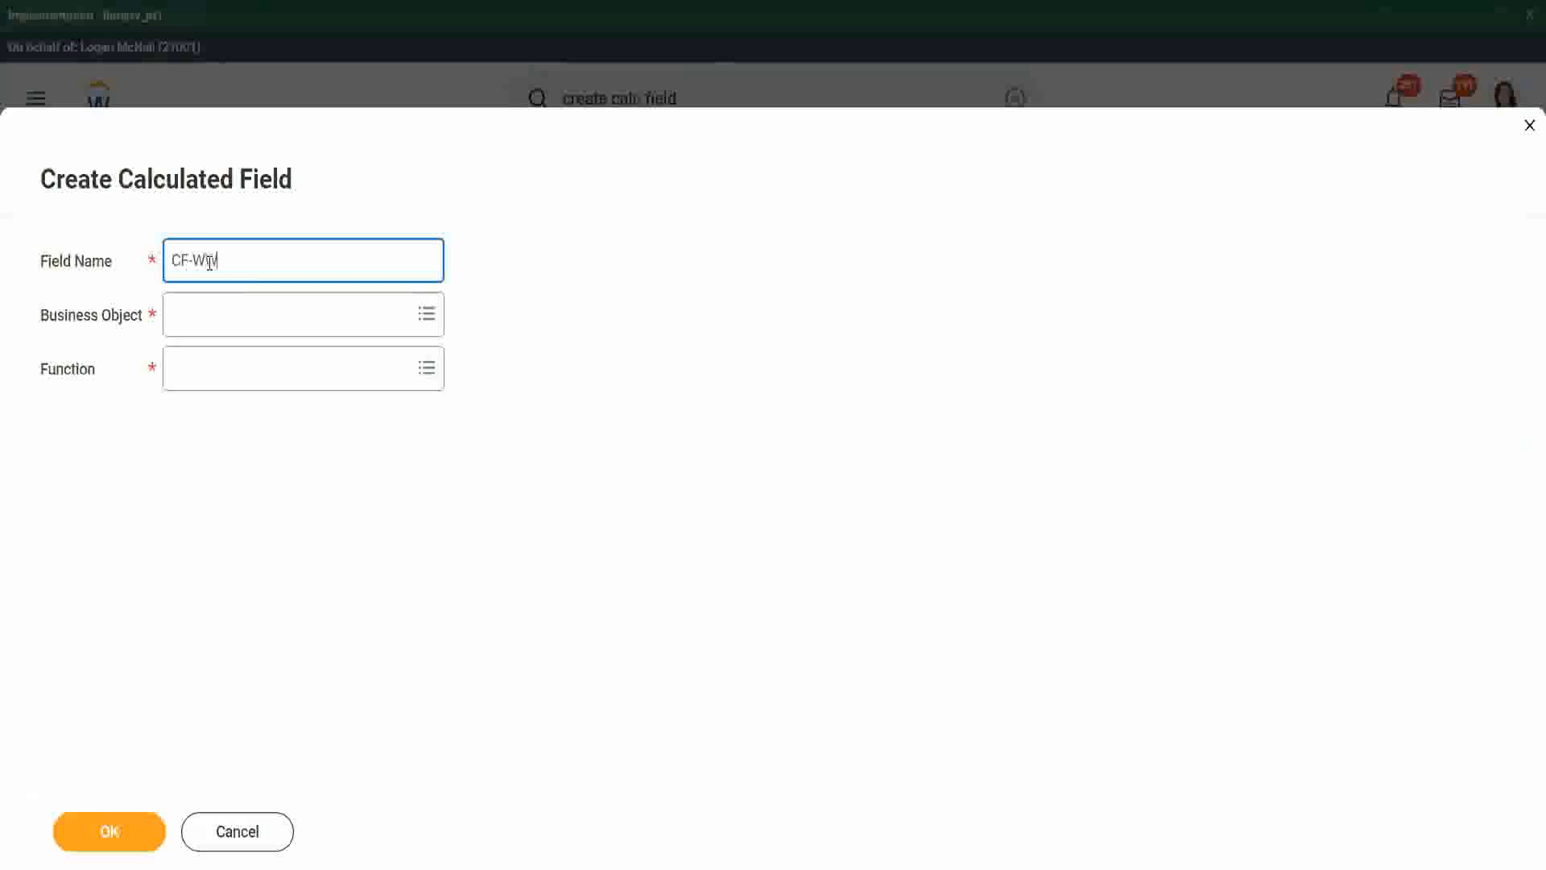
Complete the new calculated field's name as "CF-WW-TF-Dependent Relationship is Child".
{"action": "type", "text": "-"}
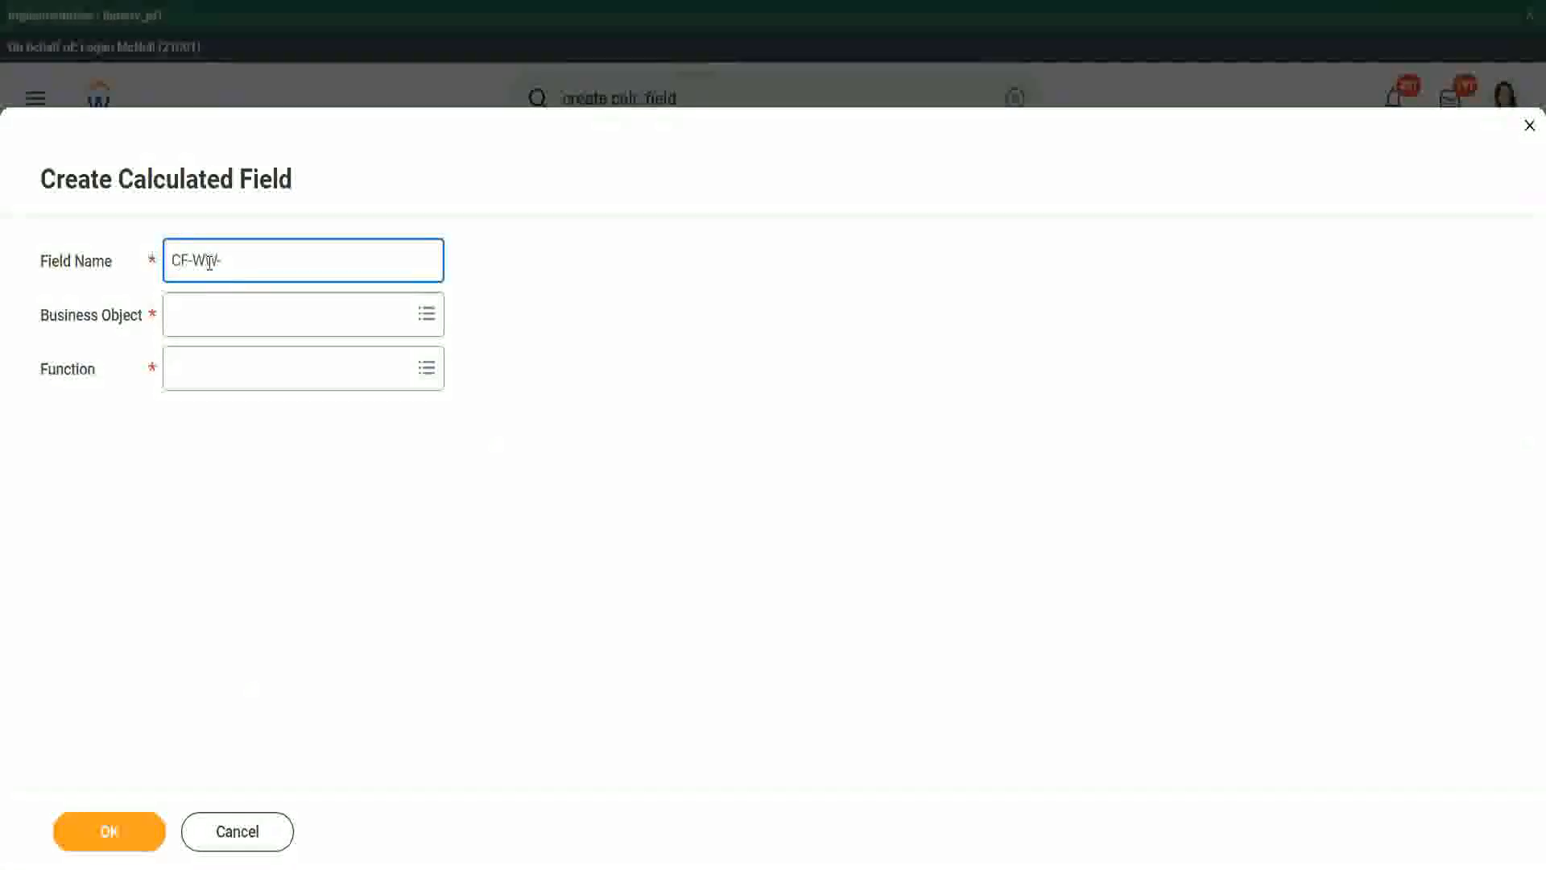
{"action": "type", "text": "TF-"}
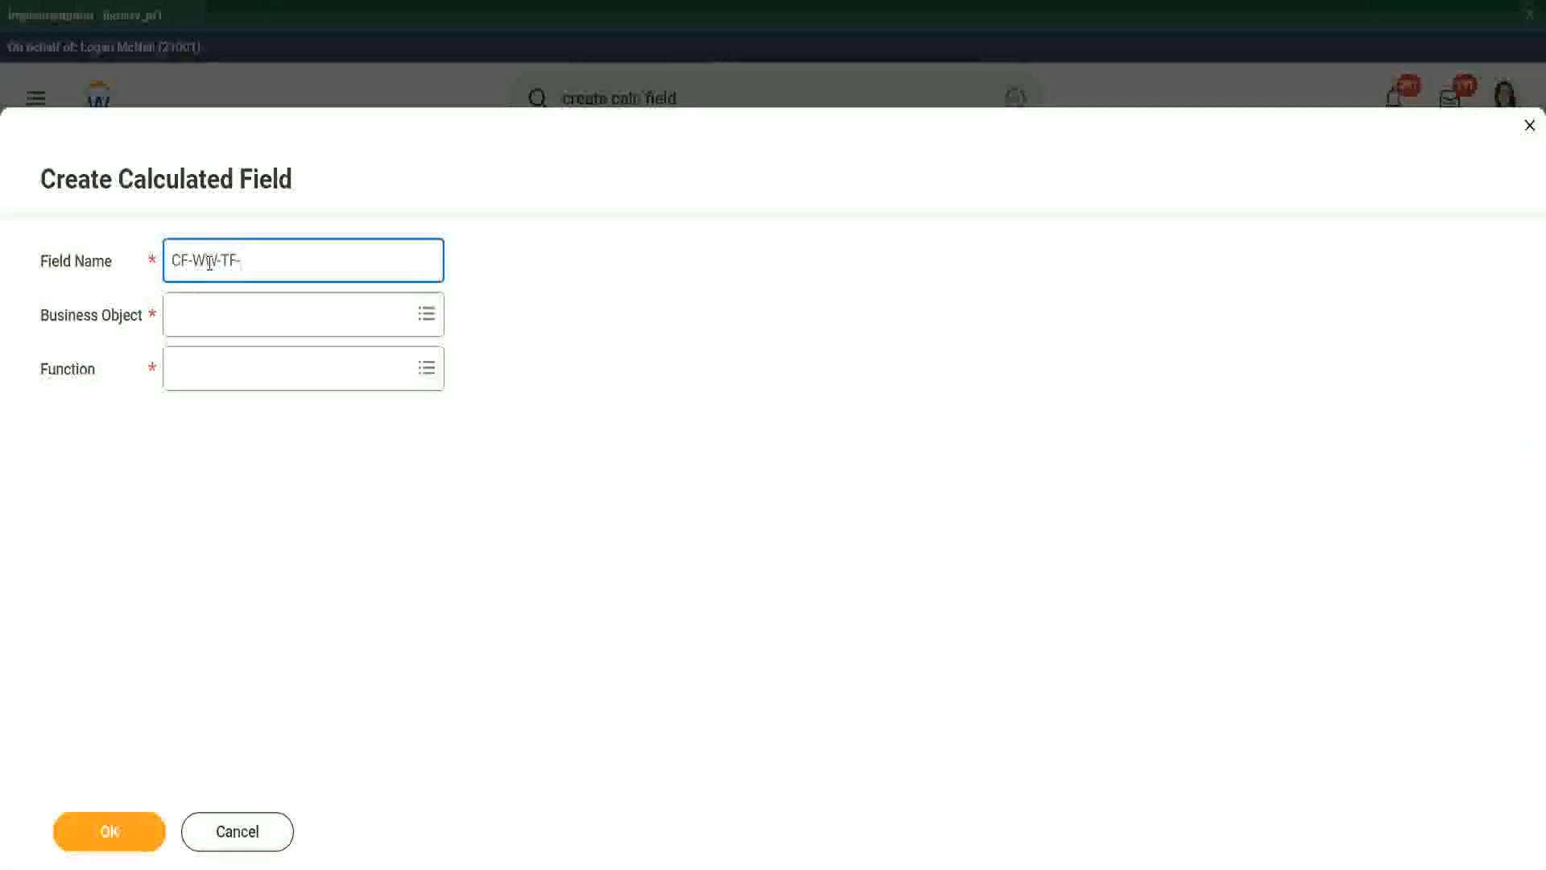
{"action": "type", "text": "Rela"}
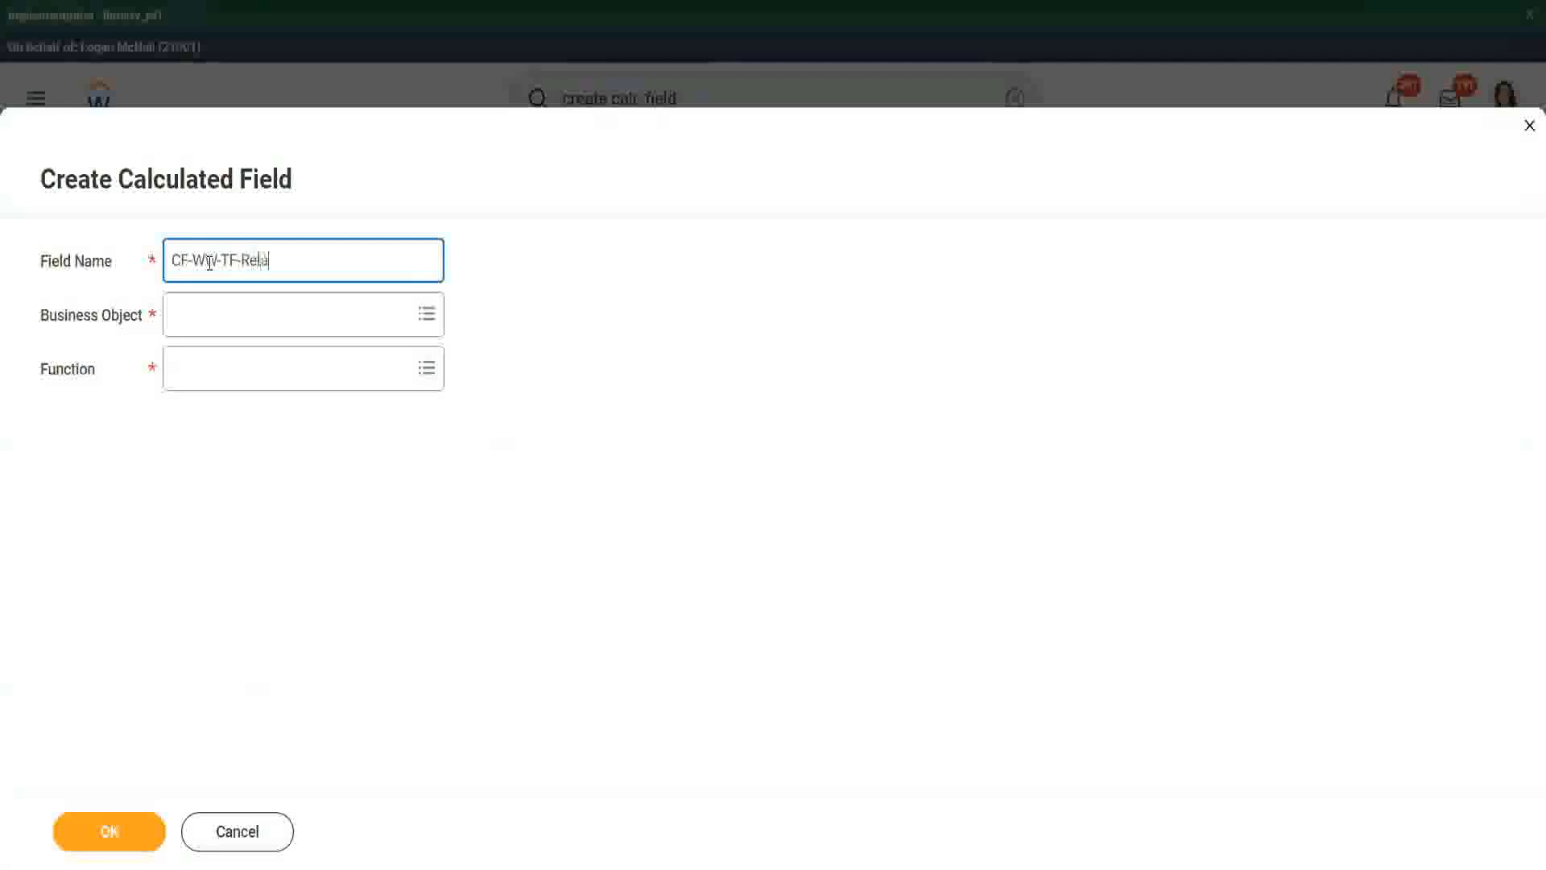
{"action": "type", "text": "tionship is "}
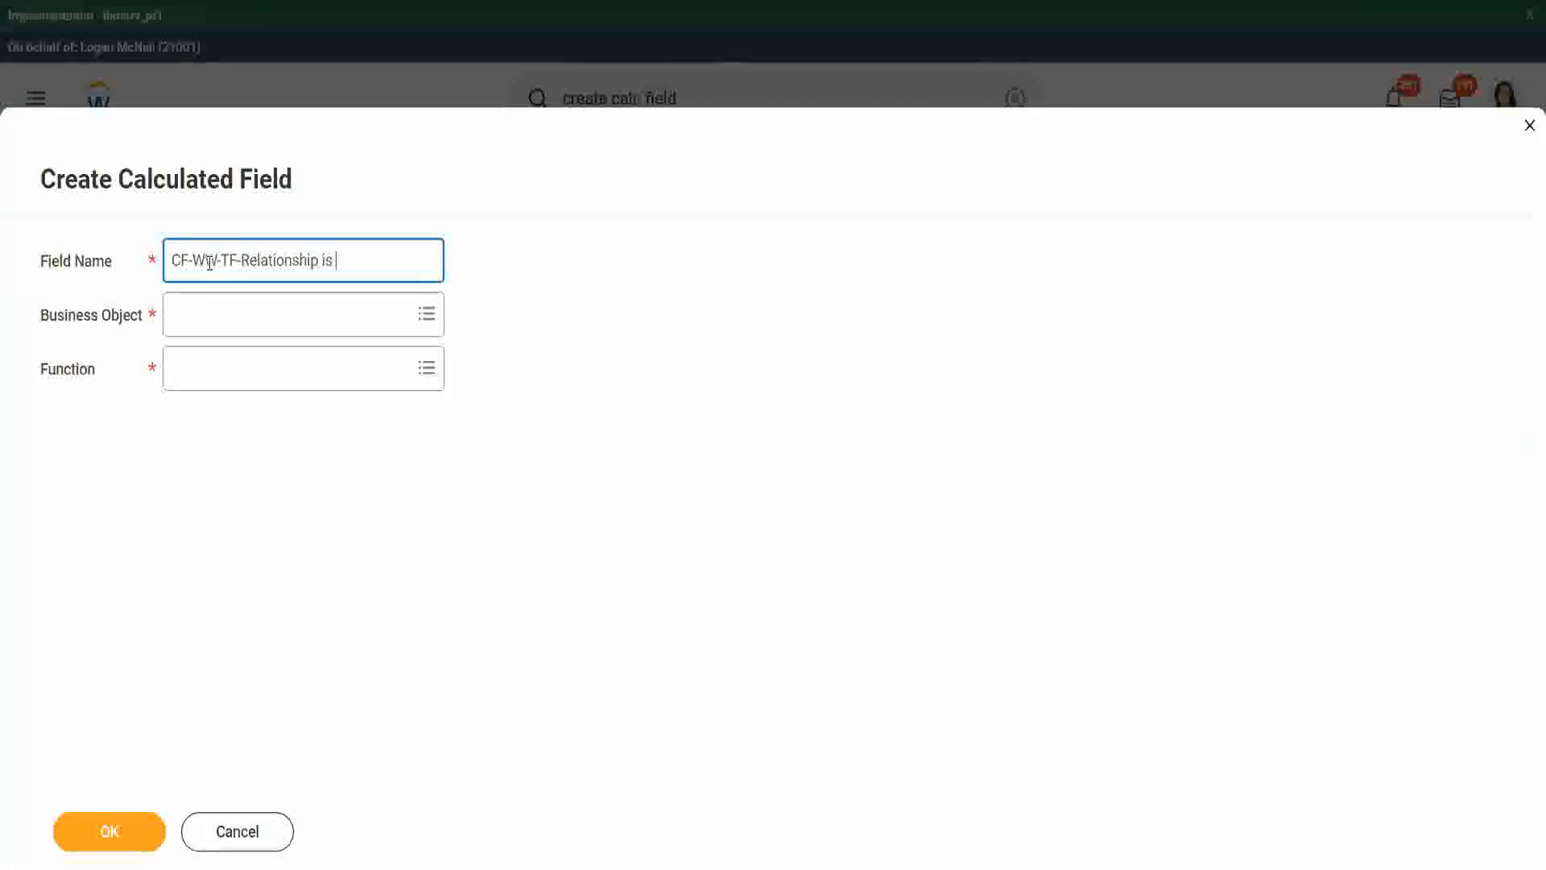
{"action": "type", "text": "child"}
{"action": "key", "text": "Left"}
{"action": "key", "text": "Left"}
{"action": "key", "text": "Left"}
{"action": "key", "text": "Left"}
{"action": "key", "text": "shift+Right"}
{"action": "type", "text": "CF-WW-TF-Depende"}
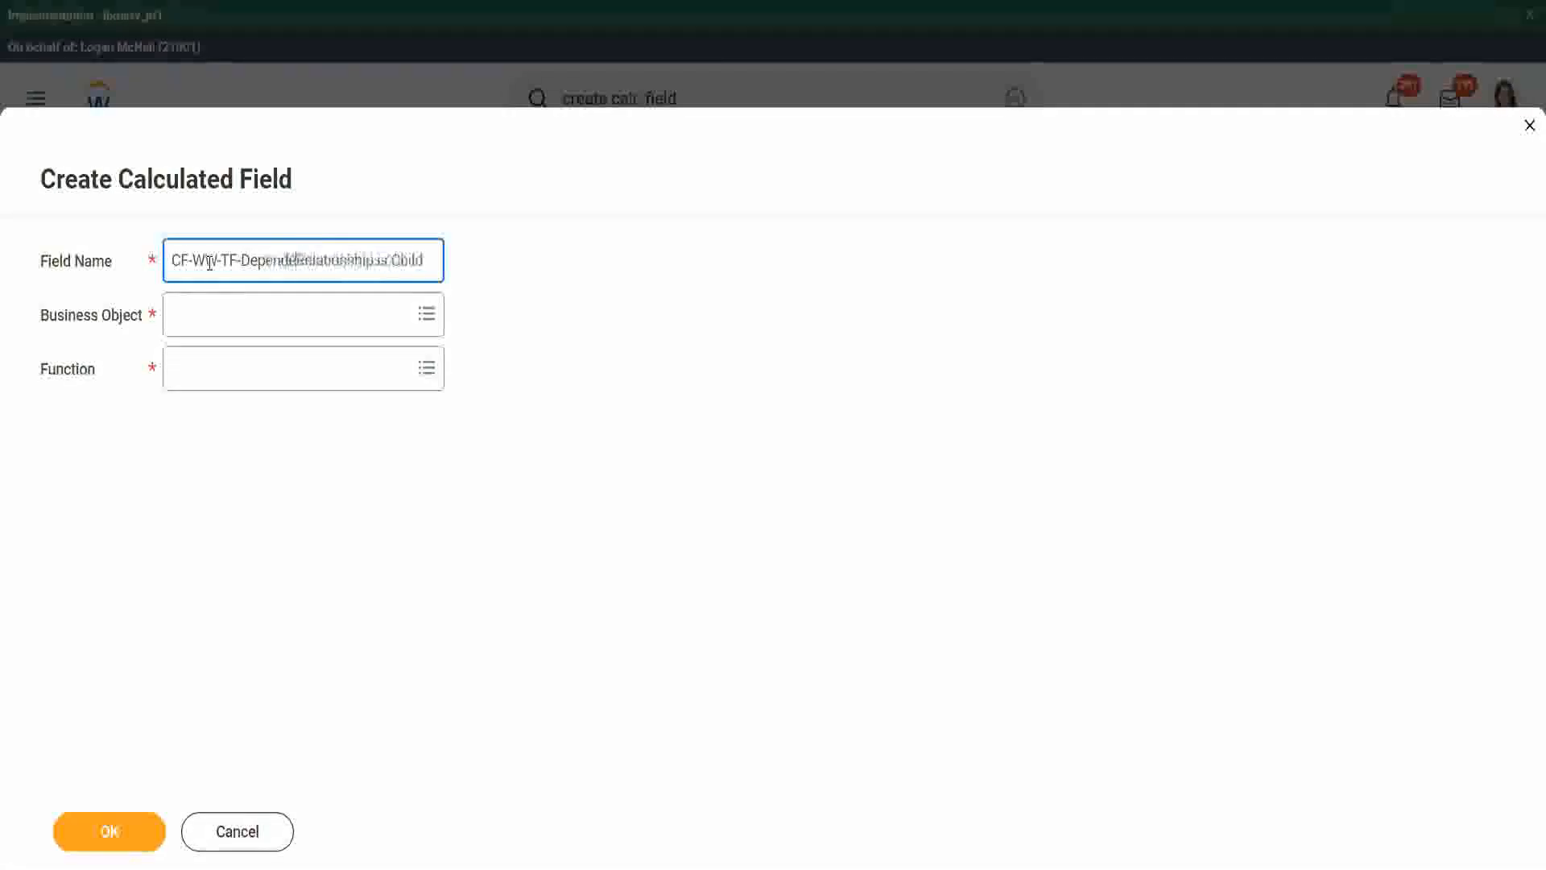
{"action": "type", "text": "nt Relationship is Chil"}
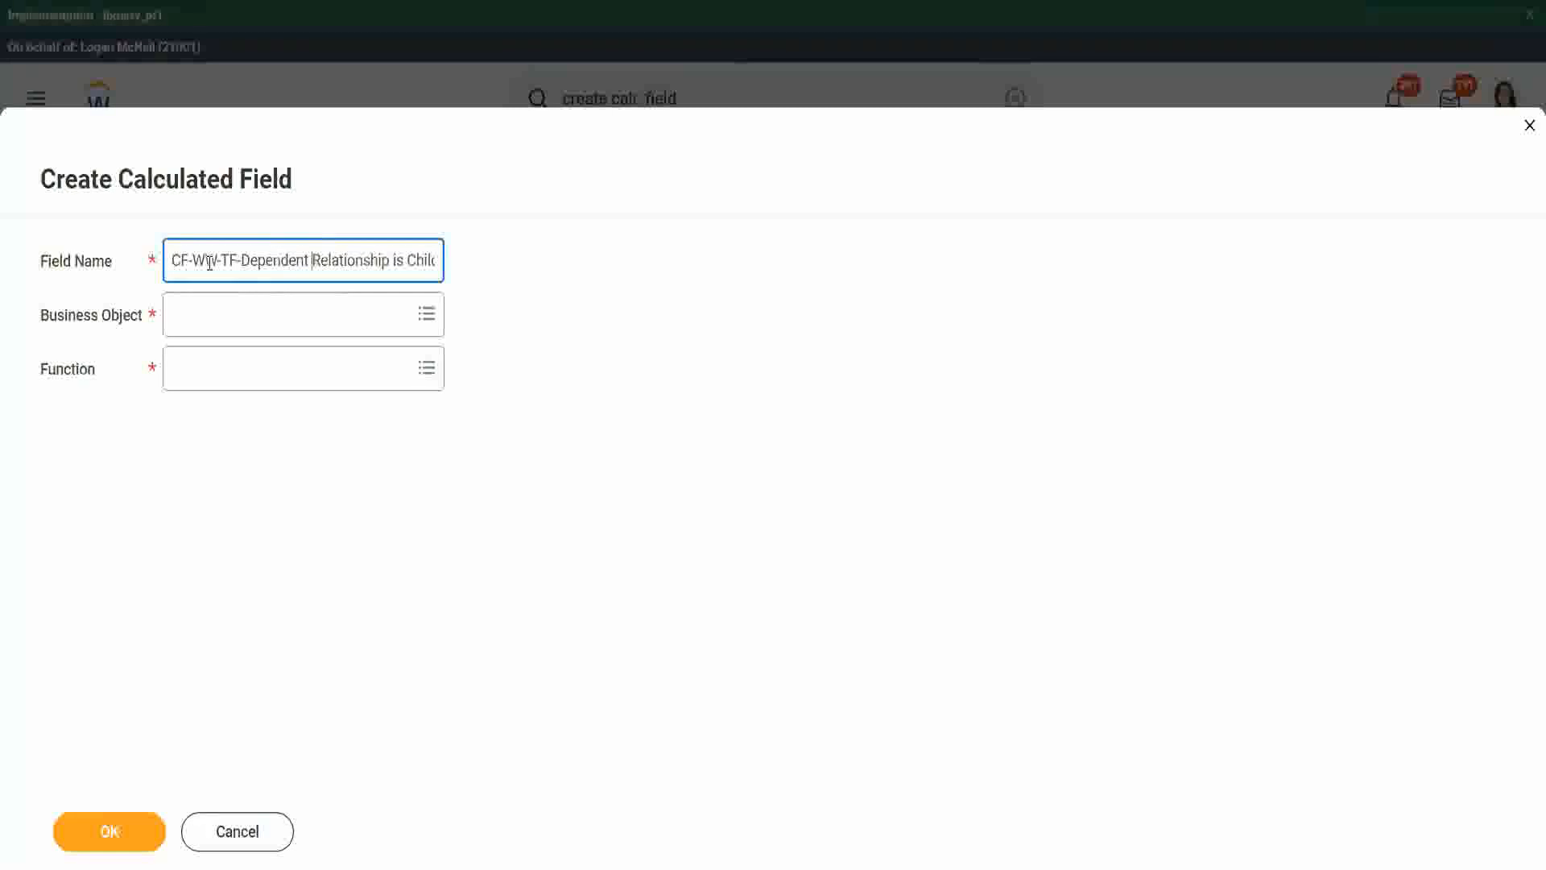
{"action": "key", "text": "Tab"}
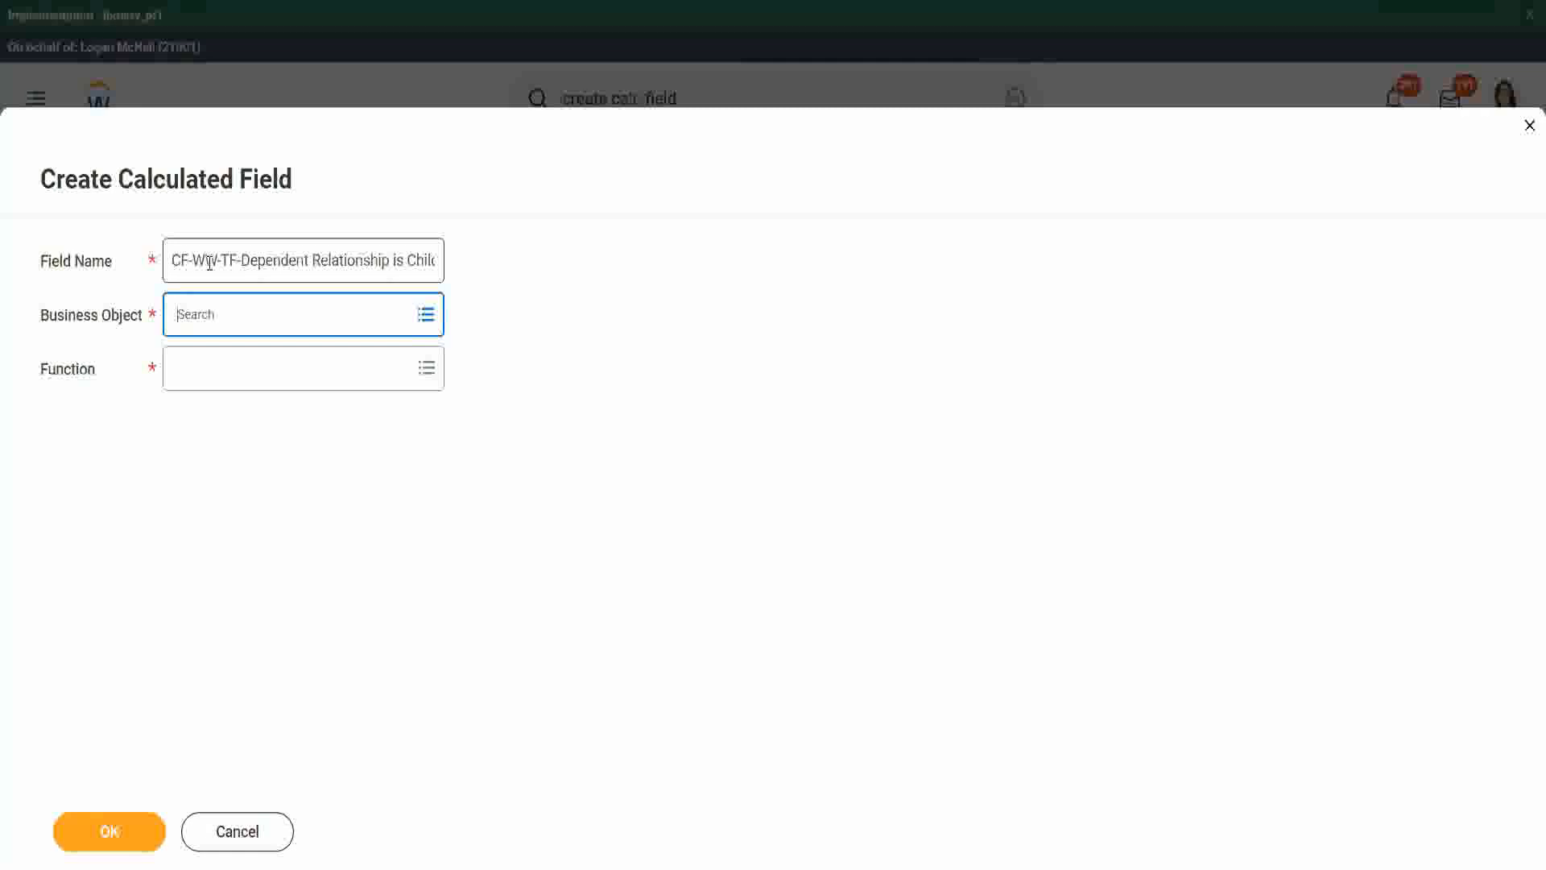
Set the business object to Dependent and the function to True/False Condition, and continue to the field's definition.
{"action": "type", "text": "depedne"}
{"action": "type", "text": "nde"}
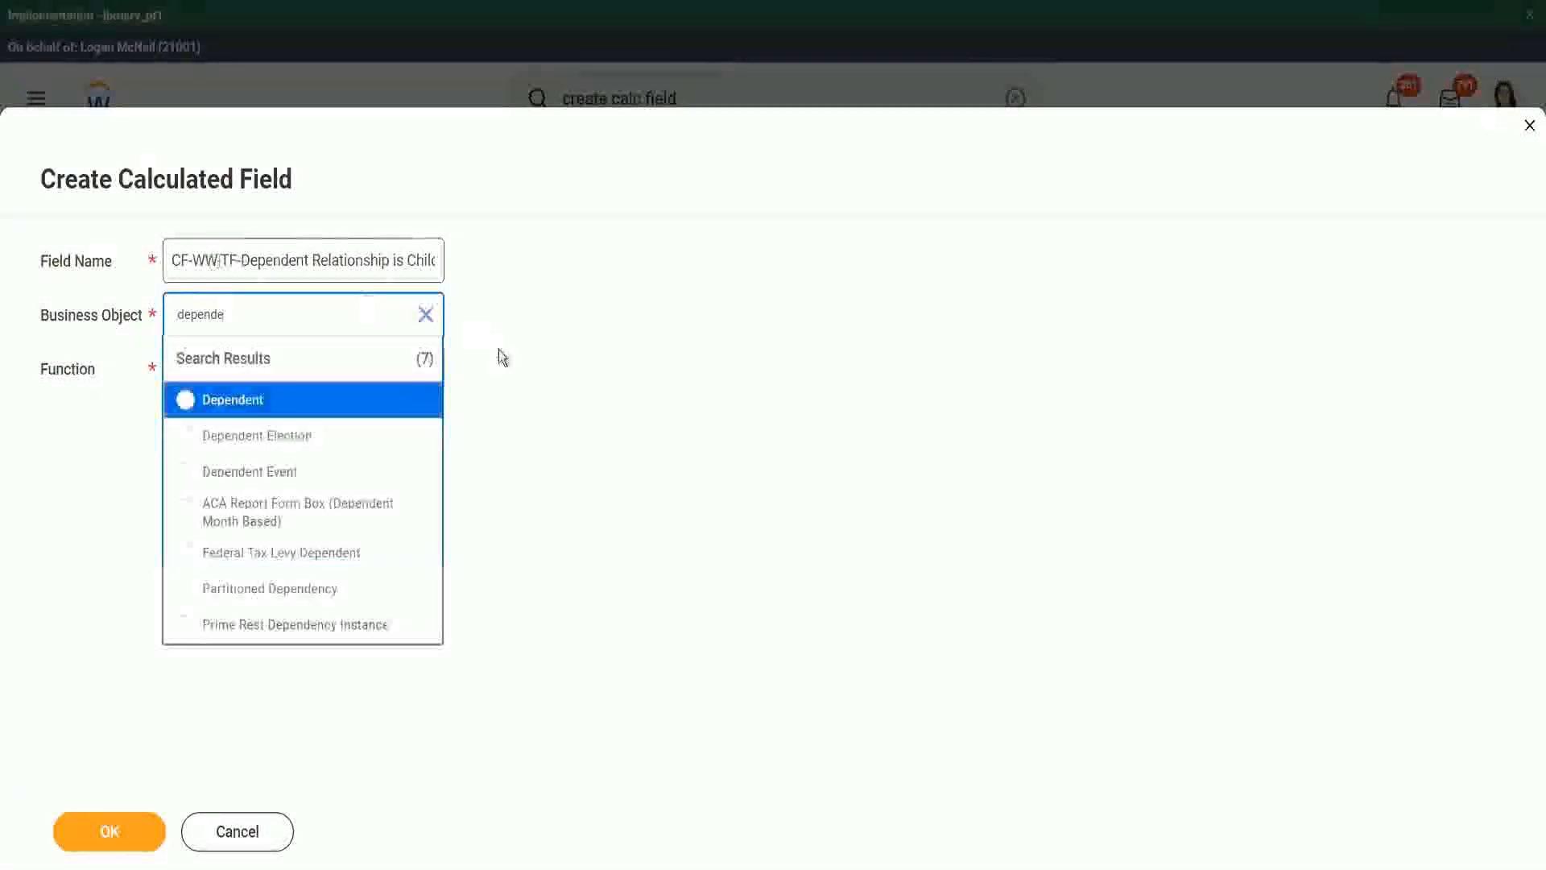
{"action": "left_click", "coordinate": [265, 410]}
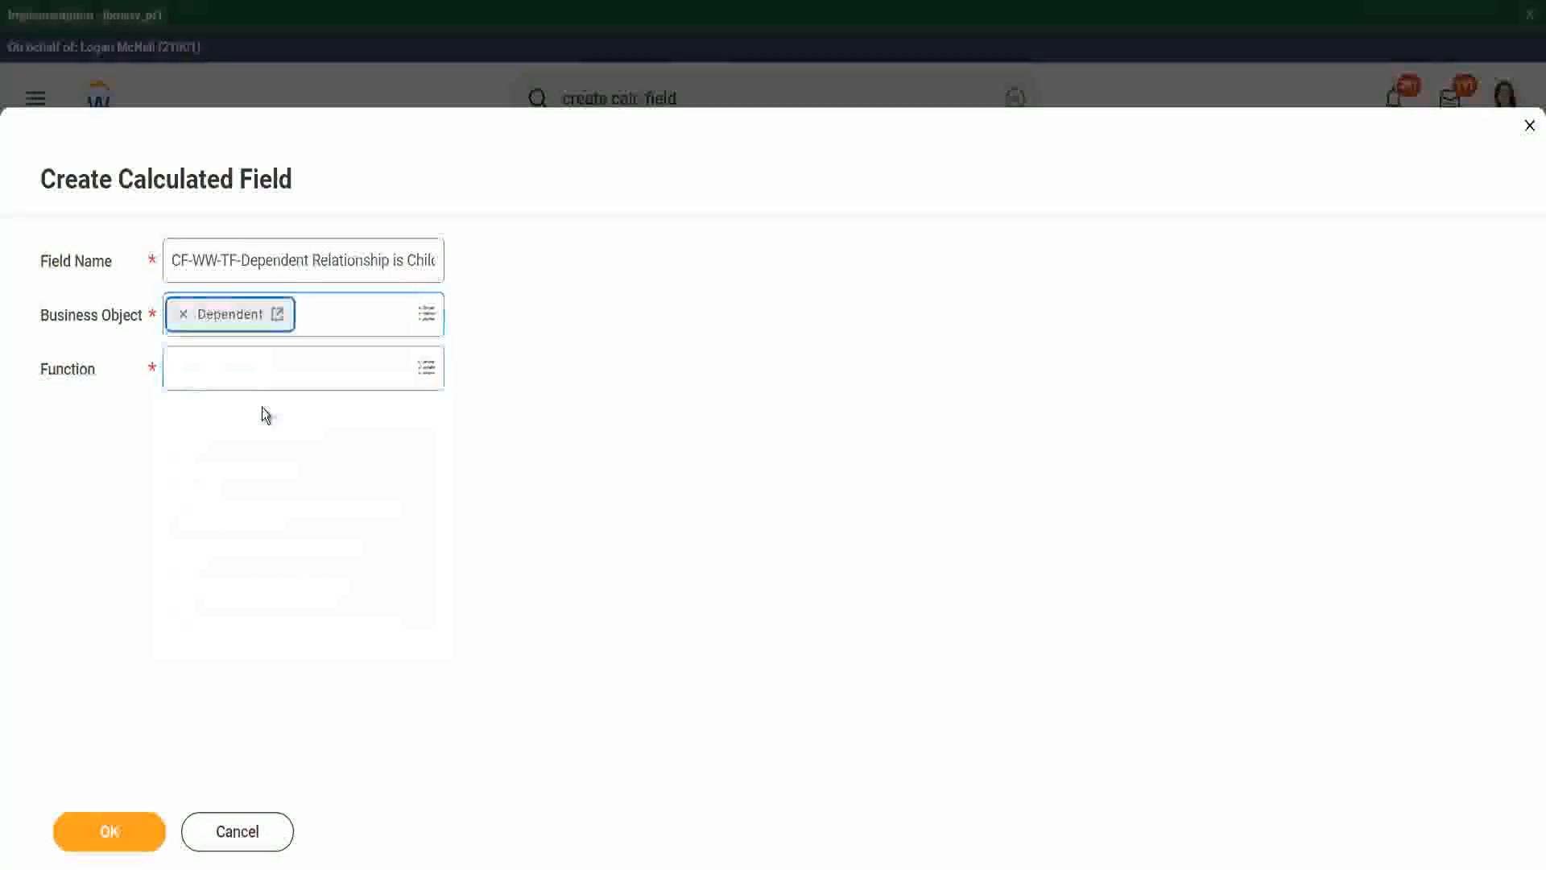
{"action": "left_click", "coordinate": [224, 364]}
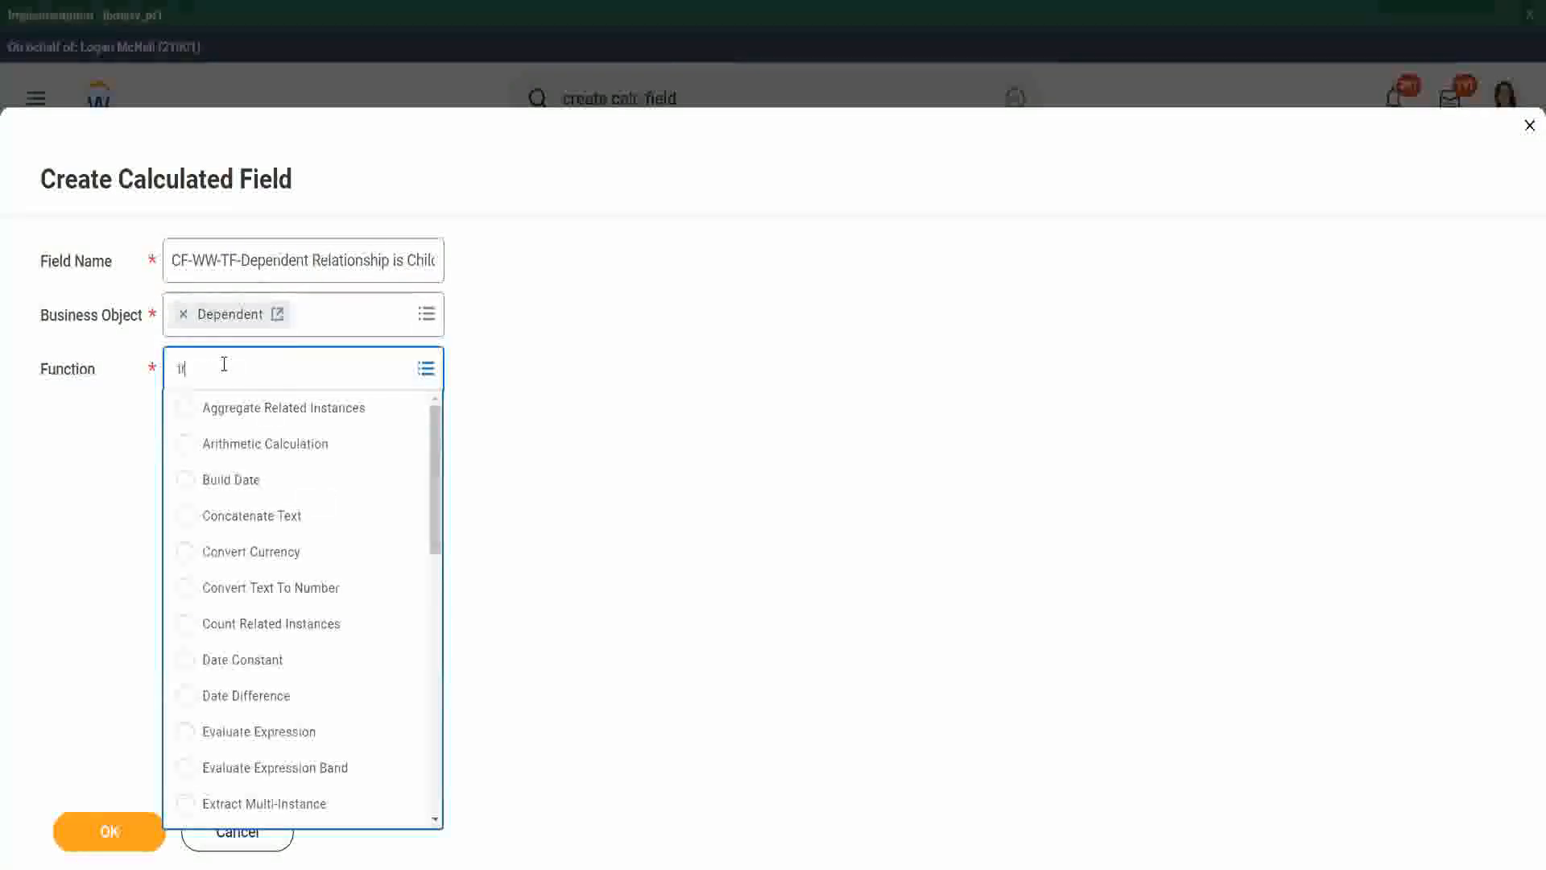
{"action": "type", "text": "true"}
{"action": "left_click", "coordinate": [201, 411]}
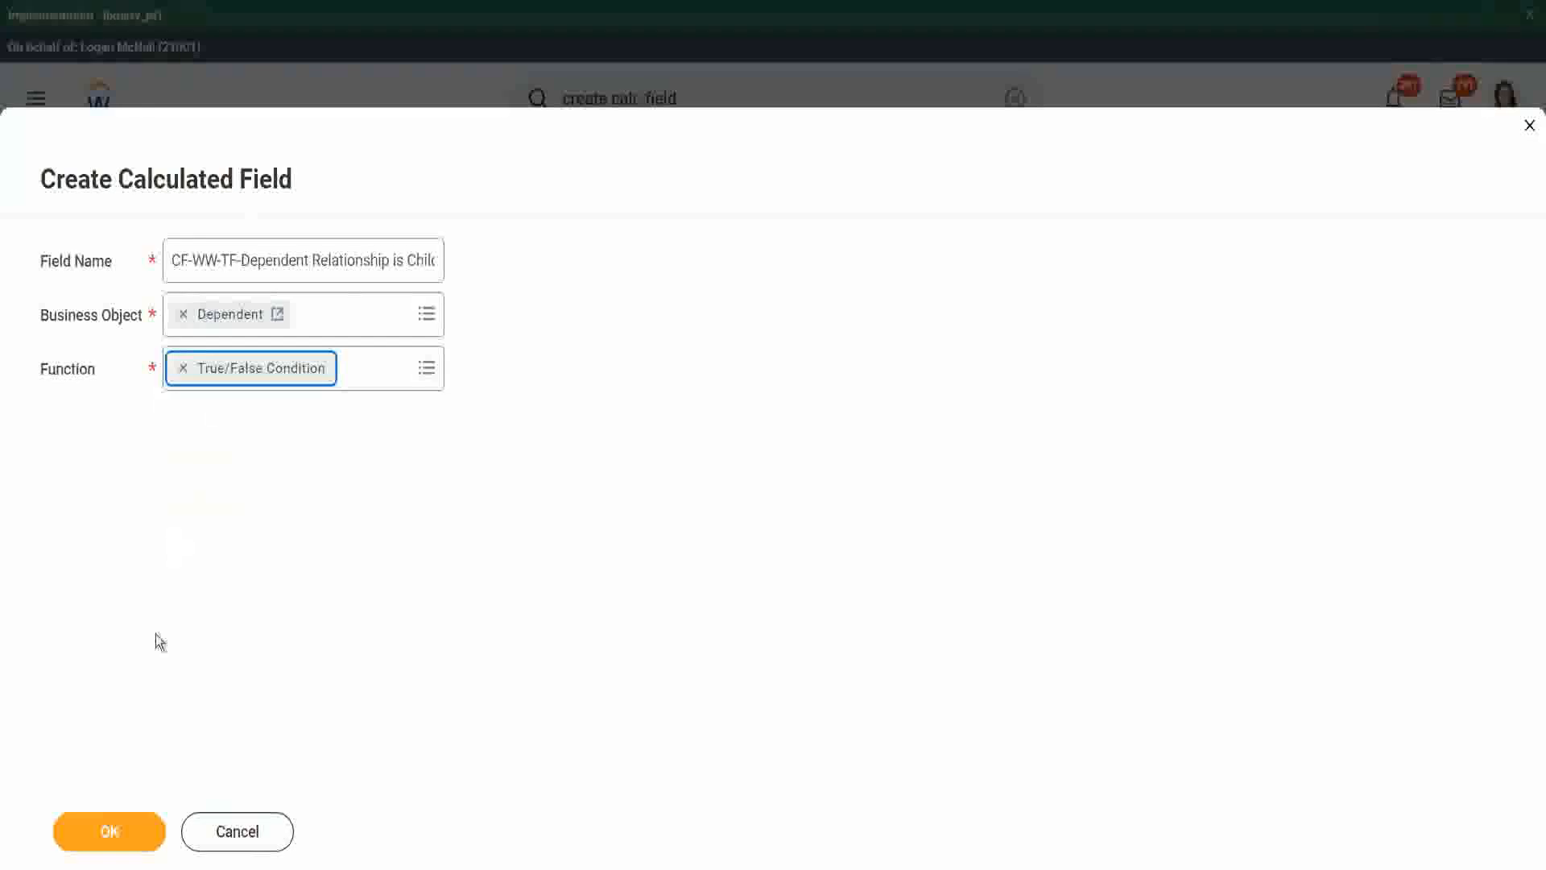
{"action": "left_click", "coordinate": [113, 832]}
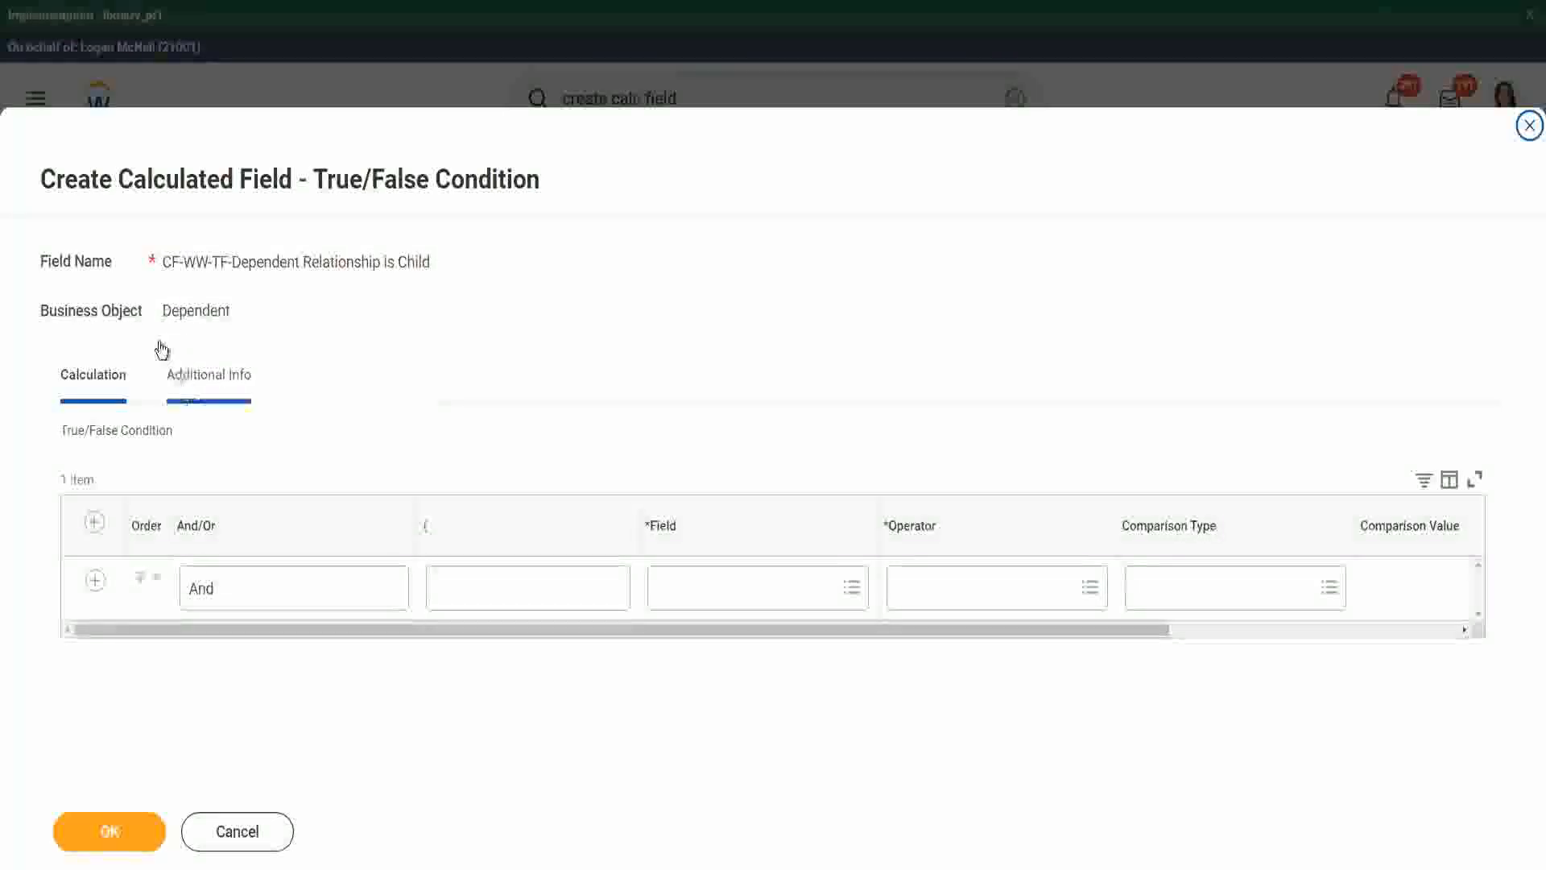
Choose Relationship as the field to test in the condition row and review its report field details.
{"action": "double_click", "coordinate": [169, 310]}
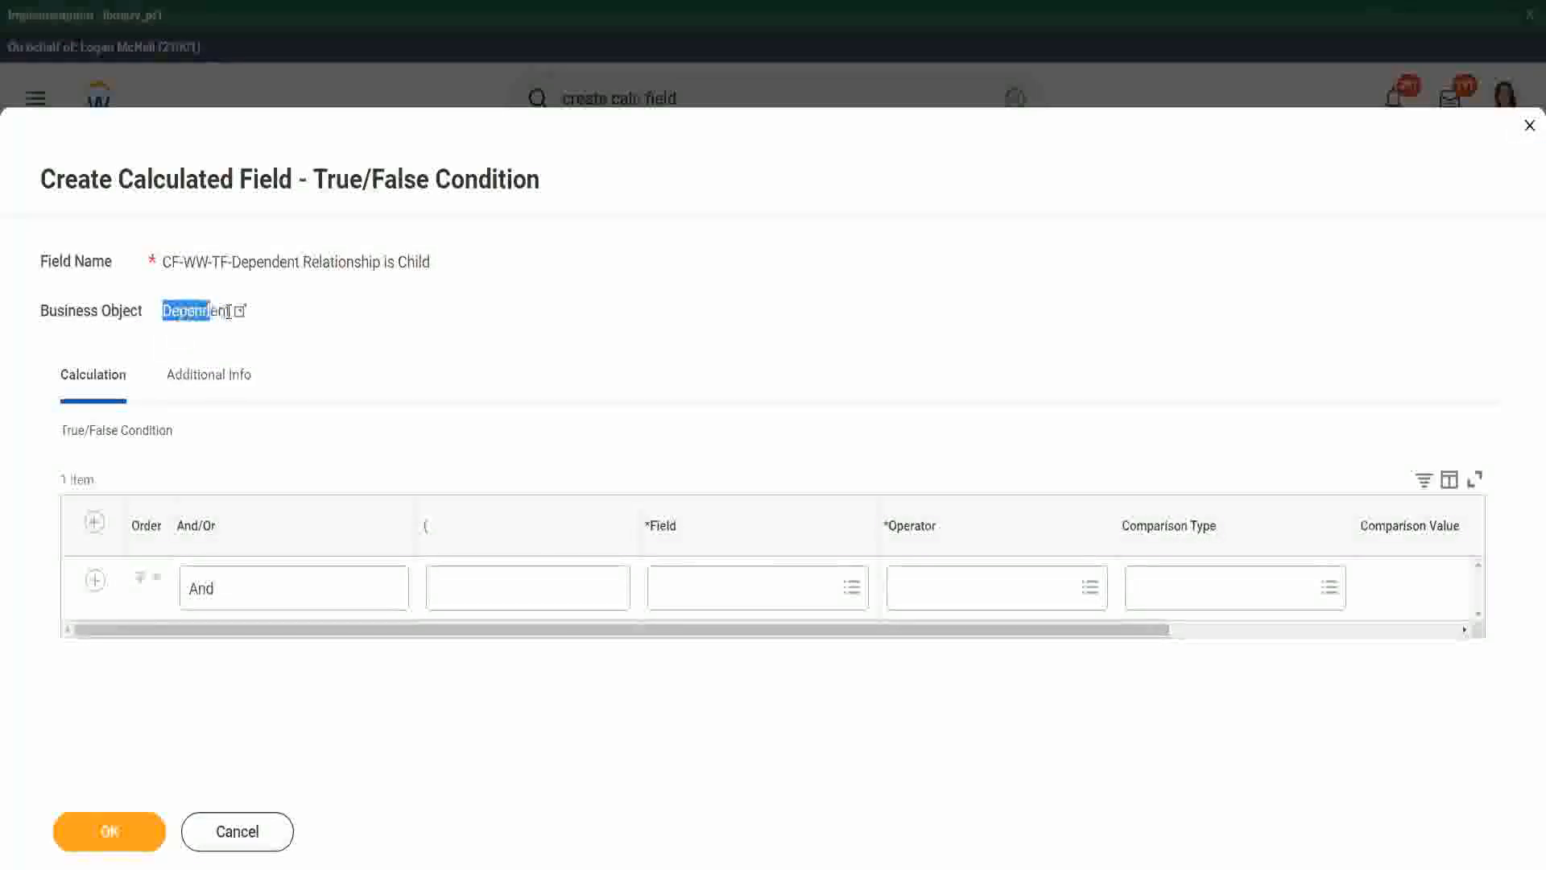
{"action": "left_click", "coordinate": [705, 587]}
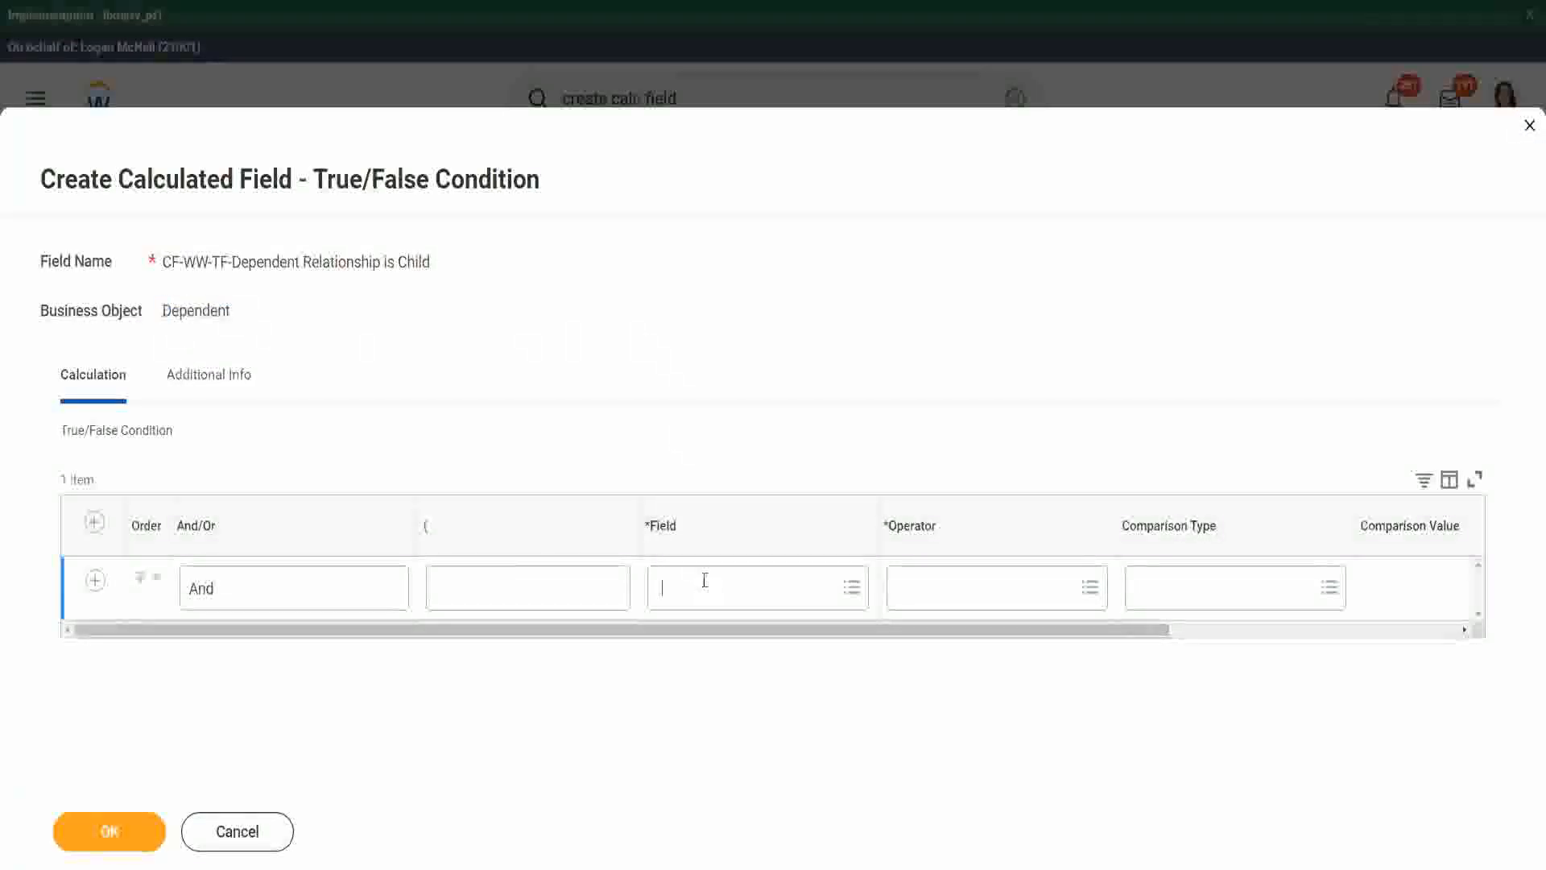
{"action": "type", "text": "relation"}
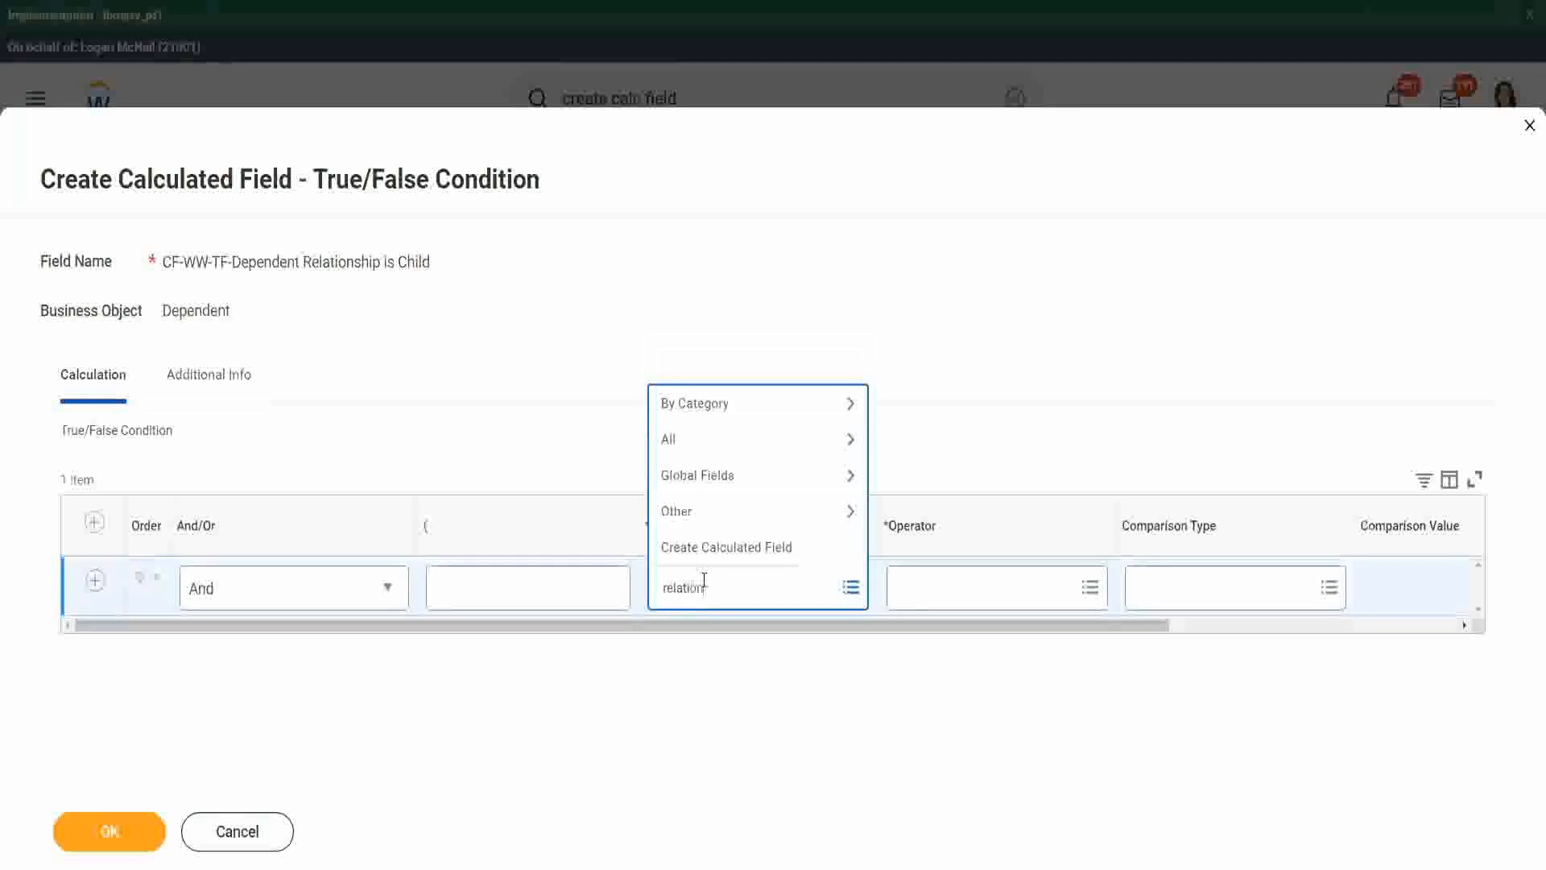
{"action": "type", "text": "ship"}
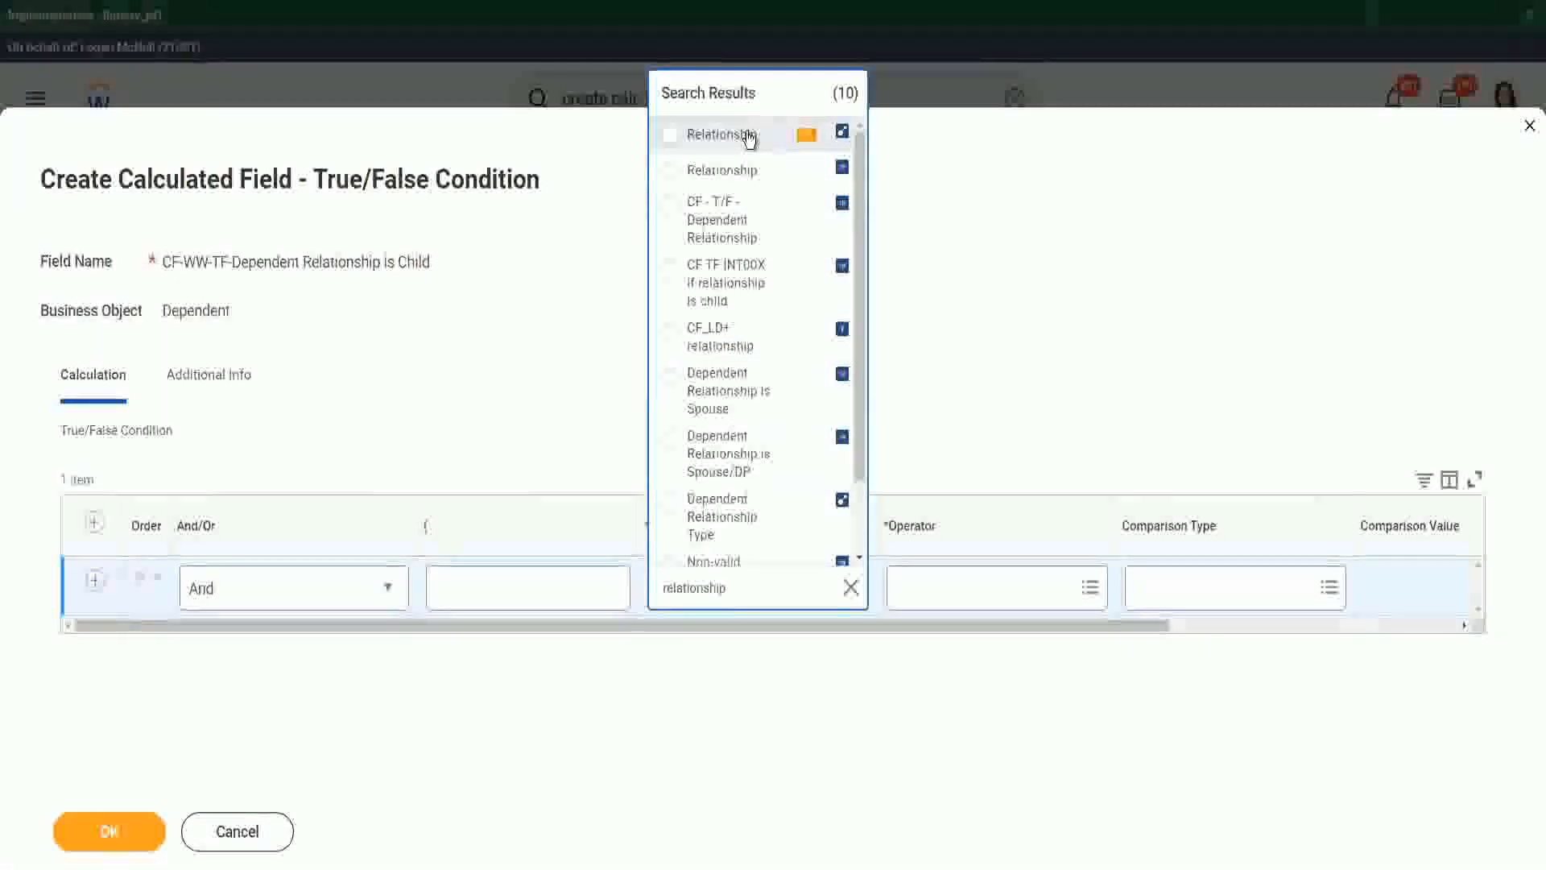
{"action": "left_click", "coordinate": [749, 137]}
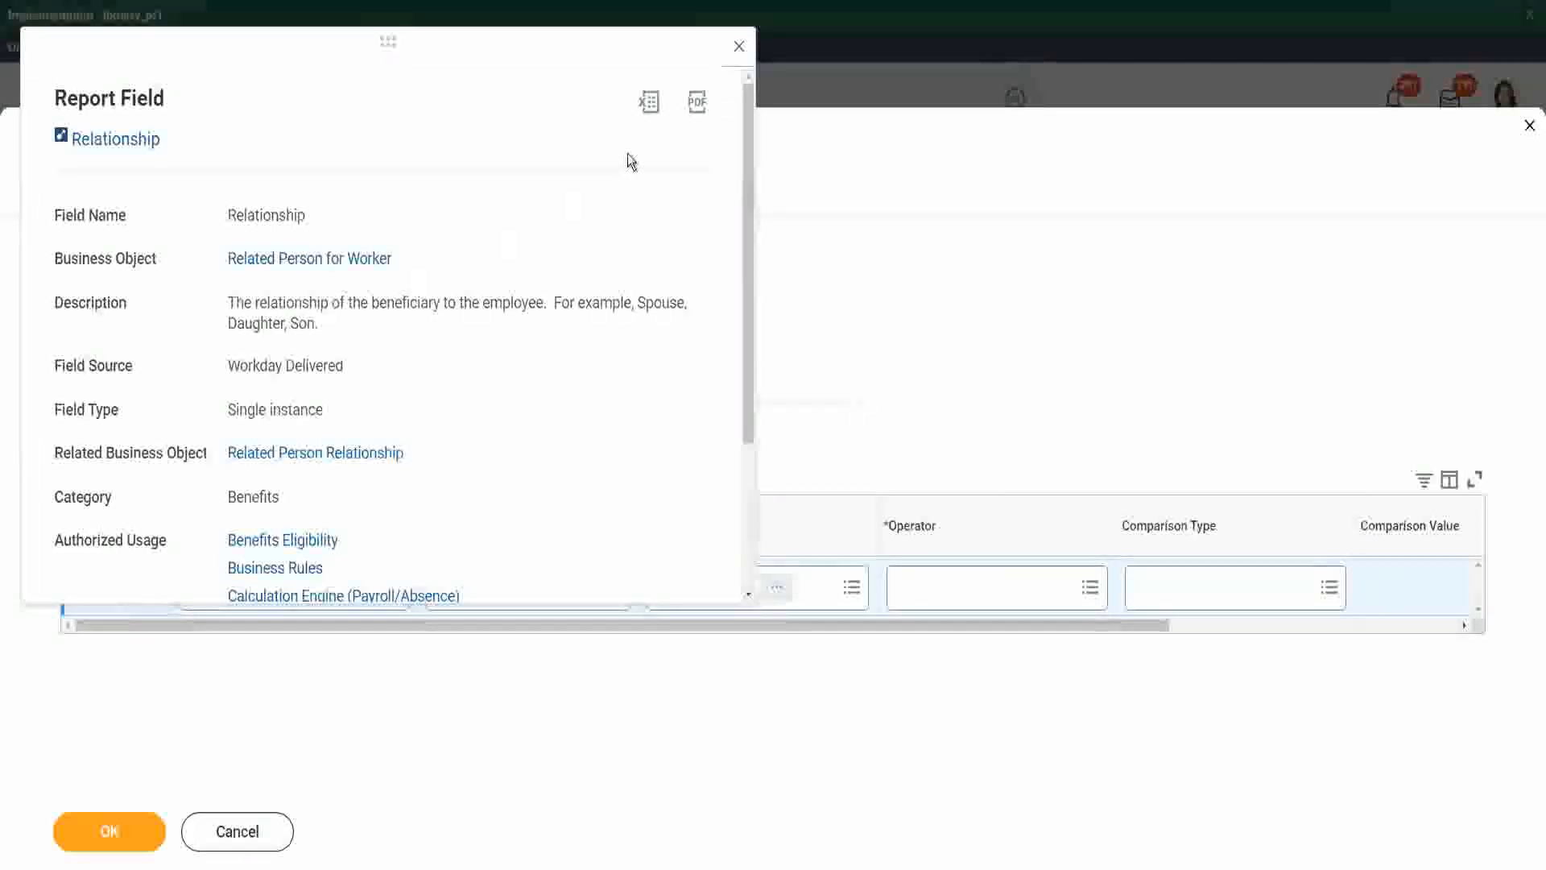
{"action": "left_click", "coordinate": [738, 48]}
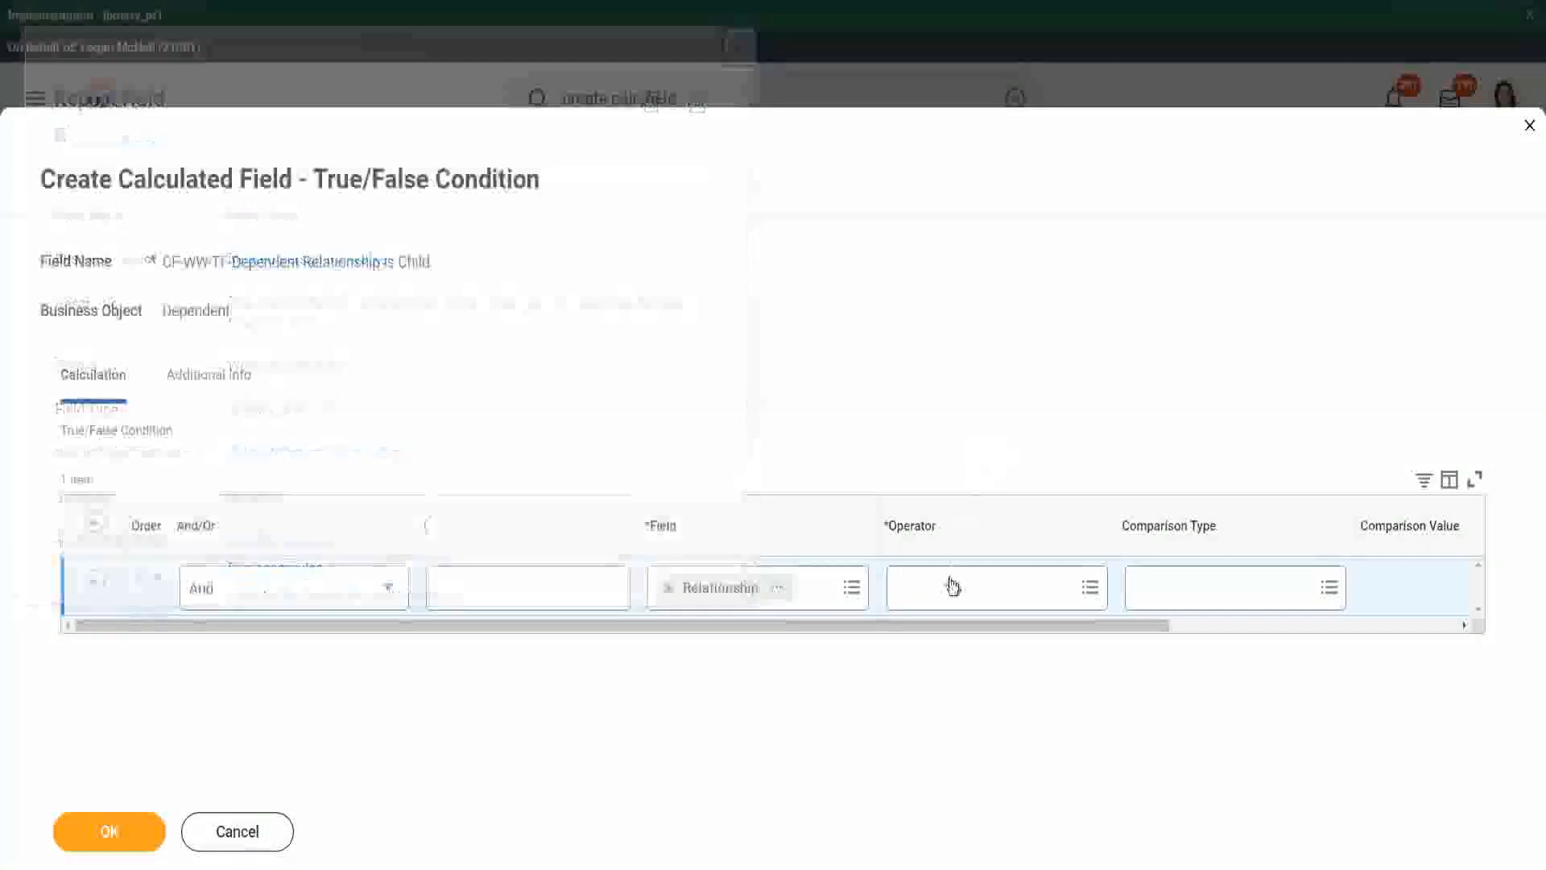
Set the Relationship condition's operator to "in the selection list".
{"action": "left_click", "coordinate": [952, 581]}
{"action": "left_click", "coordinate": [967, 509]}
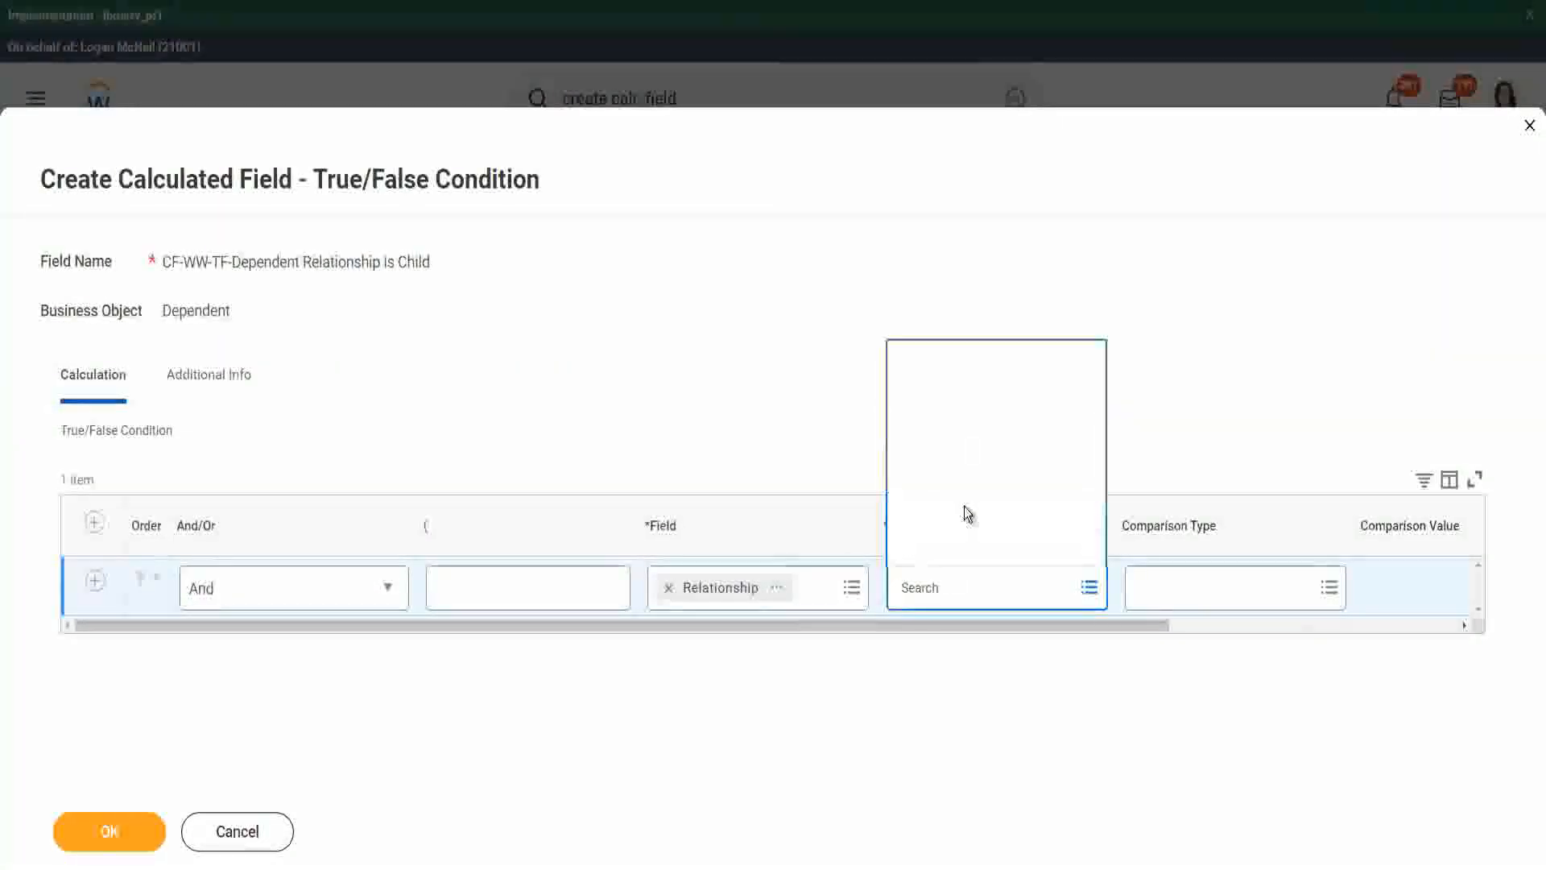
{"action": "left_click", "coordinate": [986, 441]}
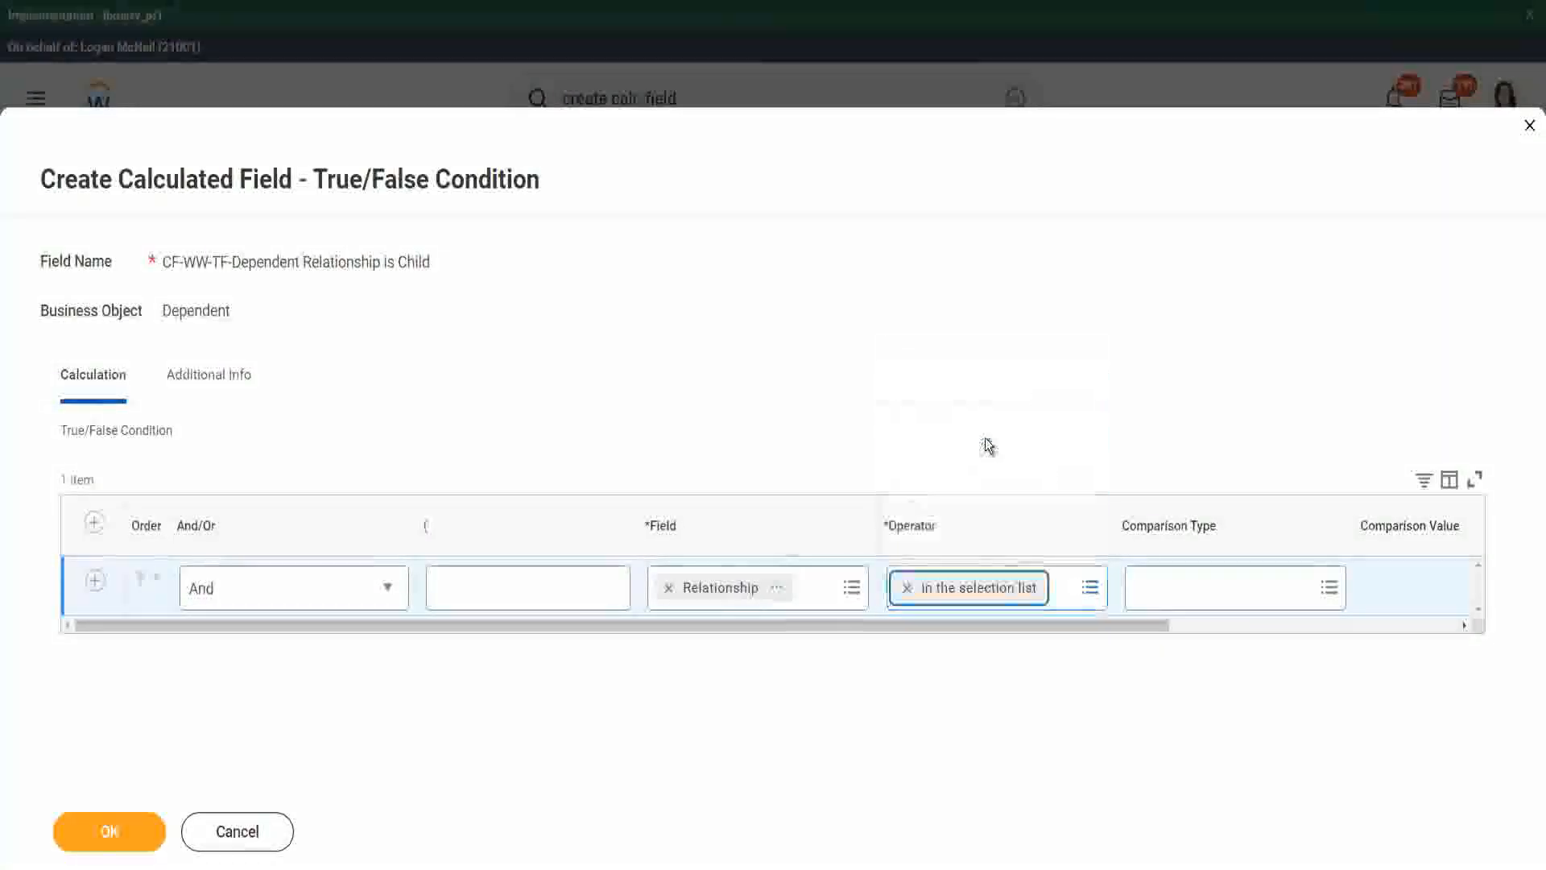
Select Child as the condition's comparison value and save the True/False calculated field.
{"action": "left_click_drag", "start_coordinate": [993, 638], "coordinate": [1303, 621]}
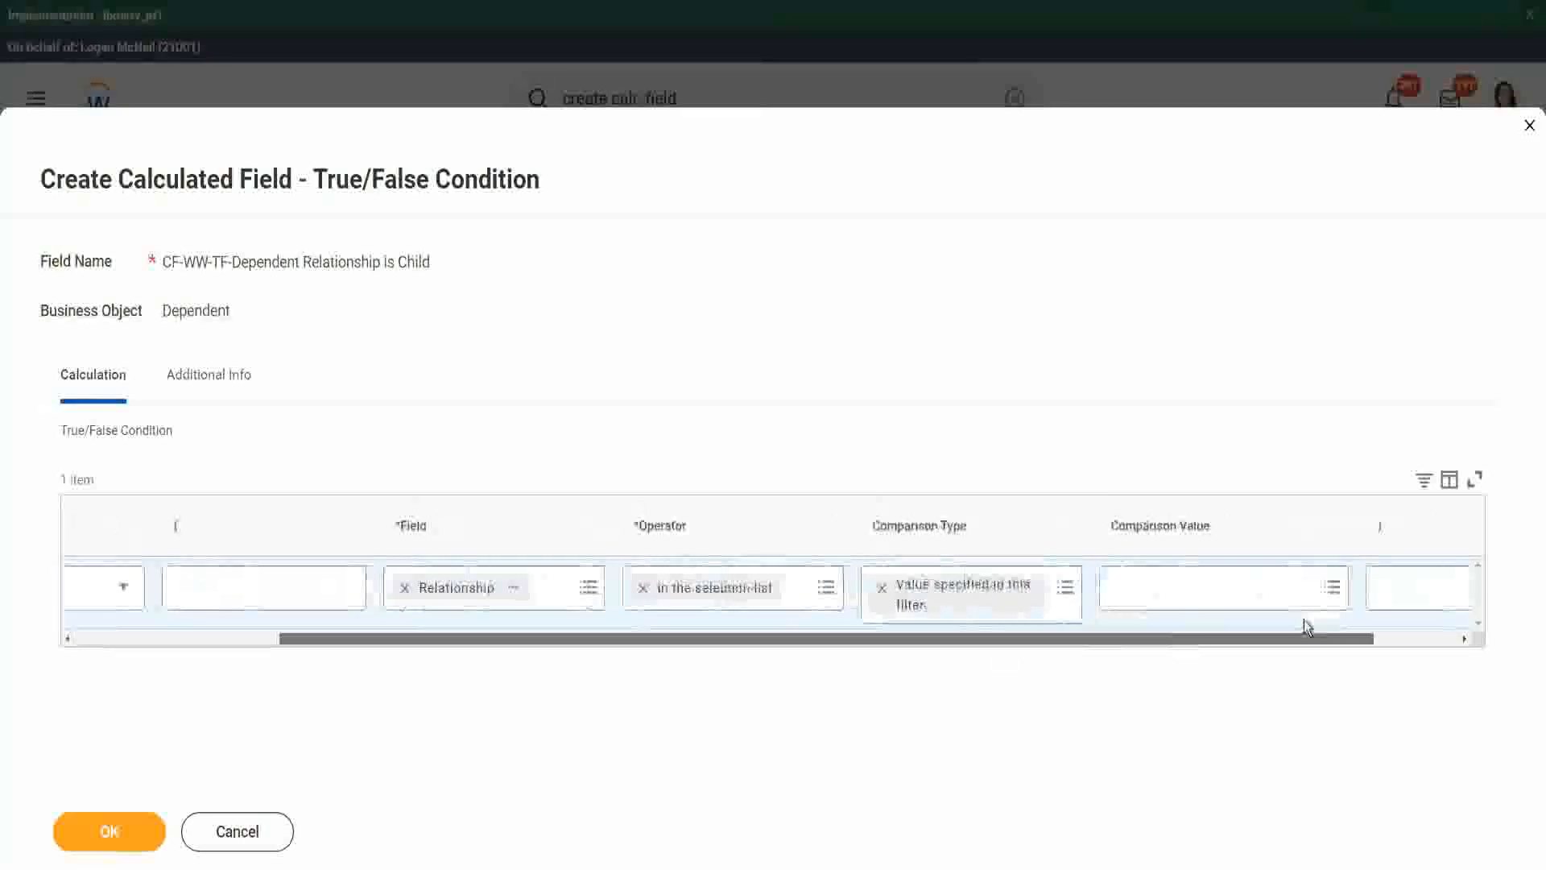
{"action": "left_click", "coordinate": [1056, 591]}
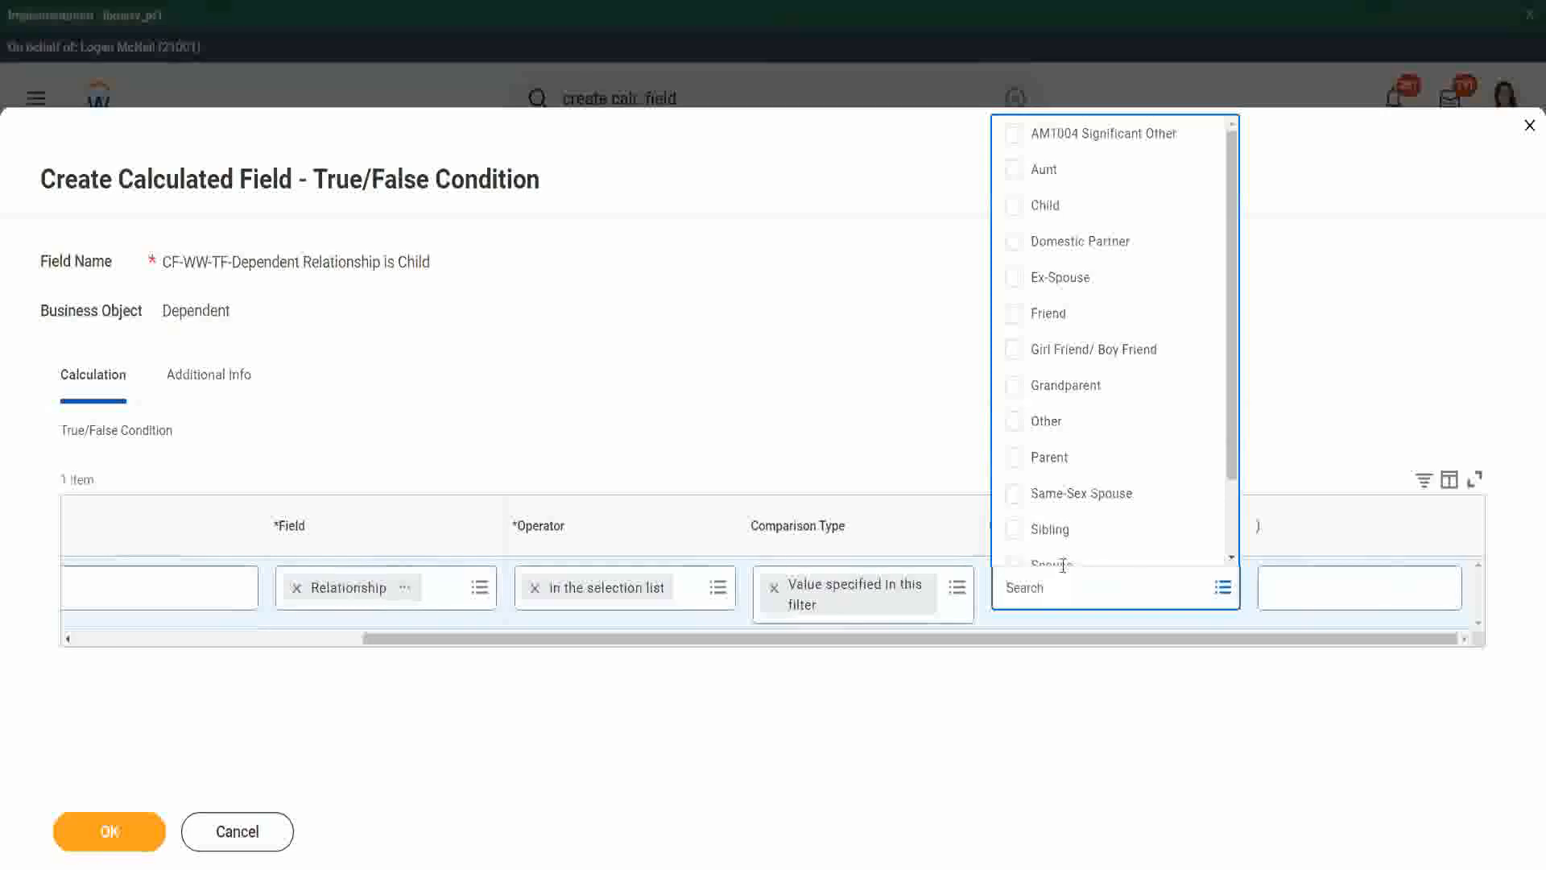
{"action": "left_click", "coordinate": [1018, 214]}
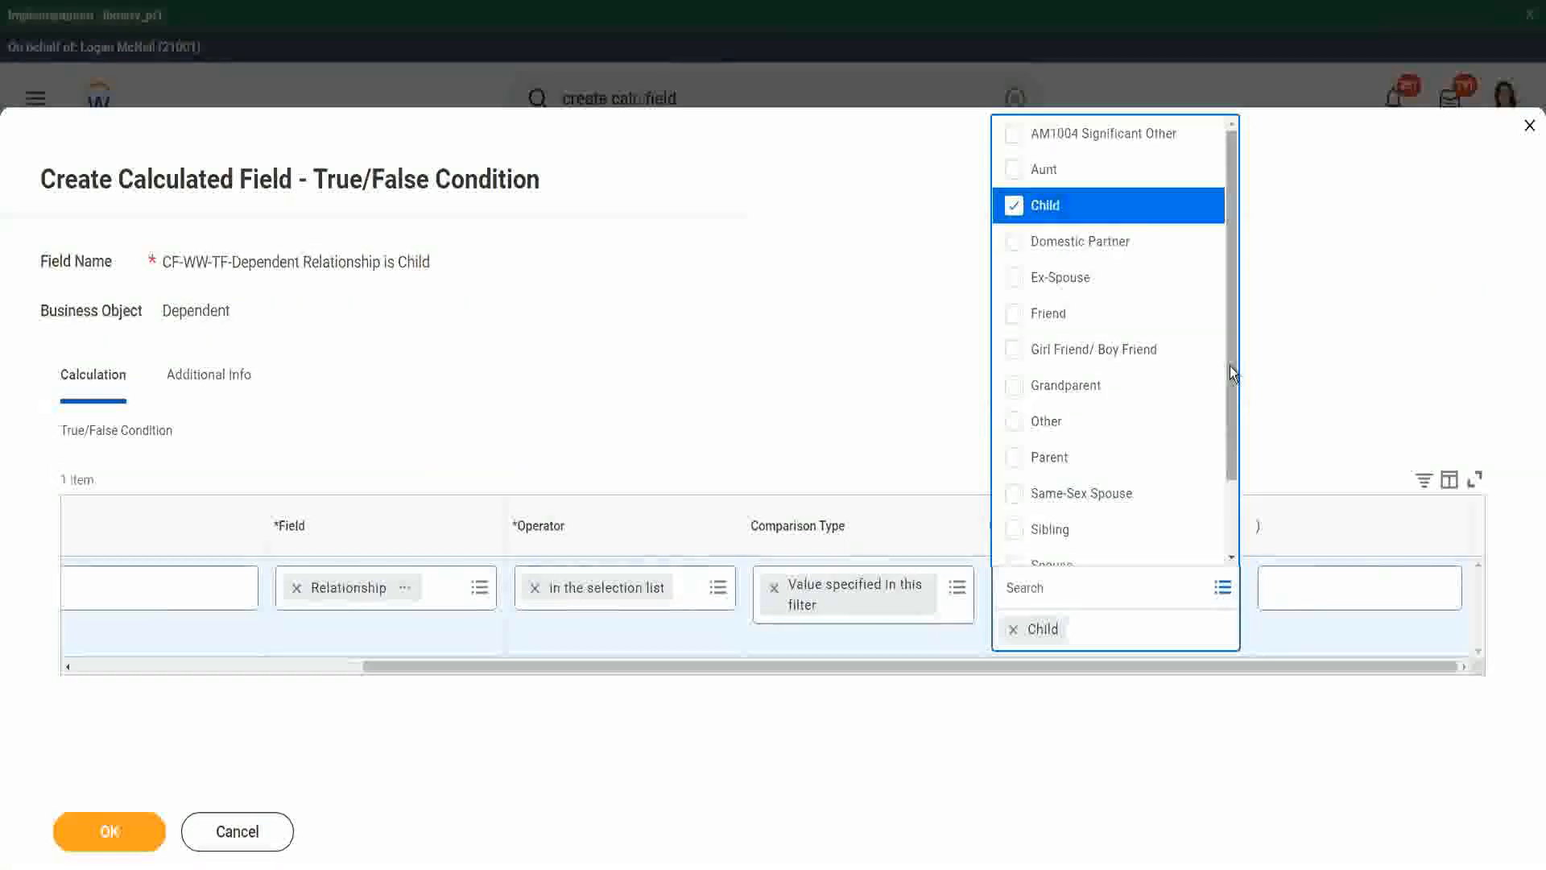
{"action": "left_click_drag", "start_coordinate": [1230, 365], "coordinate": [1255, 283]}
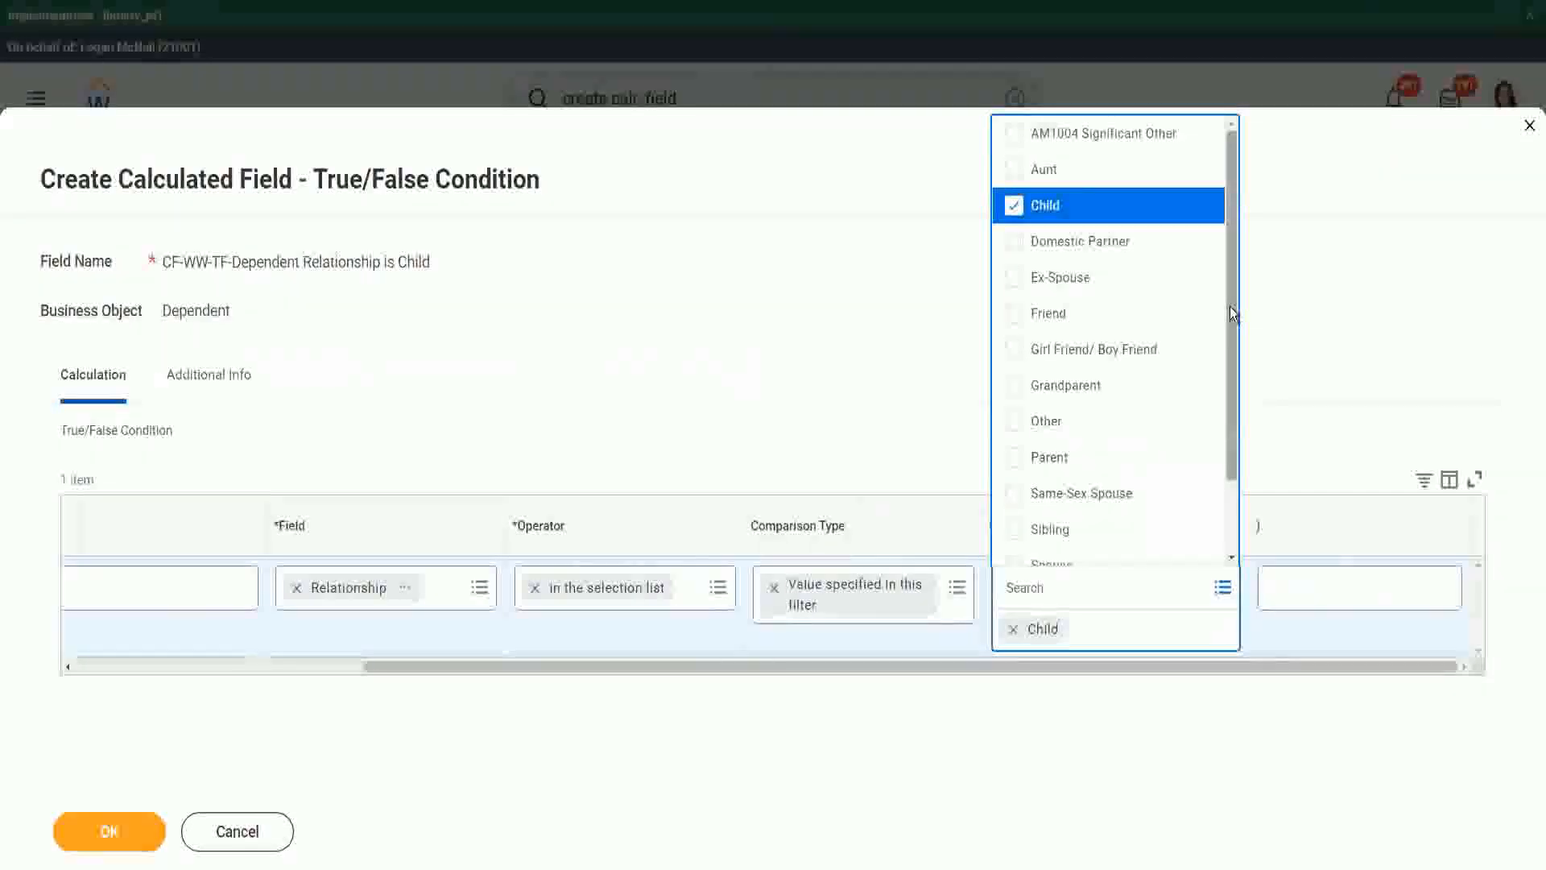
{"action": "left_click_drag", "start_coordinate": [1229, 348], "coordinate": [1250, 389]}
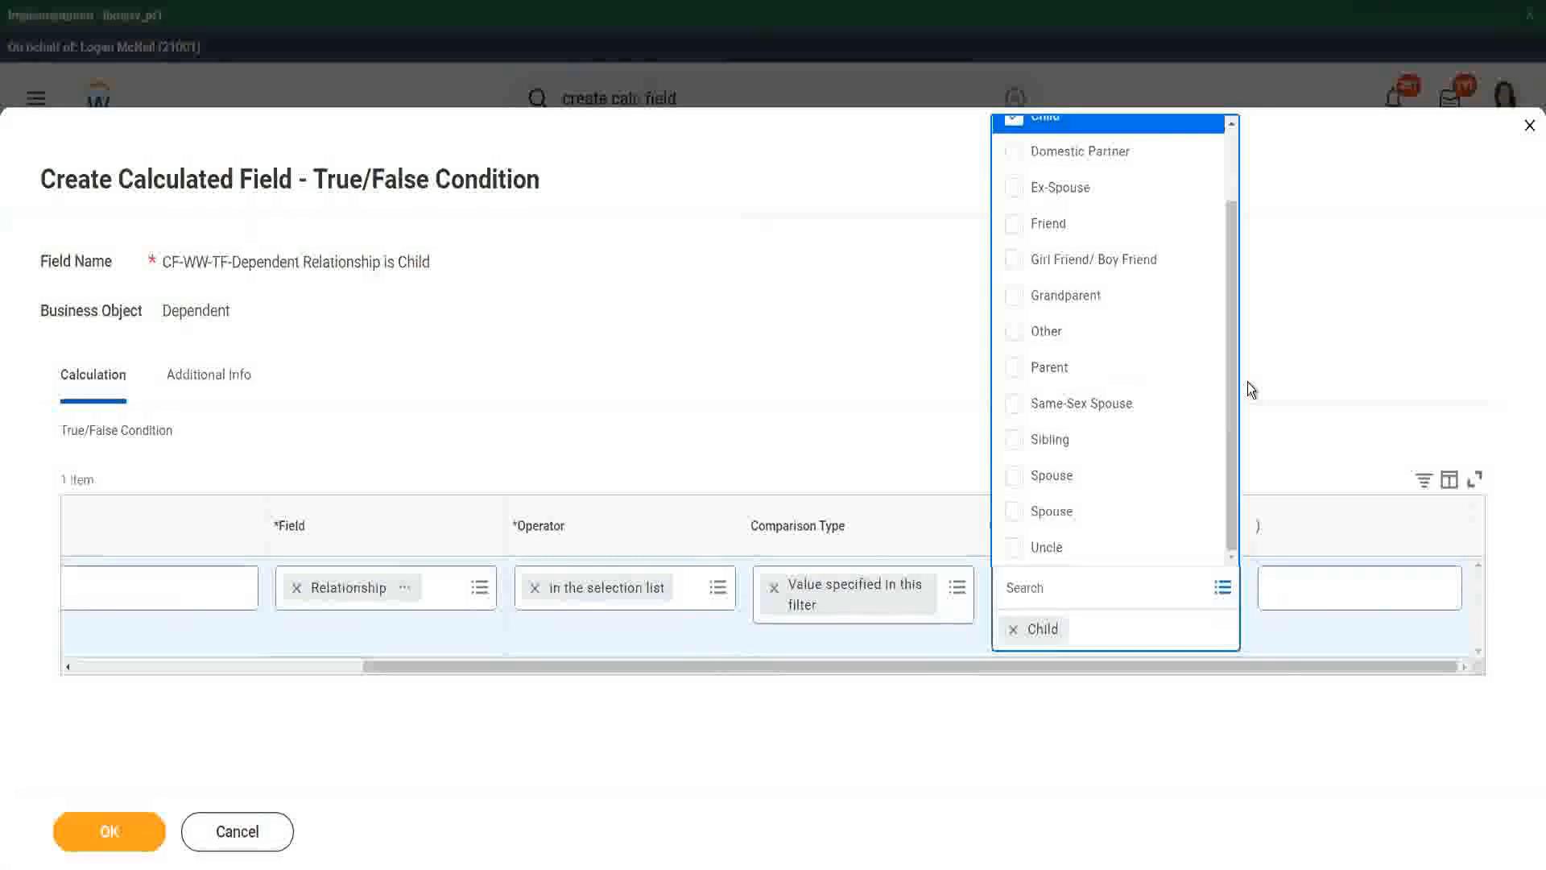
{"action": "left_click", "coordinate": [836, 368]}
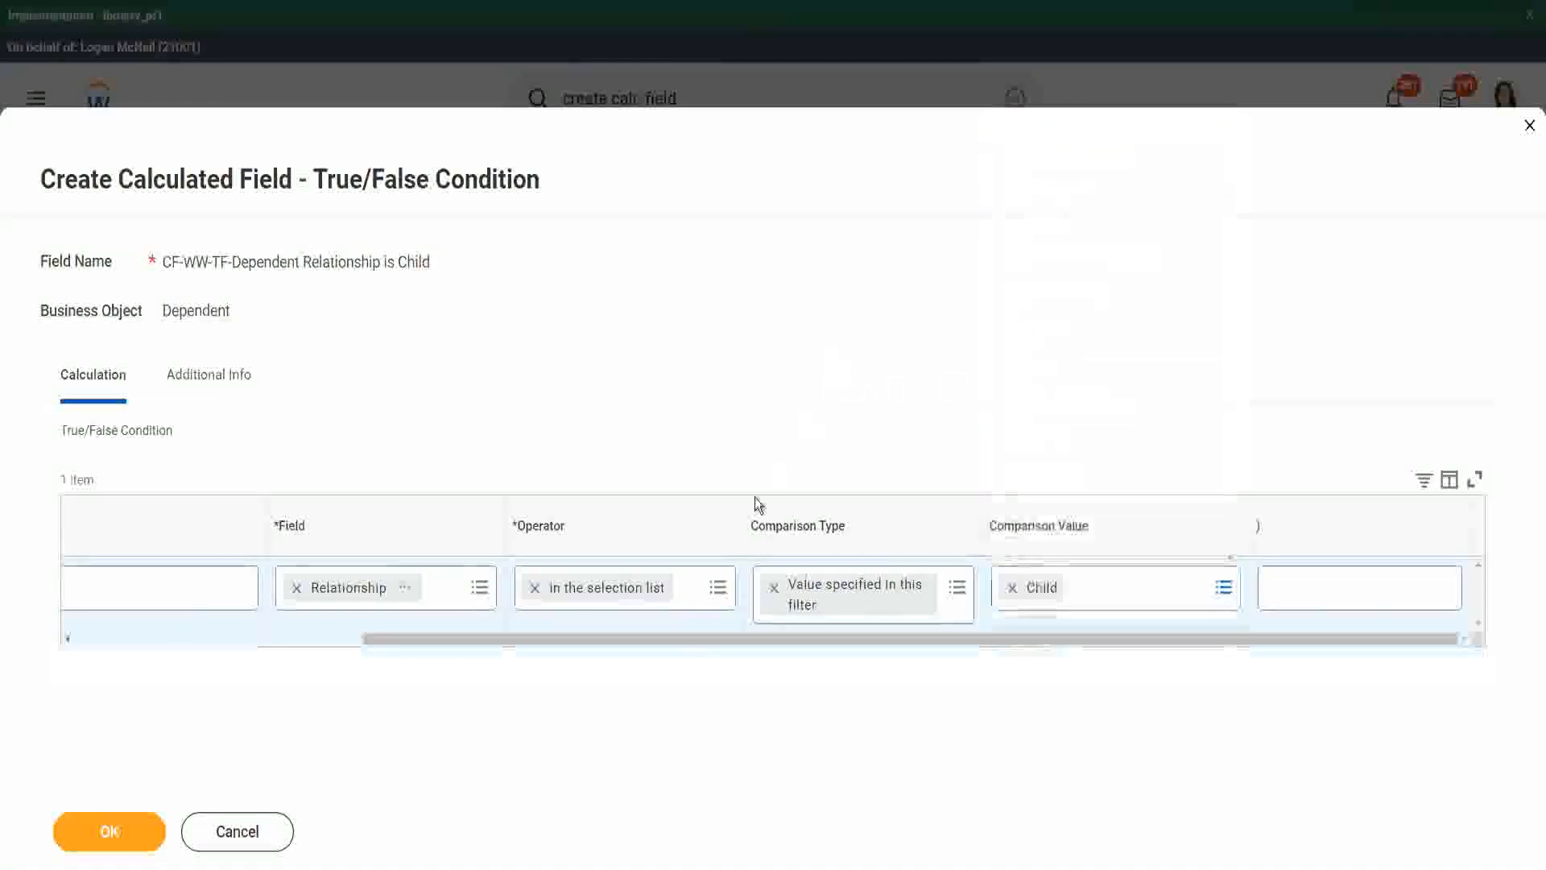
{"action": "left_click_drag", "start_coordinate": [438, 640], "coordinate": [112, 684]}
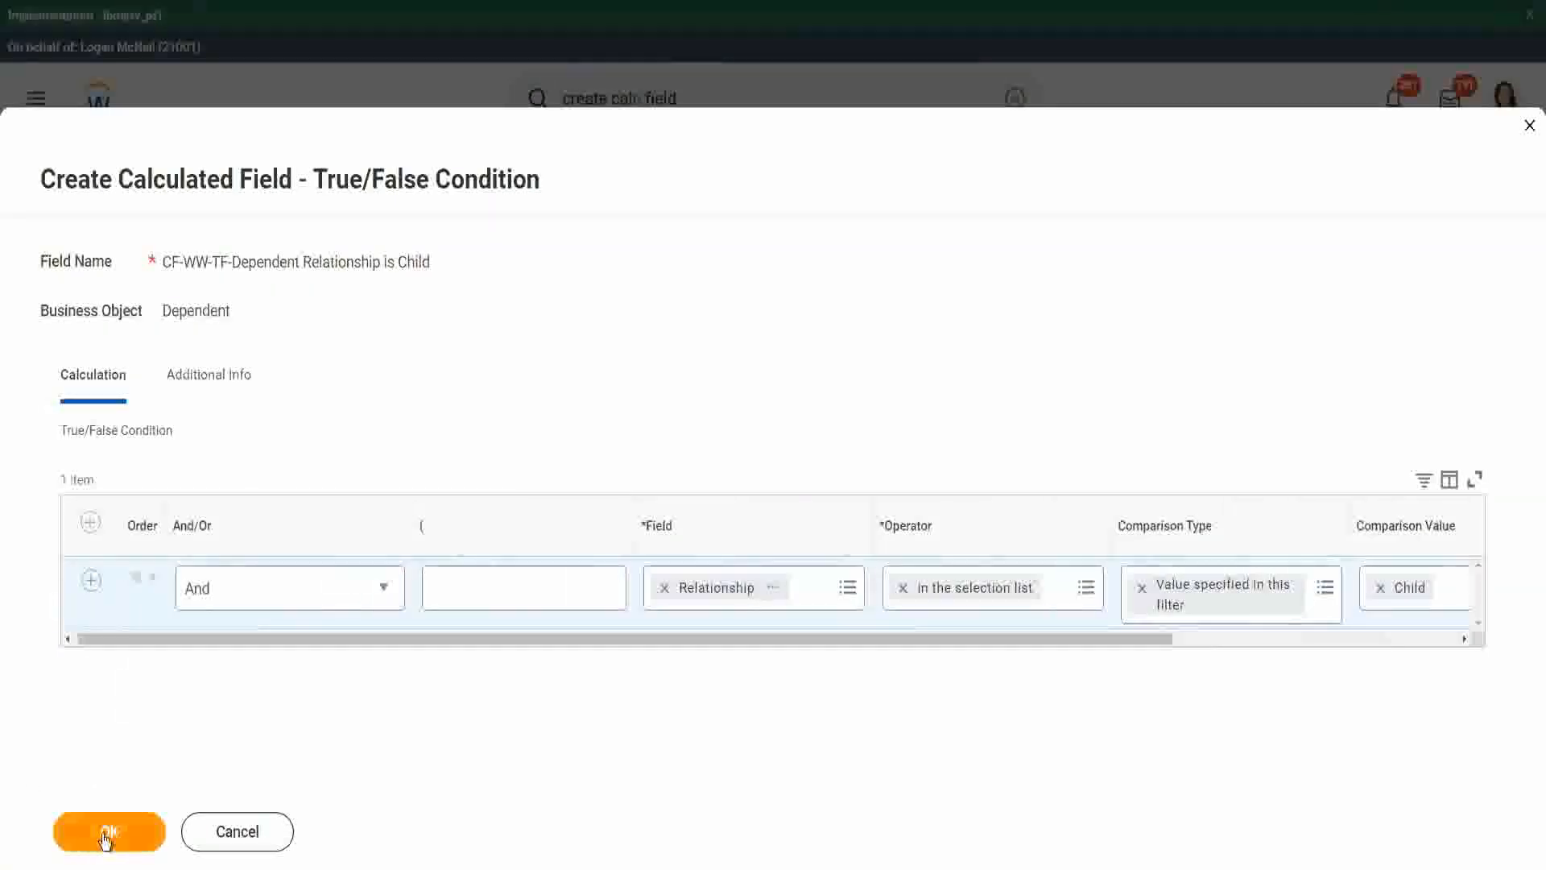
{"action": "left_click", "coordinate": [104, 836]}
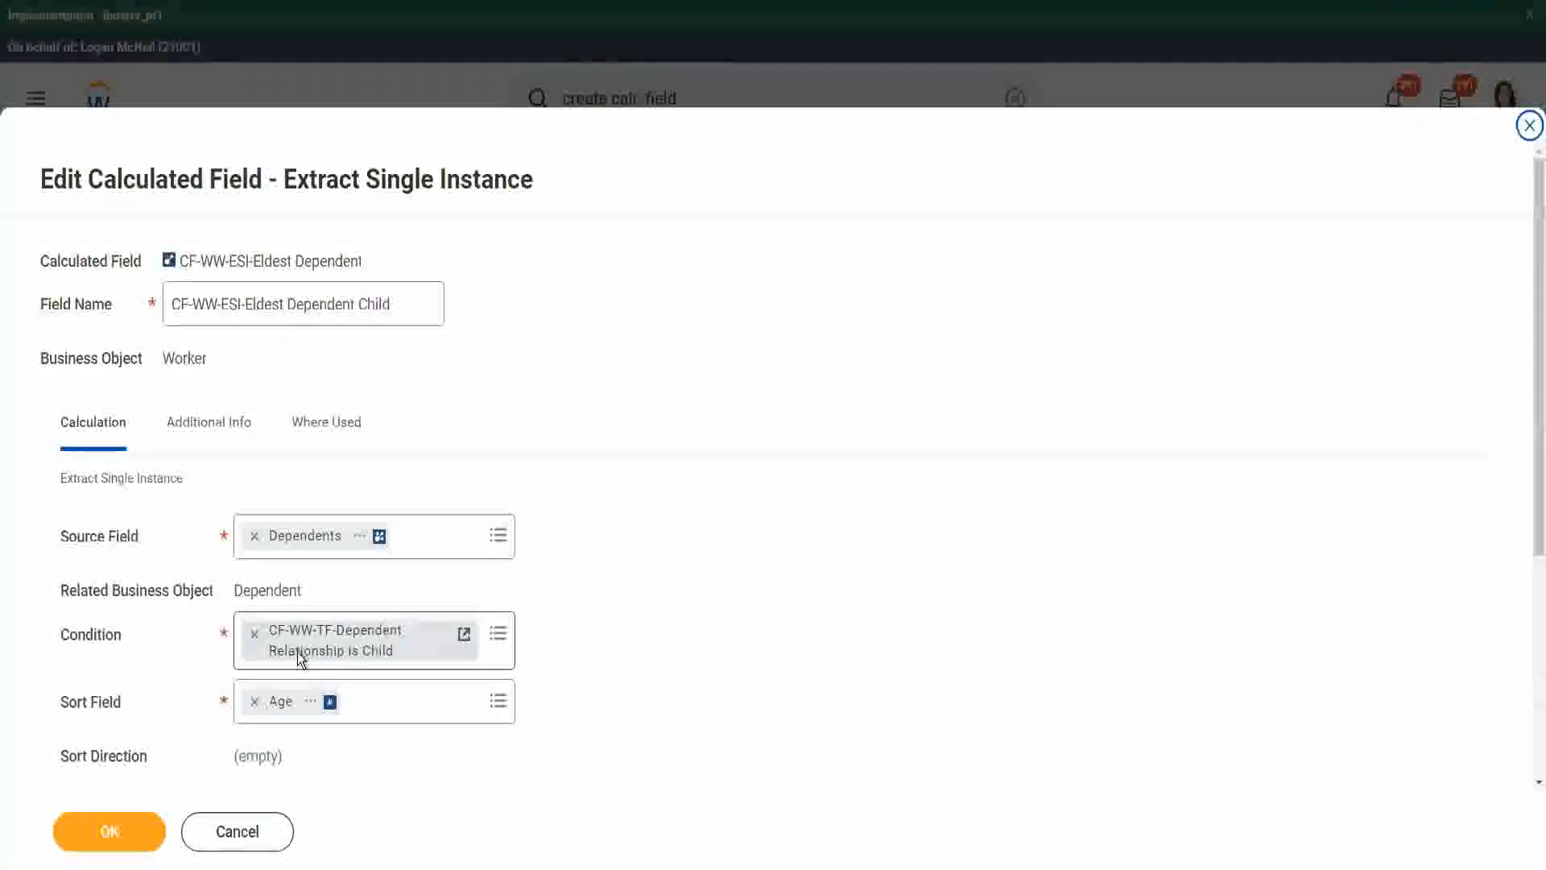
Save the "CF-WW-ESI-Eldest Dependent Child" Extract Single Instance field and copy its name from the save confirmation.
{"action": "scroll", "coordinate": [297, 650], "scroll_direction": "down", "scroll_amount": 3}
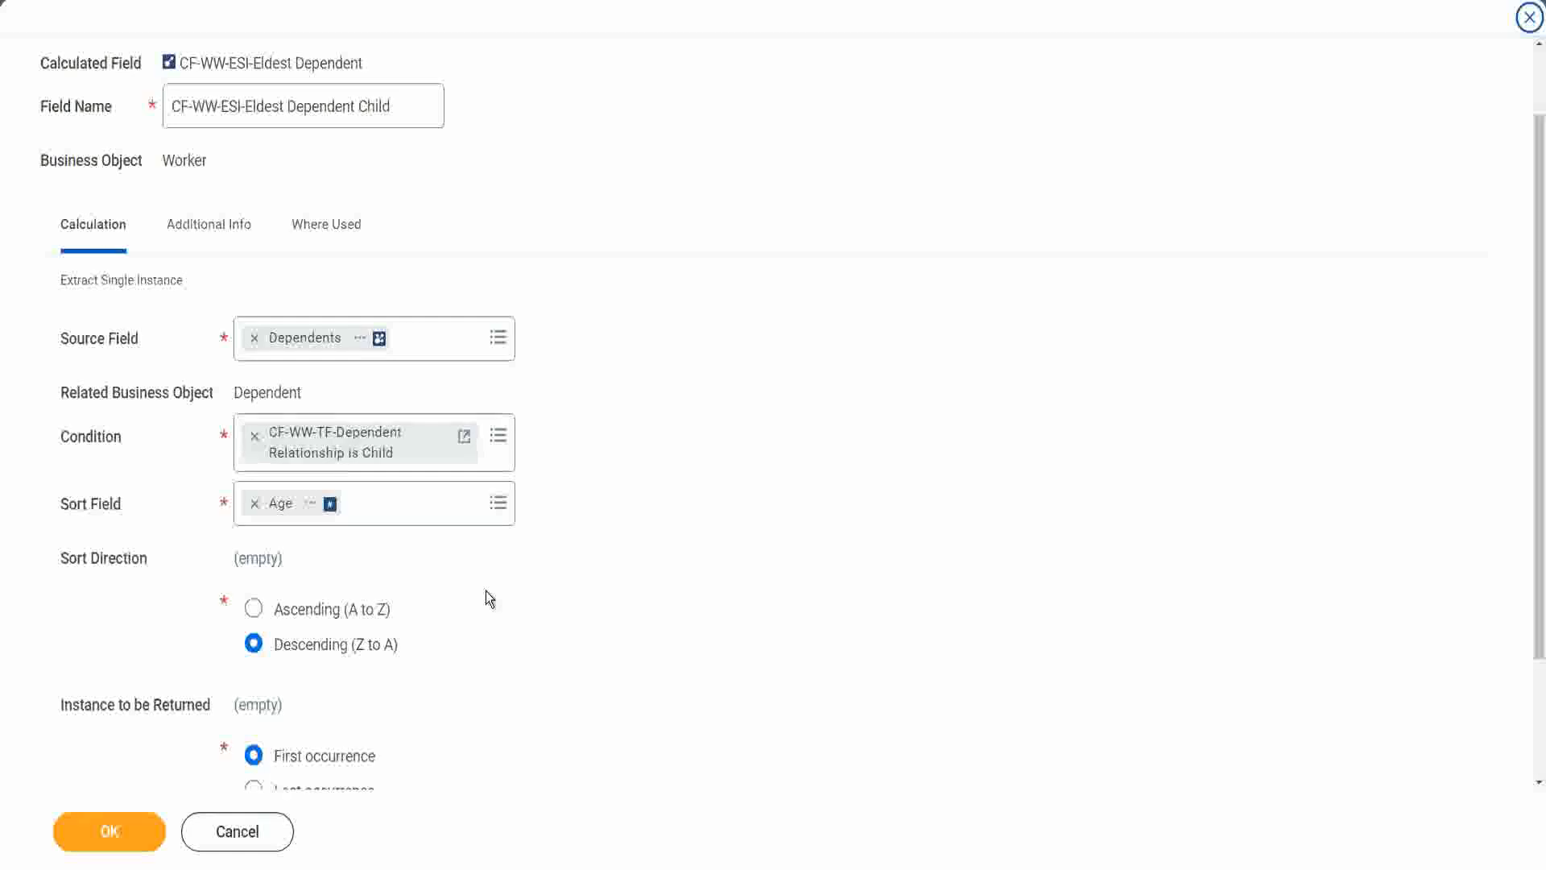
{"action": "left_click", "coordinate": [96, 839]}
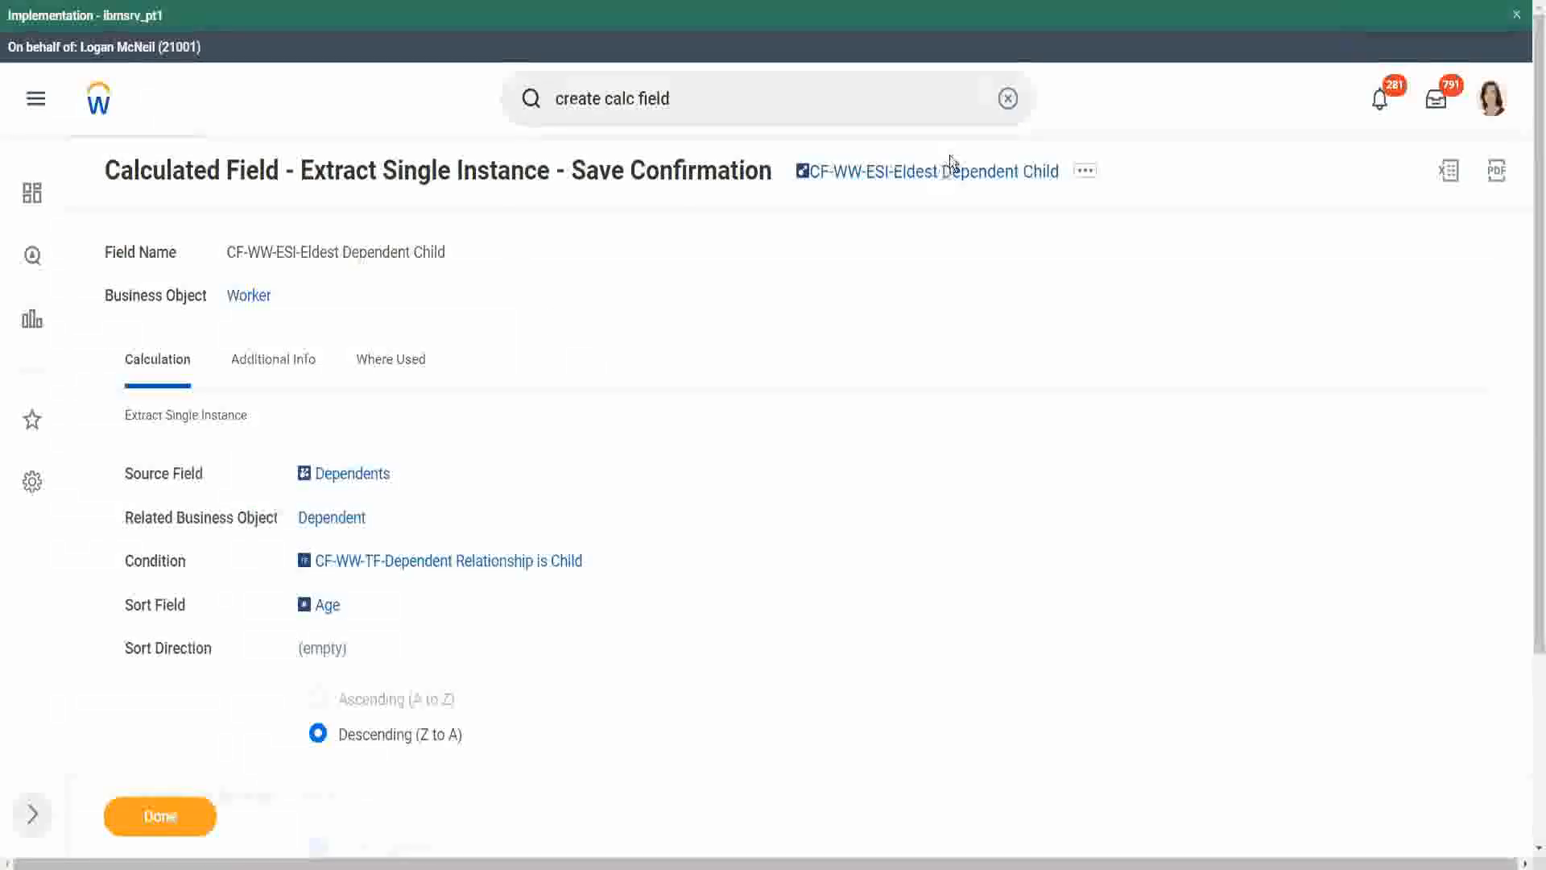
{"action": "right_click", "coordinate": [933, 178]}
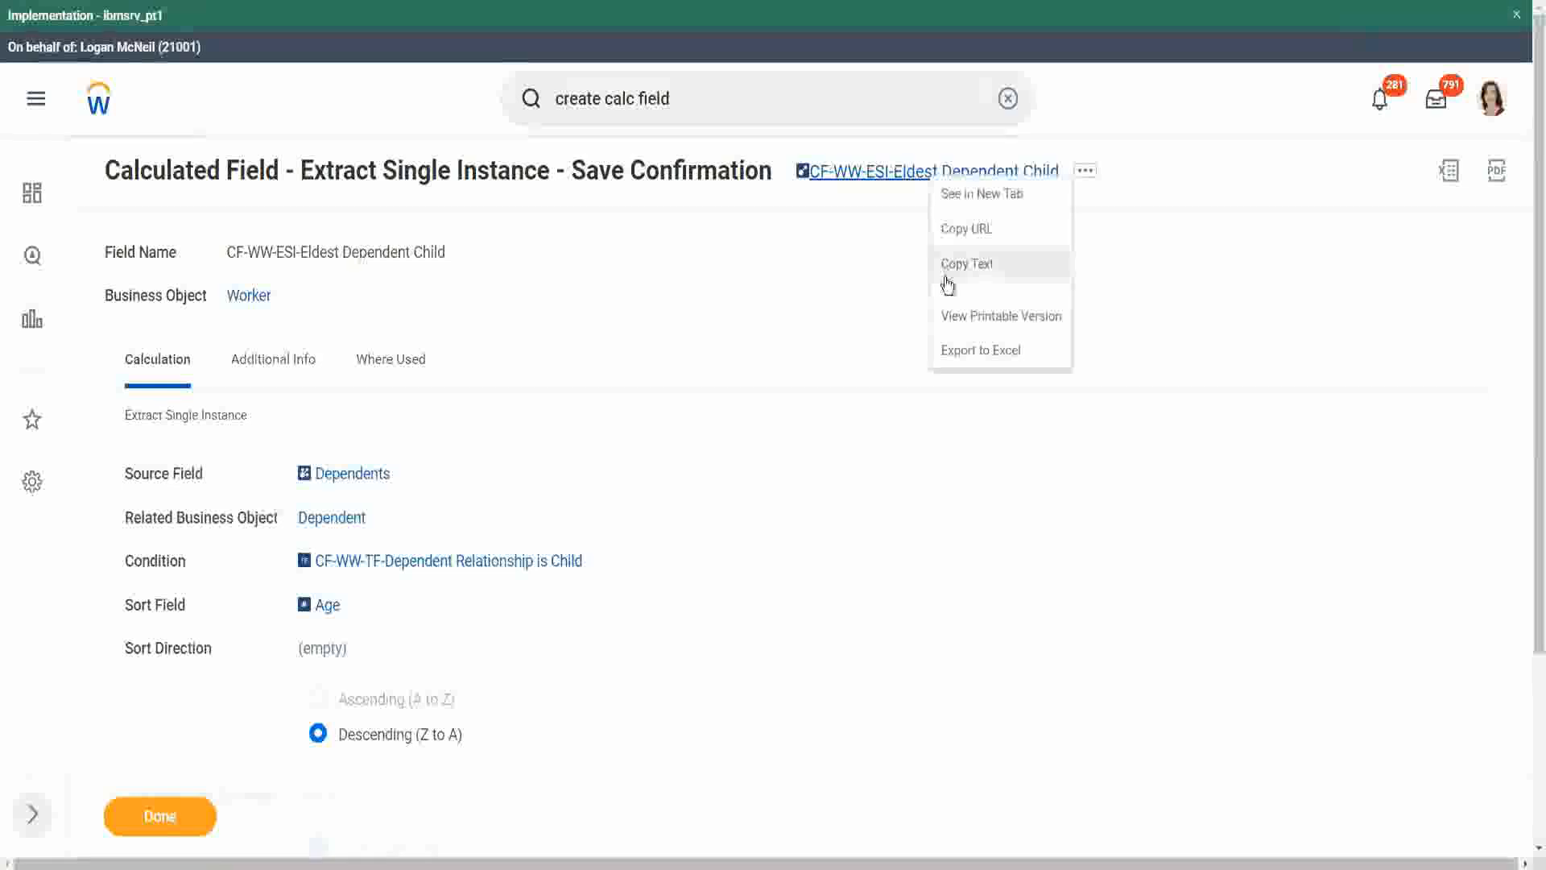
Switch to the WW Base Pay Details report and open its custom report definition for editing.
{"action": "left_click", "coordinate": [690, 99]}
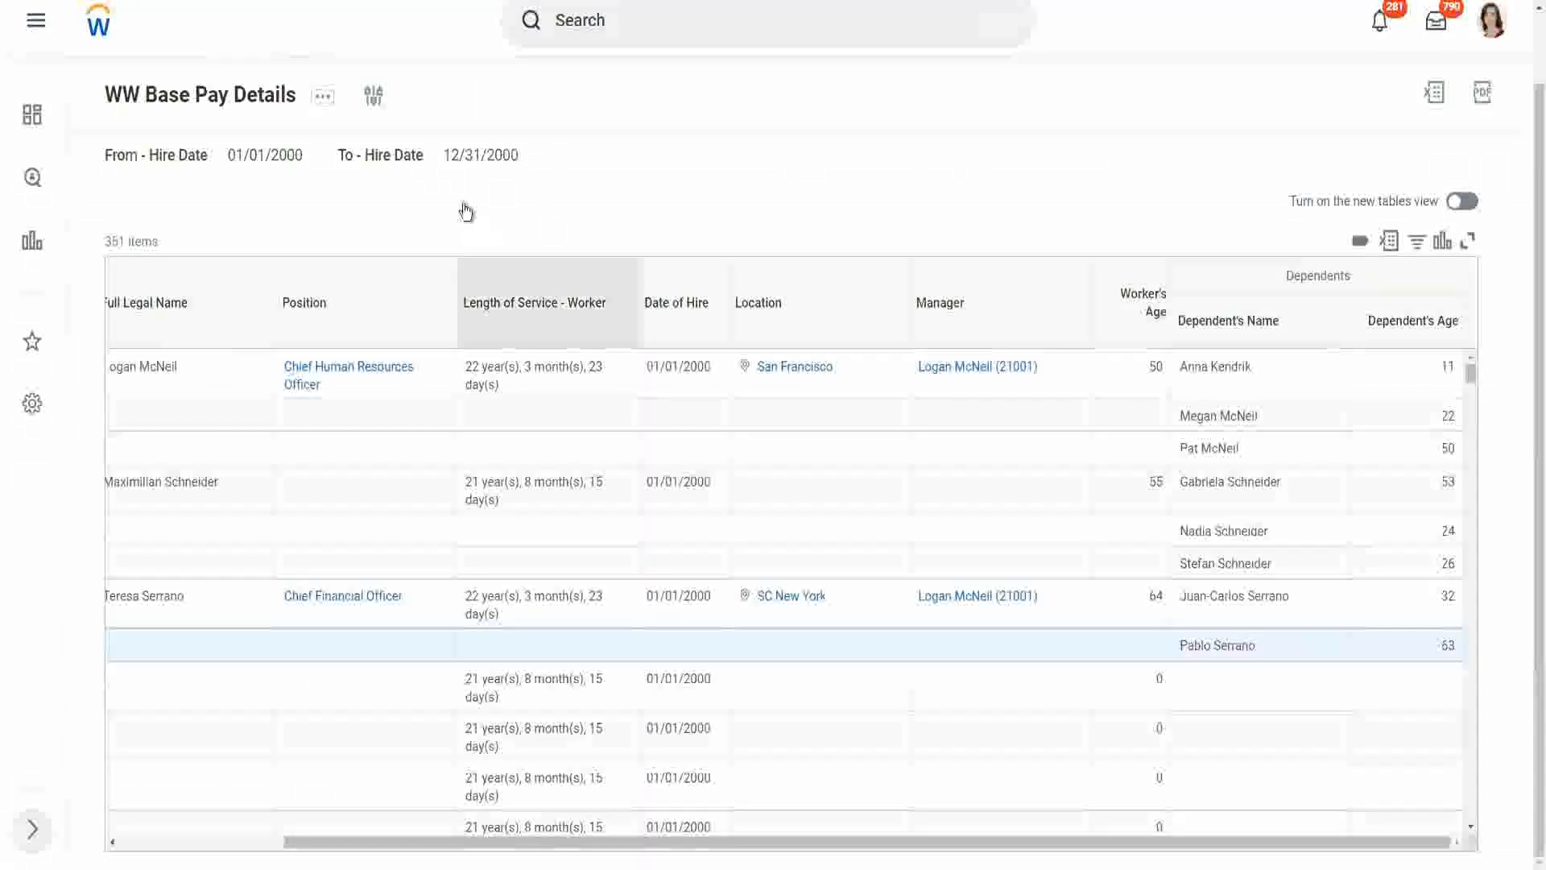
{"action": "left_click", "coordinate": [324, 100]}
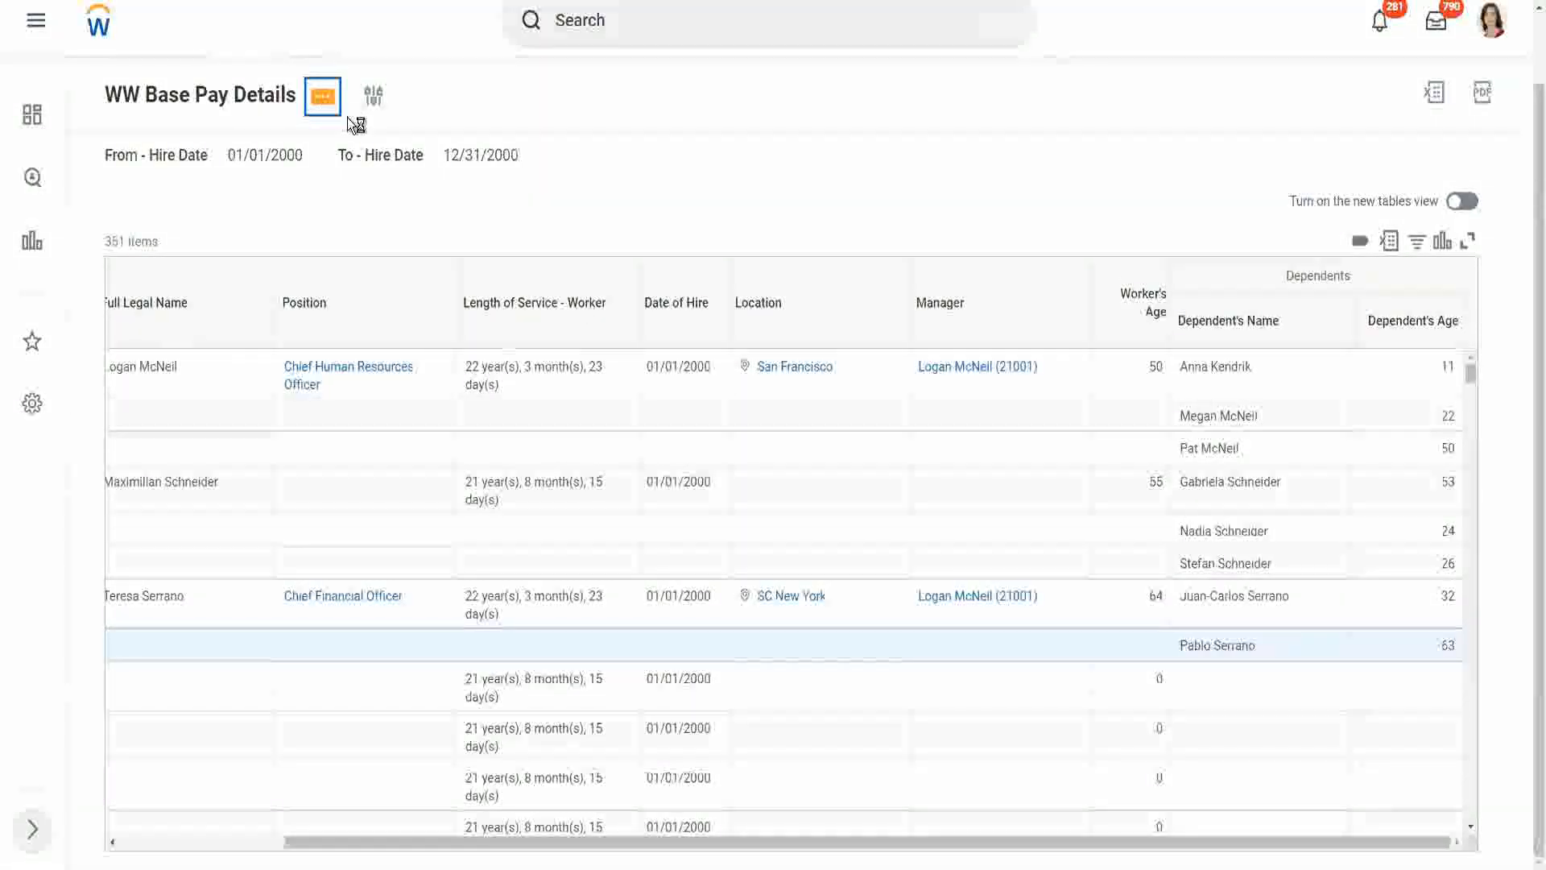
{"action": "left_click", "coordinate": [324, 101]}
{"action": "mouse_move", "coordinate": [425, 182]}
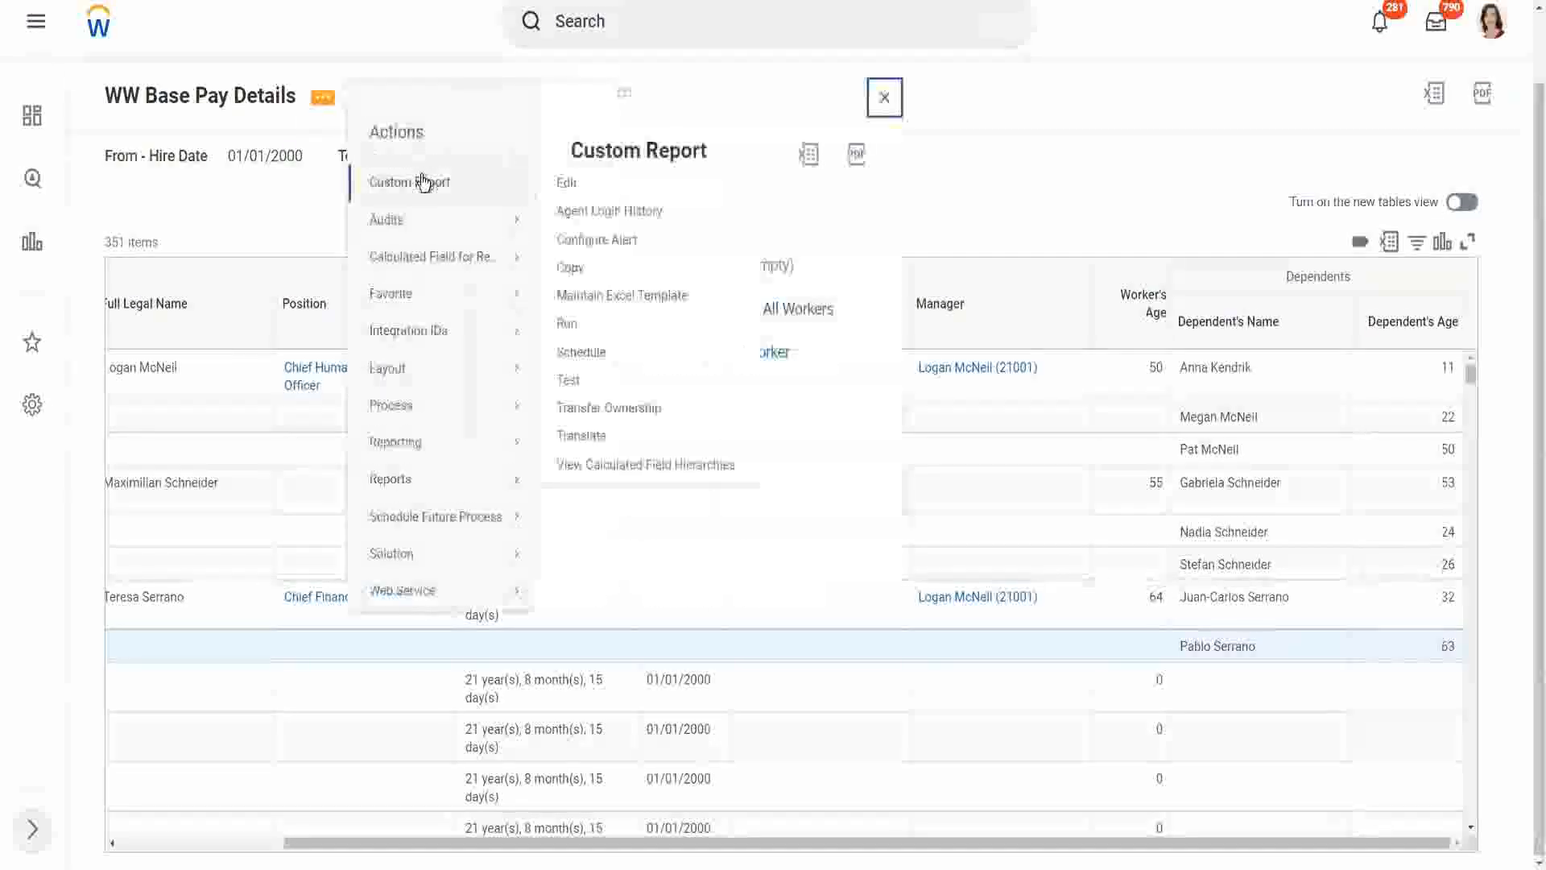
{"action": "left_click", "coordinate": [575, 186]}
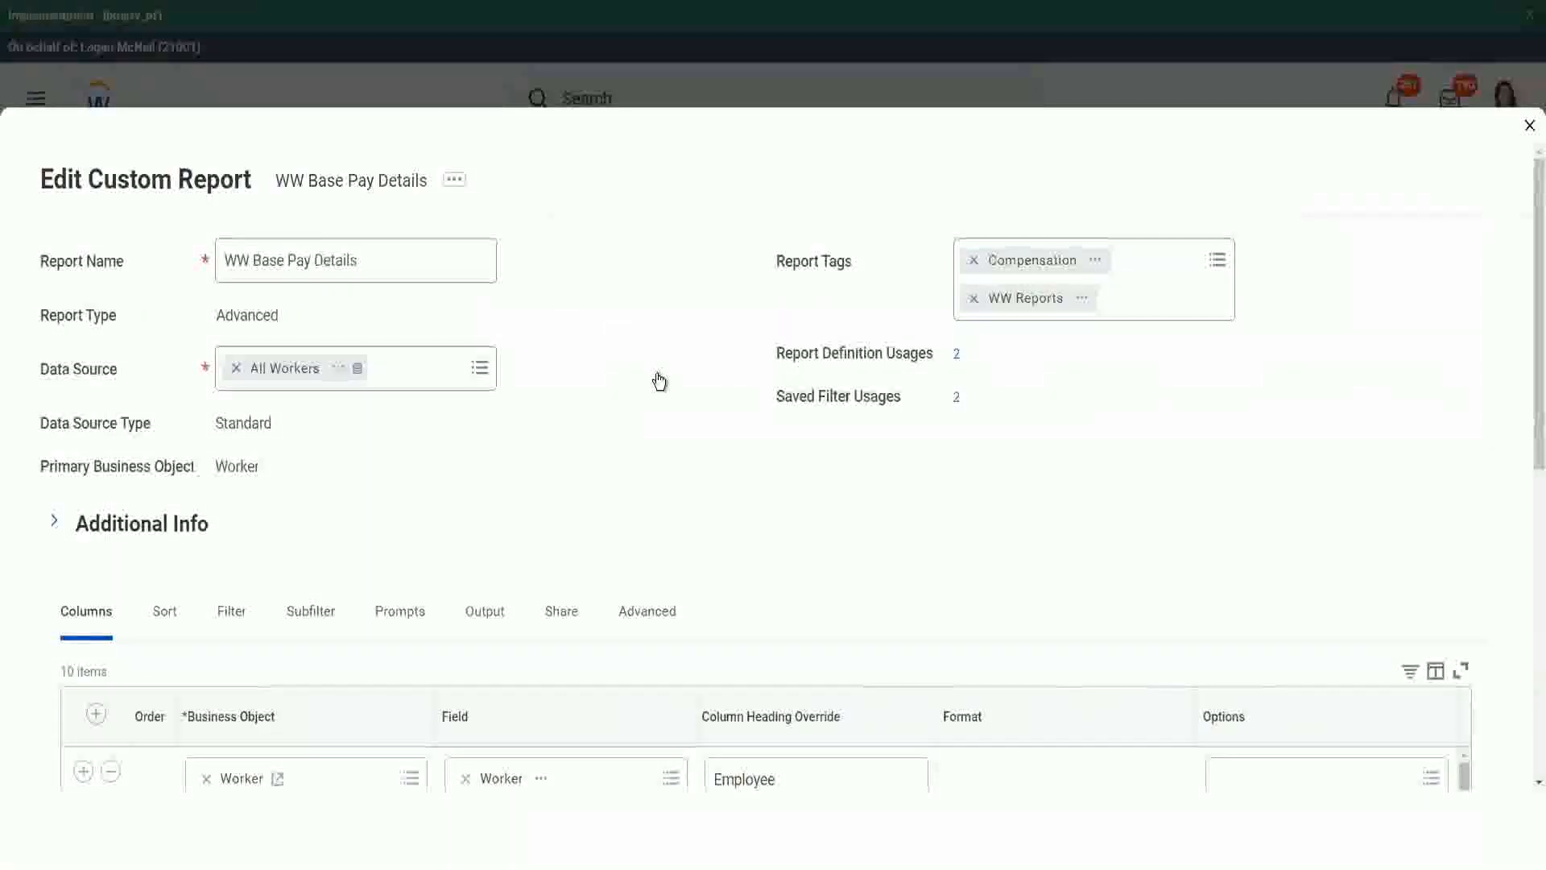
Add a Worker column below the Worker's Age row using the field "CF-WW-ESI-Eldest Dependent Child".
{"action": "scroll", "coordinate": [654, 387], "scroll_direction": "down", "scroll_amount": 5}
{"action": "scroll", "coordinate": [432, 584], "scroll_direction": "down", "scroll_amount": 2}
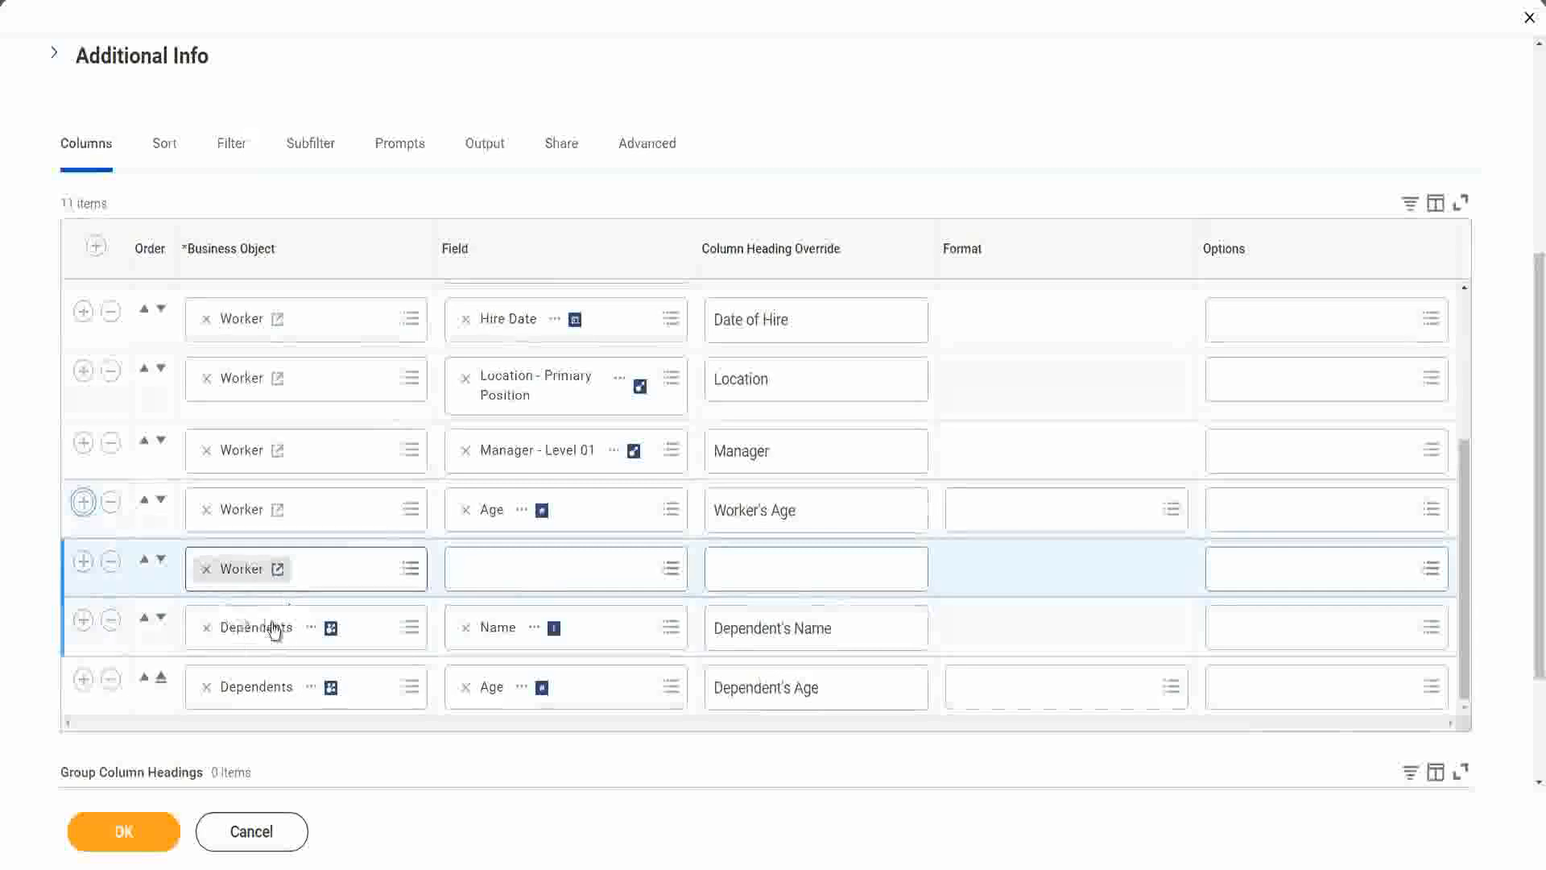
{"action": "left_click", "coordinate": [509, 569]}
{"action": "type", "text": "CF-WW-ESI-Eldest Dependent Child"}
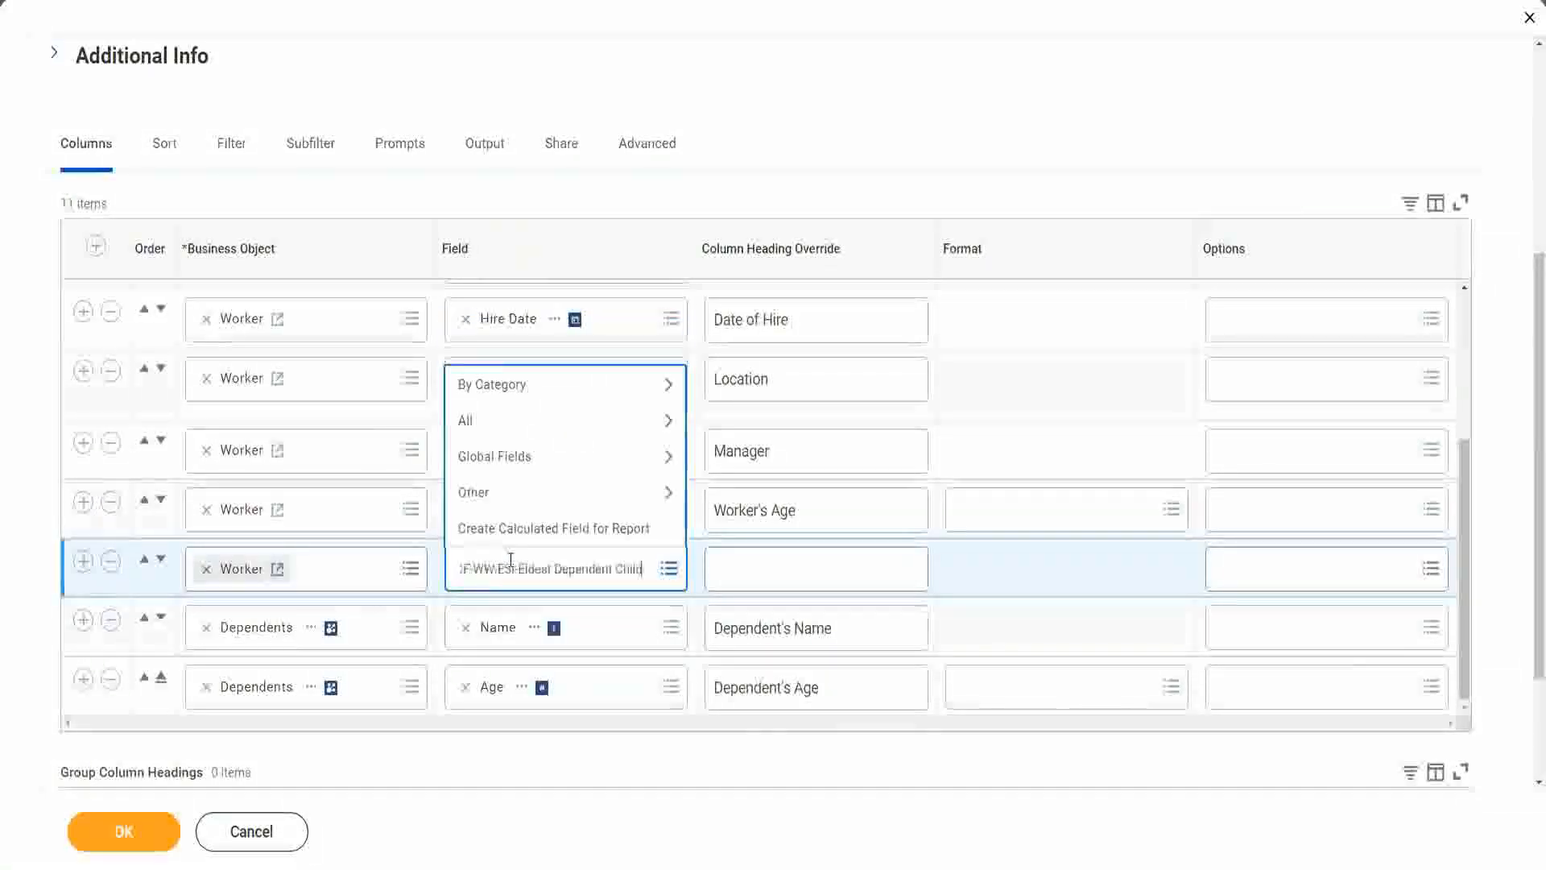
{"action": "key", "text": "Return"}
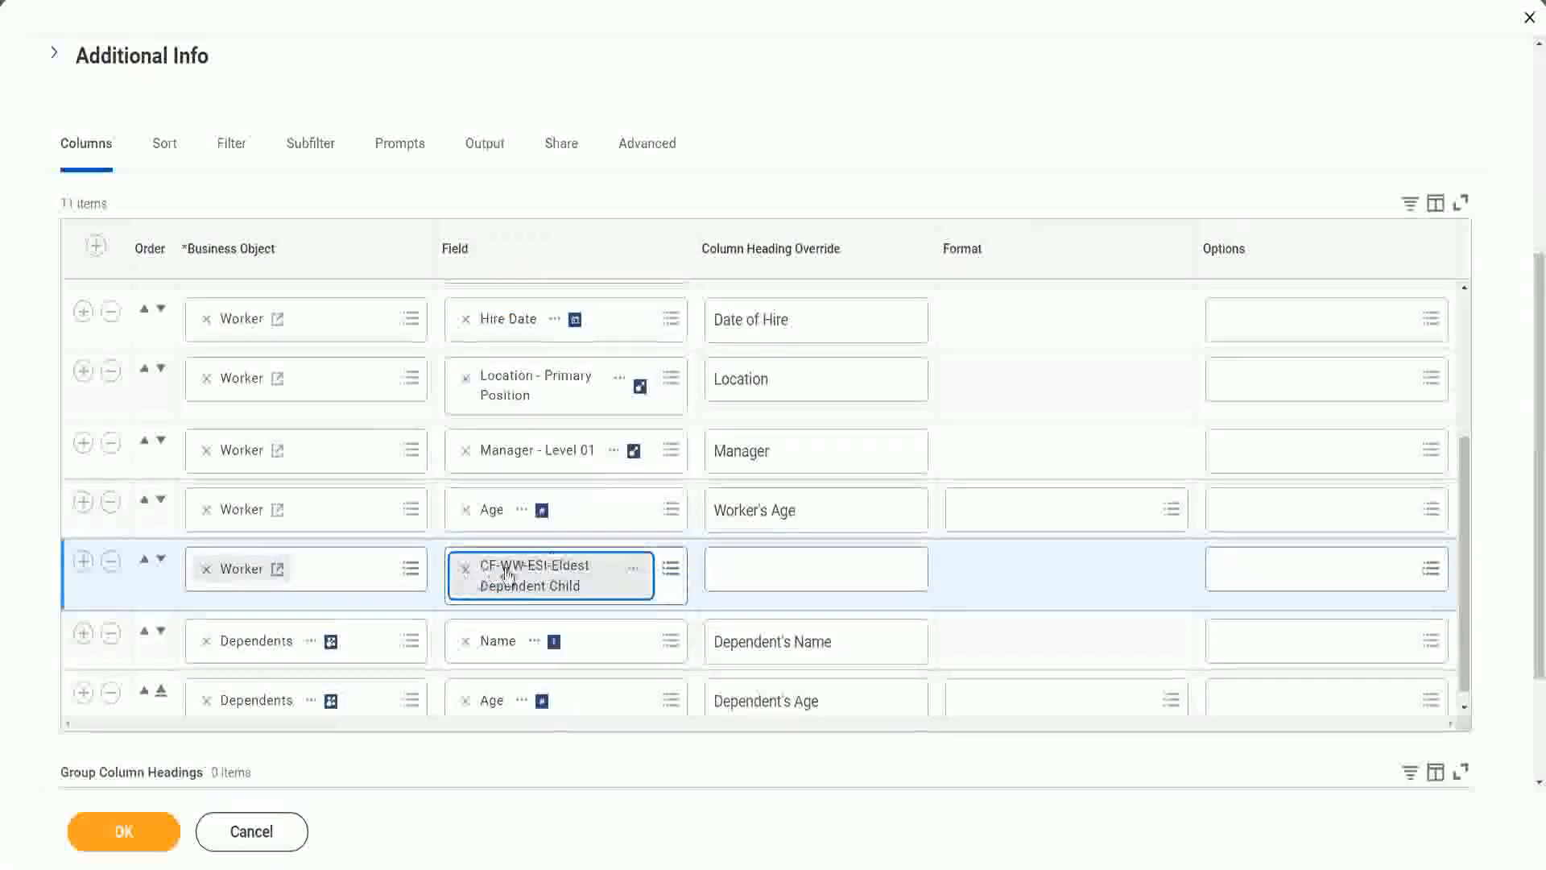
Set the new column's heading override to "Eldest Dependent Child" and save the report definition.
{"action": "left_click", "coordinate": [746, 570]}
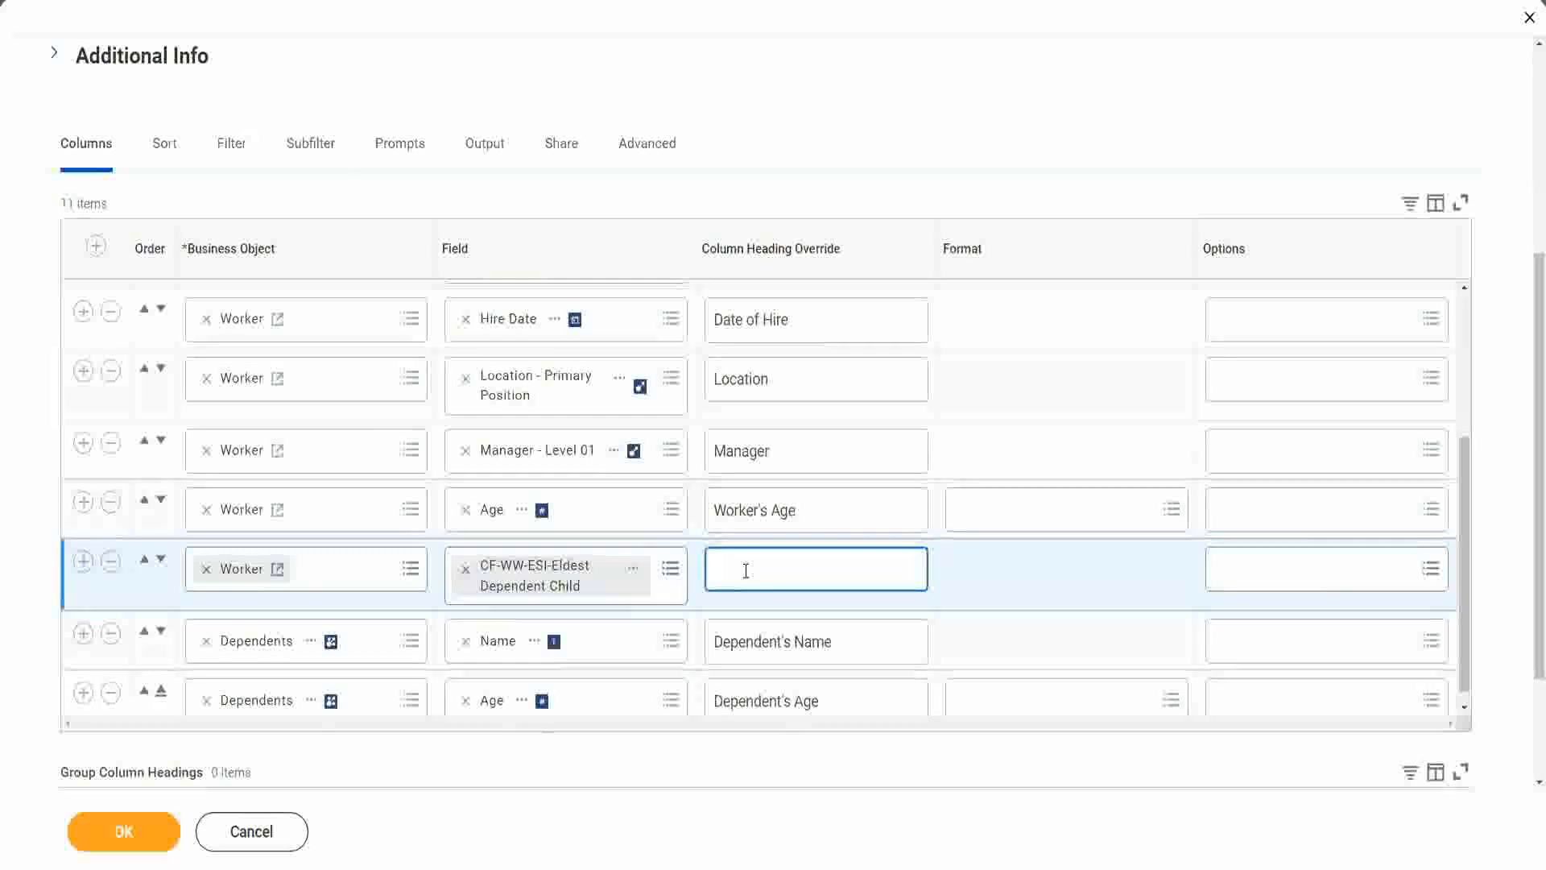
{"action": "type", "text": "Eld"}
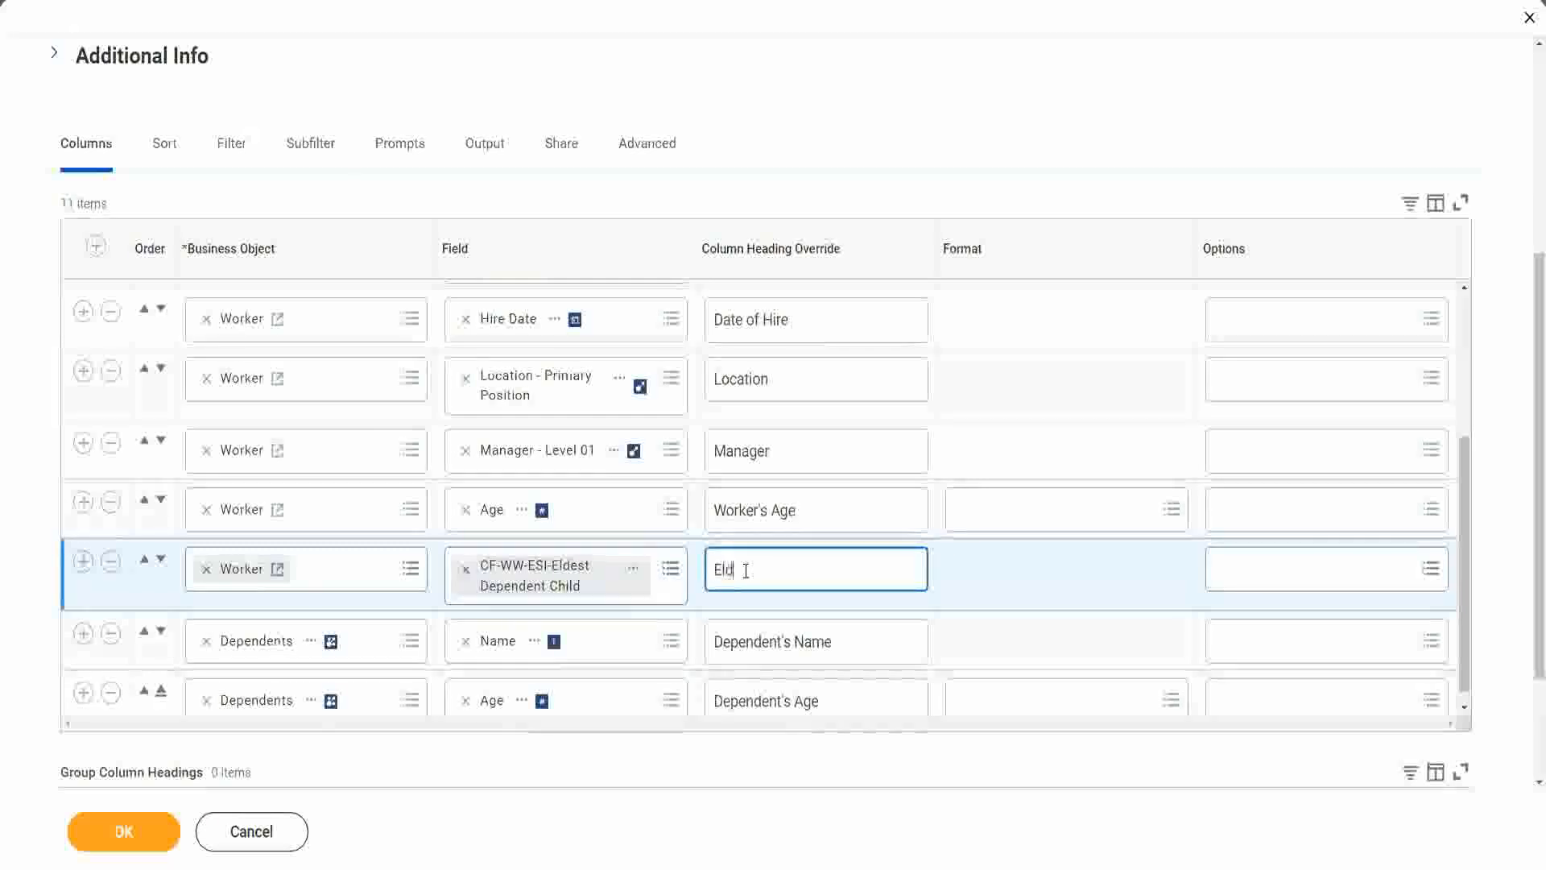
{"action": "type", "text": "est De"}
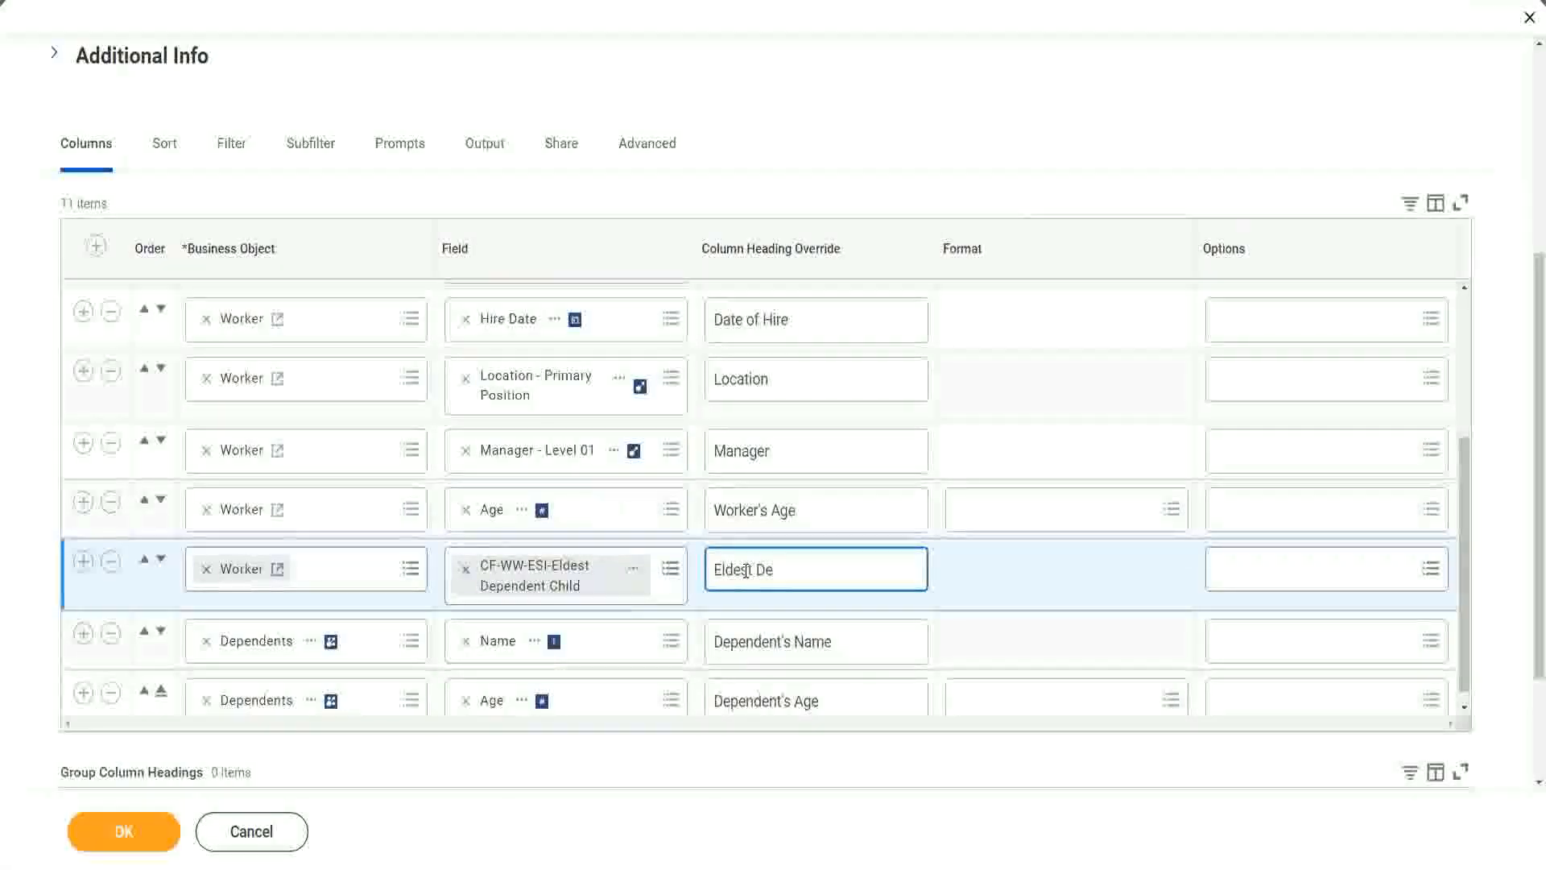
{"action": "type", "text": "penden"}
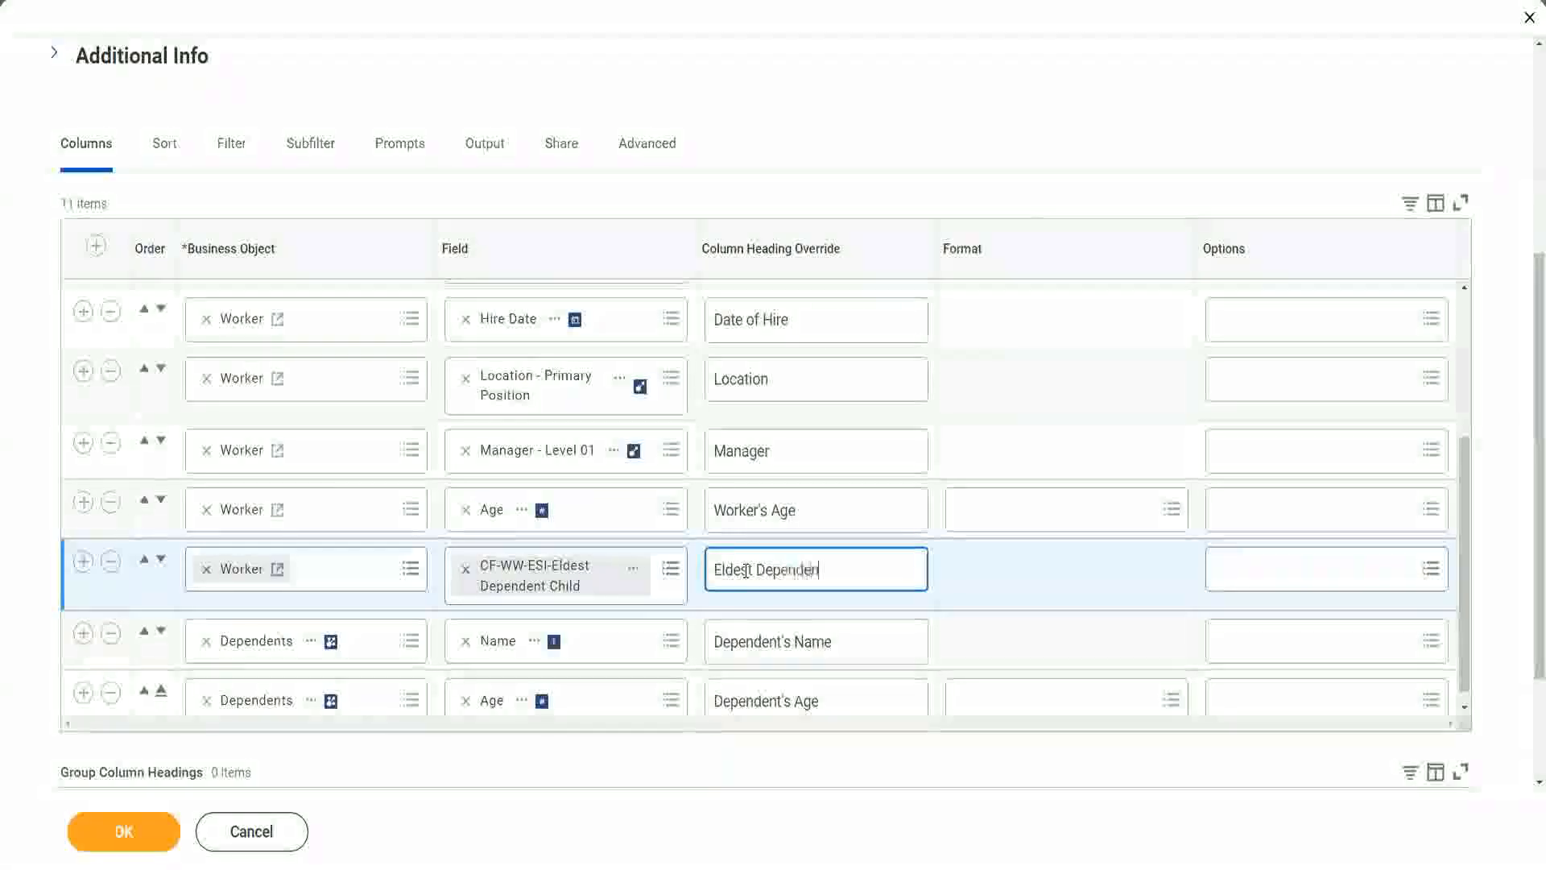
{"action": "type", "text": "t Child"}
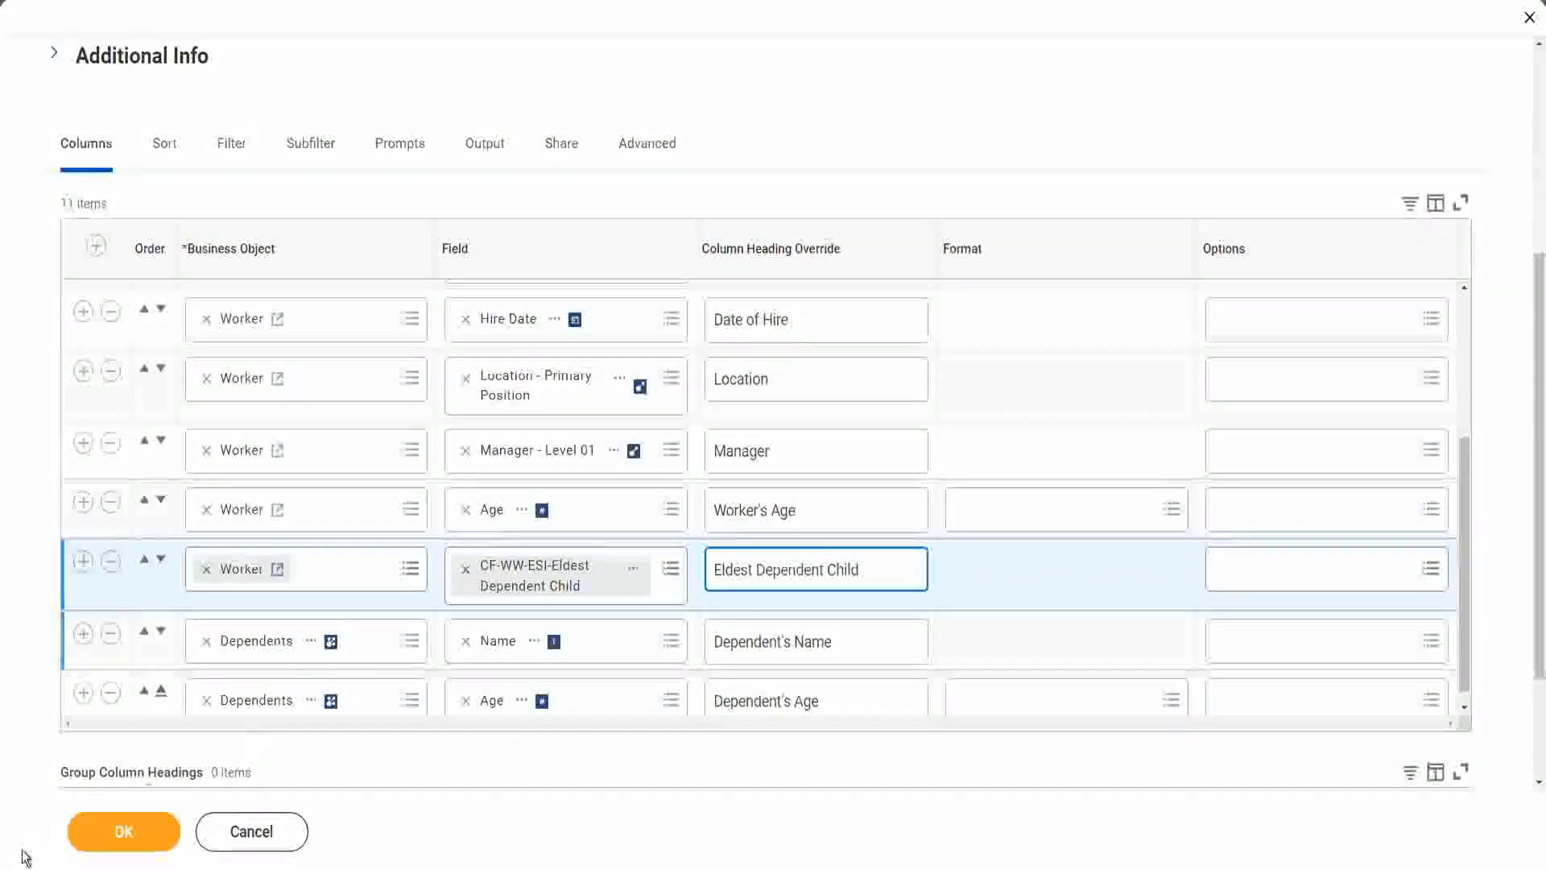
{"action": "left_click", "coordinate": [131, 835]}
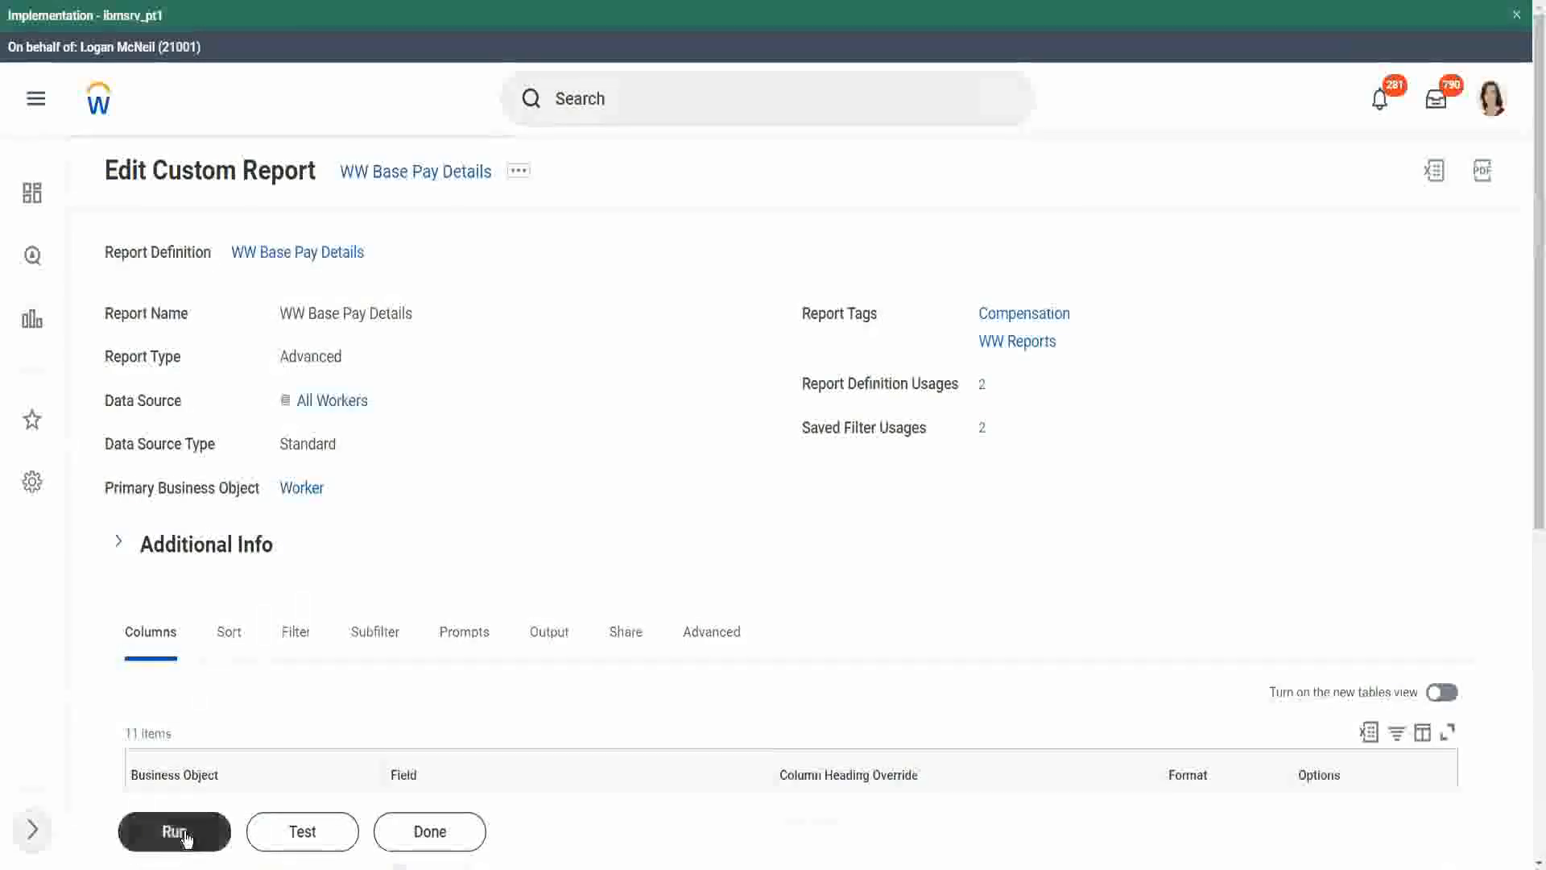
Run the WW Base Pay Details report for hire dates from 01/01/2000 to 12/31/2000.
{"action": "left_click", "coordinate": [165, 839]}
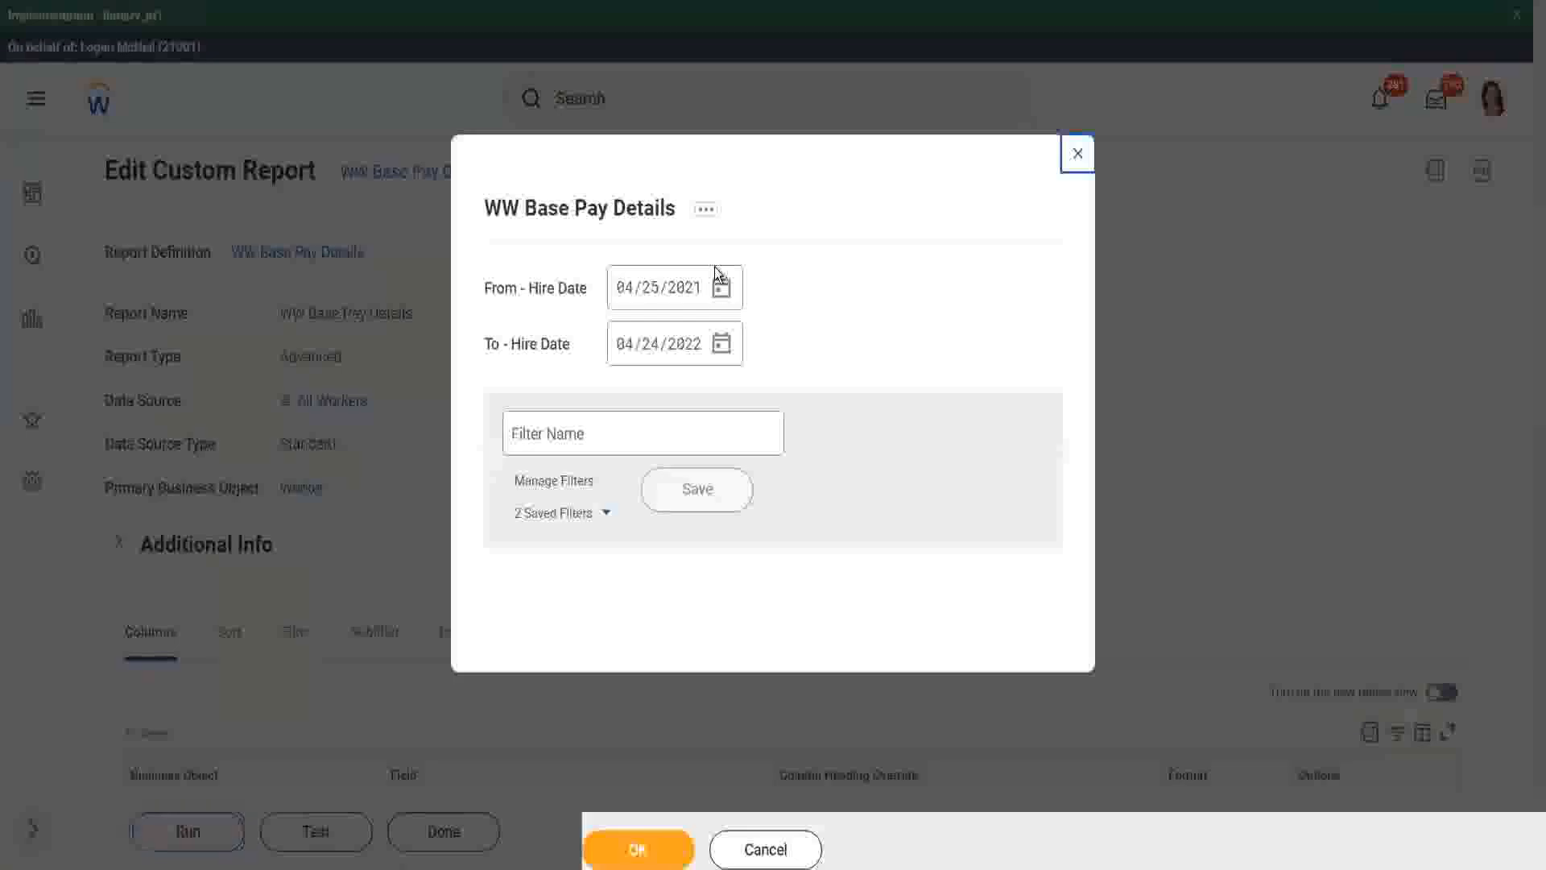
{"action": "left_click", "coordinate": [622, 295]}
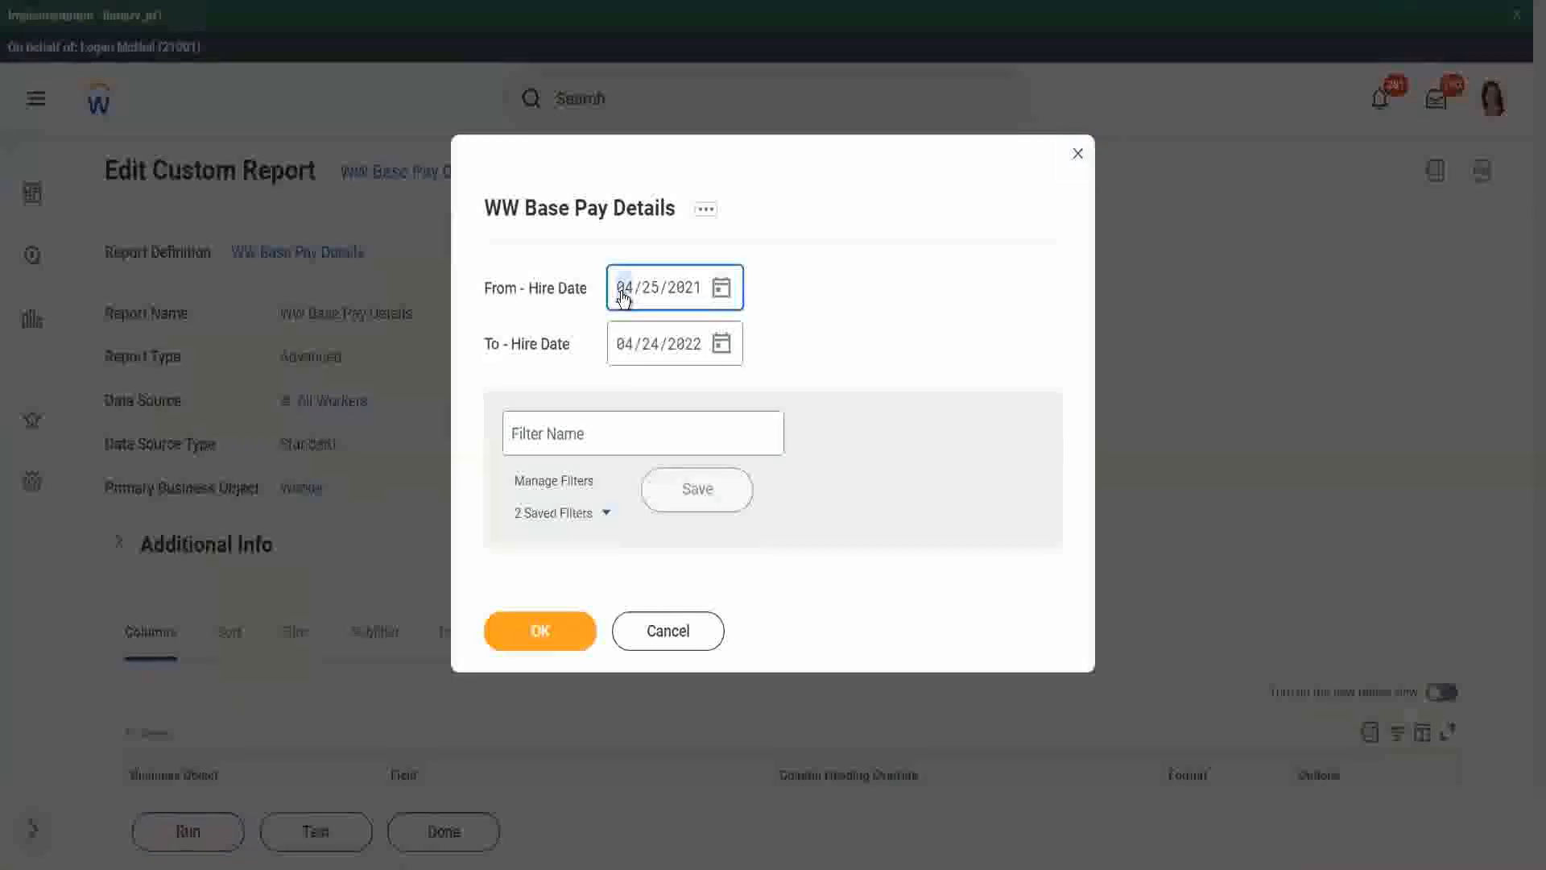
{"action": "type", "text": "0101"}
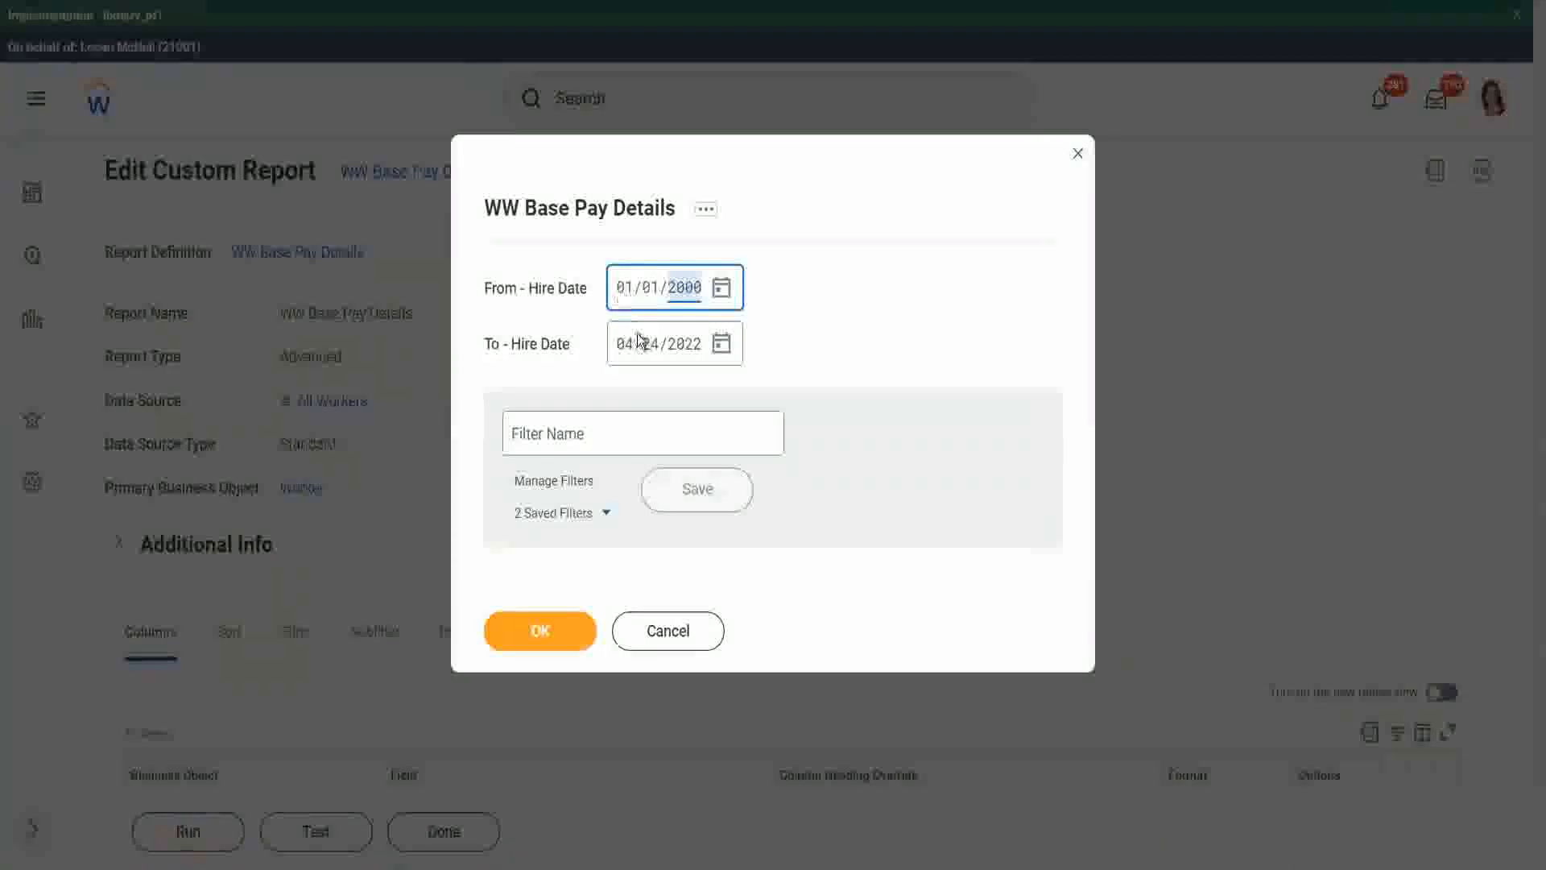
{"action": "left_click", "coordinate": [625, 355]}
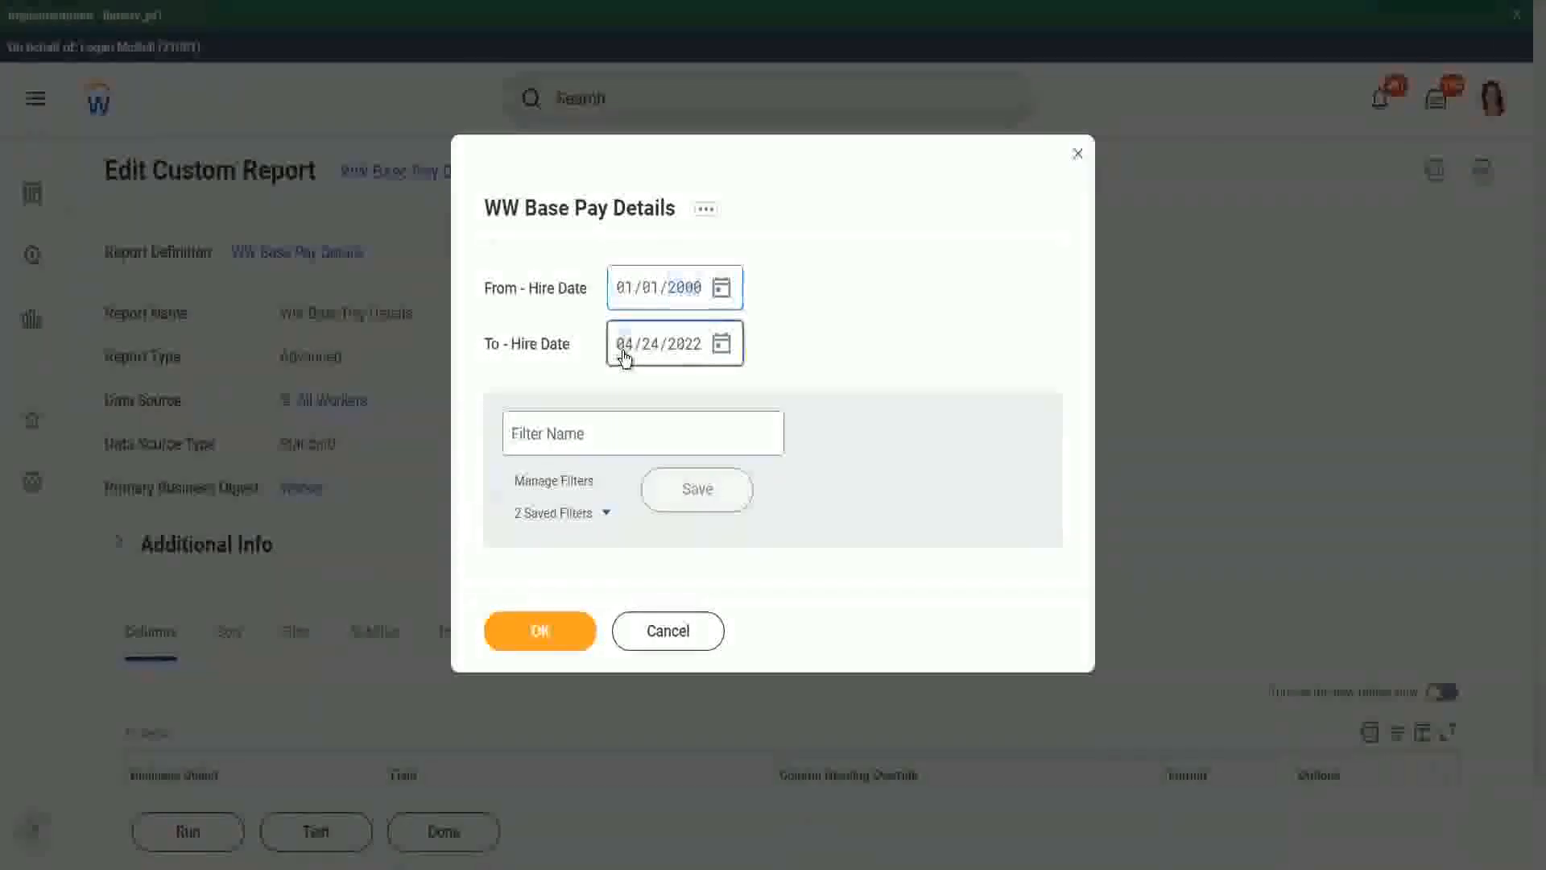
{"action": "type", "text": "1231"}
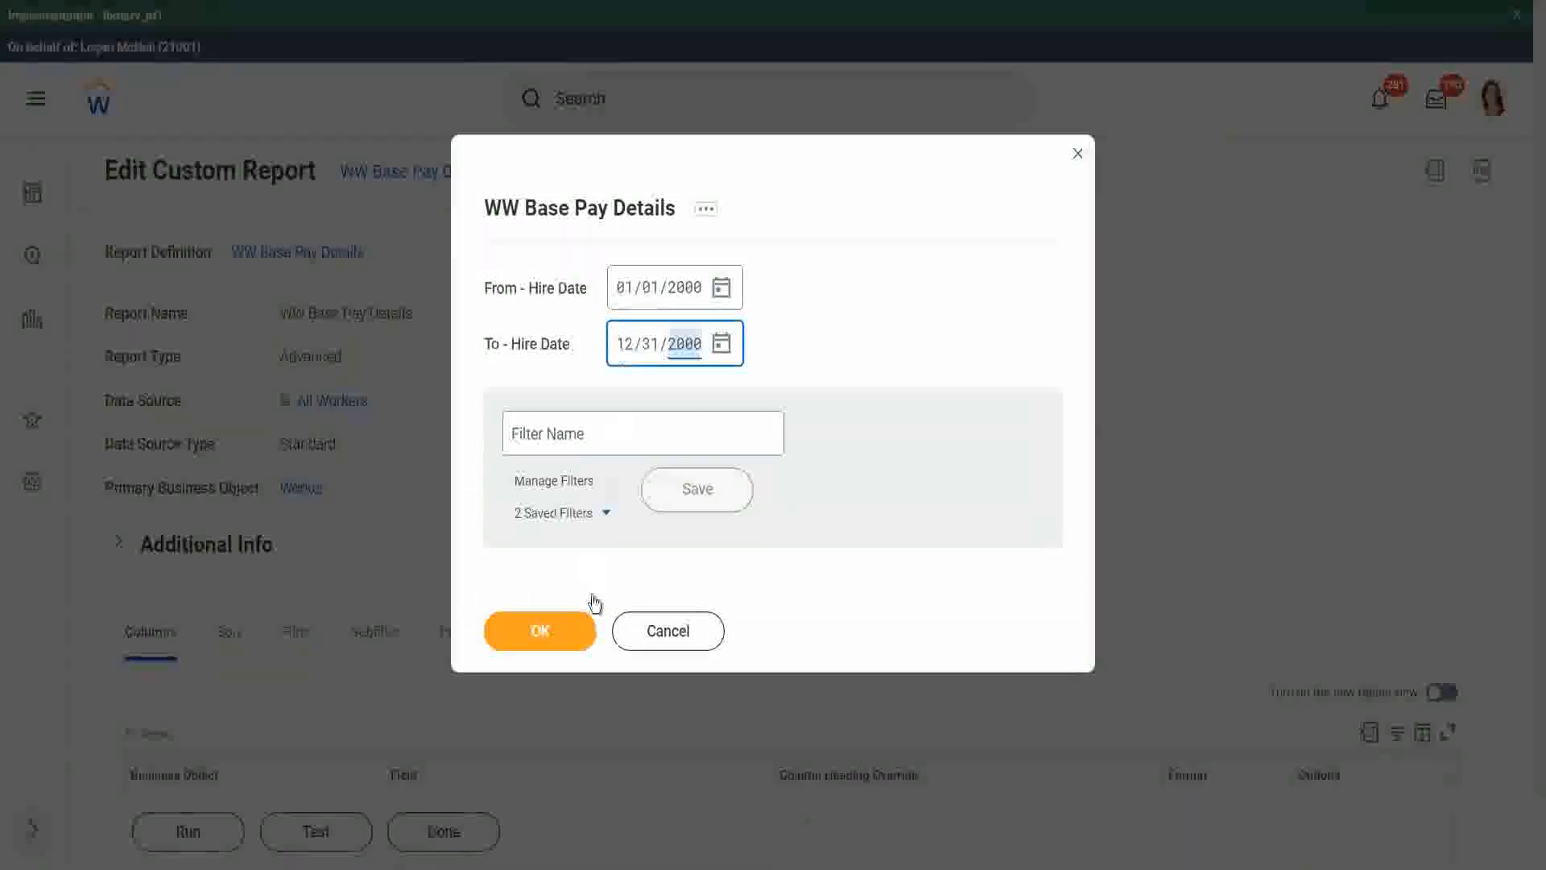
{"action": "left_click", "coordinate": [554, 631]}
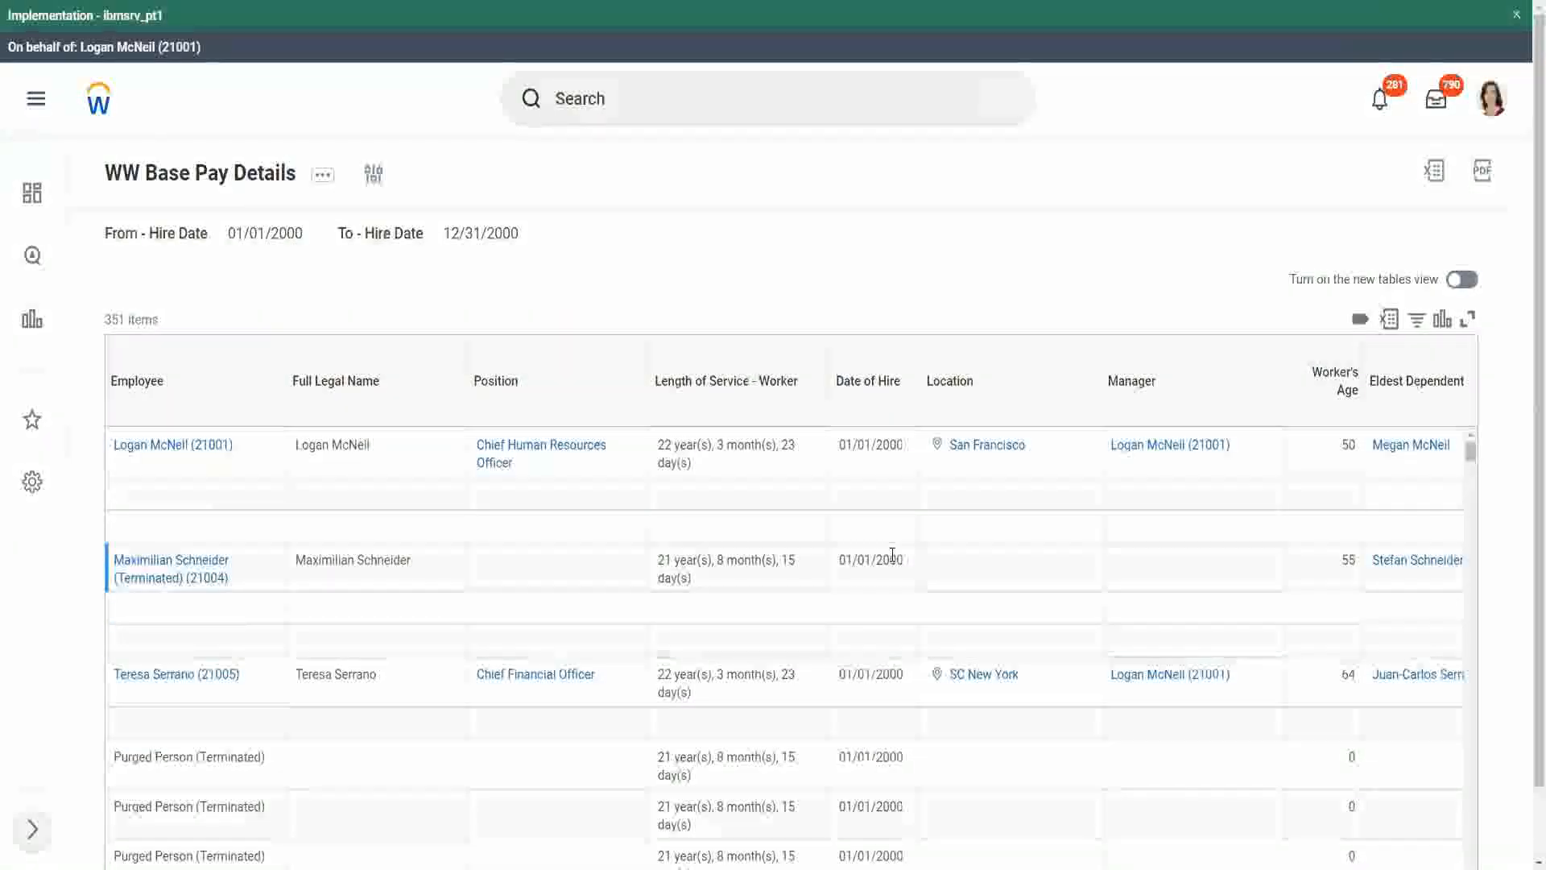
Compare the Eldest Dependent Child column with the dependents' names and ages for the first worker.
{"action": "scroll", "coordinate": [892, 558], "scroll_direction": "down", "scroll_amount": 1}
{"action": "scroll", "coordinate": [1389, 550], "scroll_direction": "up", "scroll_amount": 1}
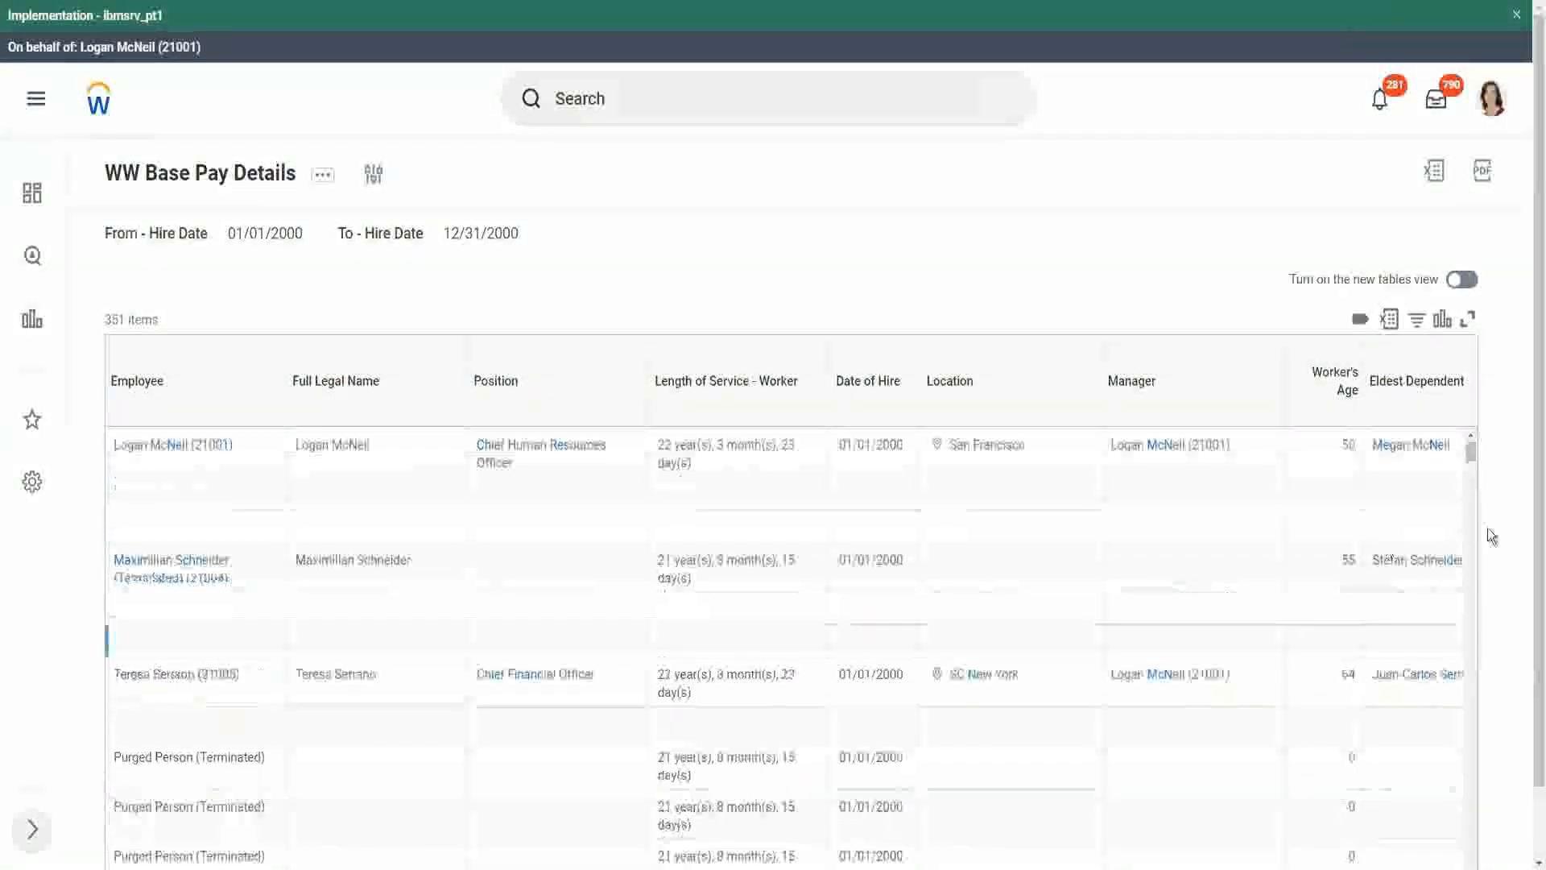
{"action": "scroll", "coordinate": [1409, 709], "scroll_direction": "down", "scroll_amount": 1}
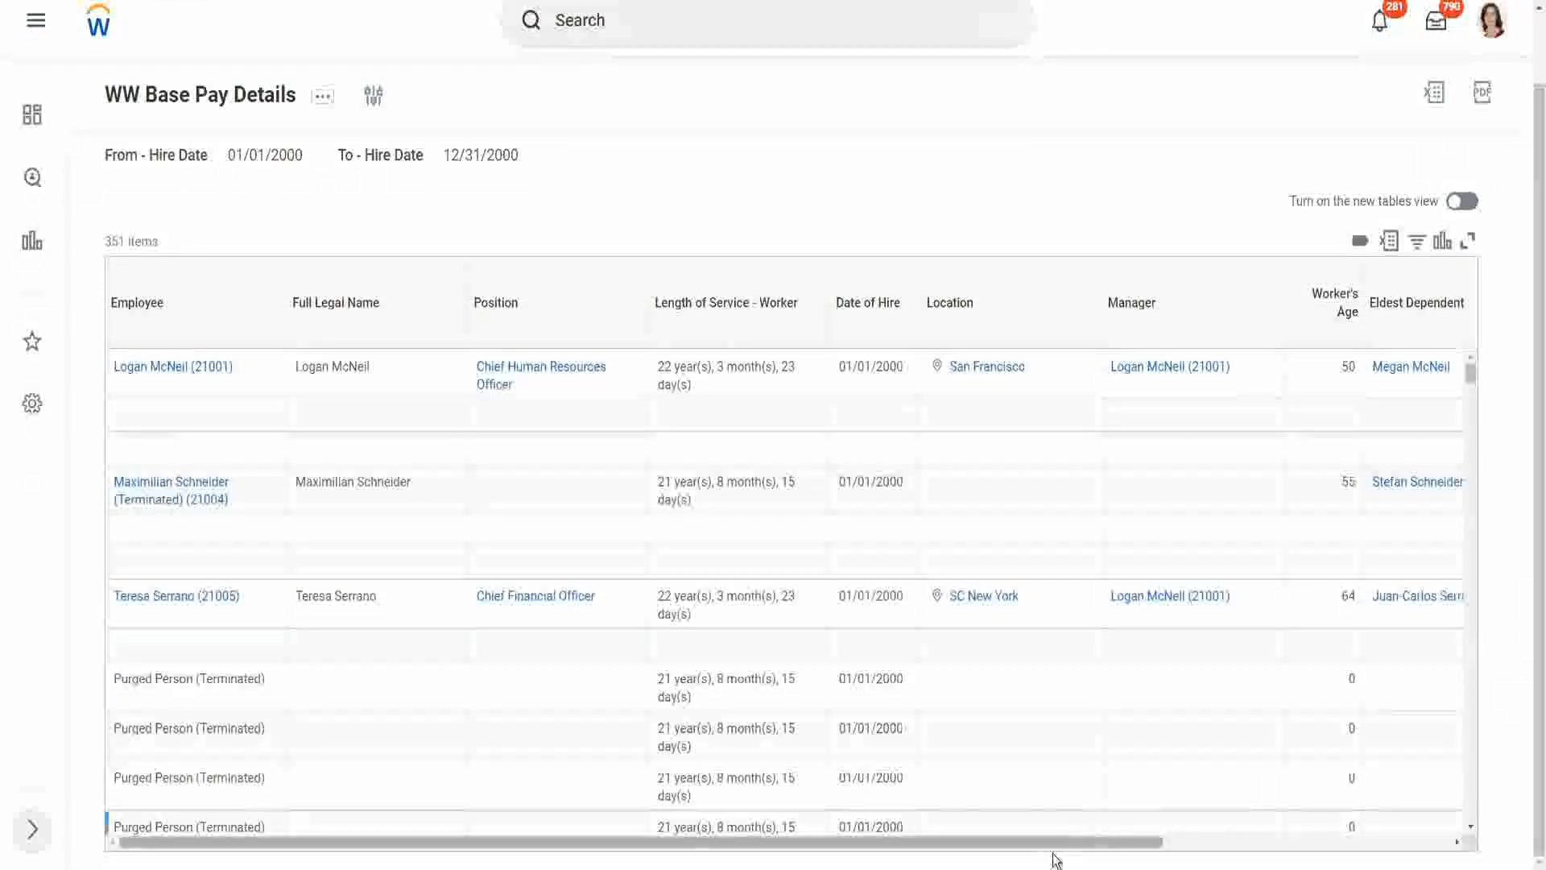
{"action": "left_click_drag", "start_coordinate": [1077, 843], "coordinate": [1444, 863]}
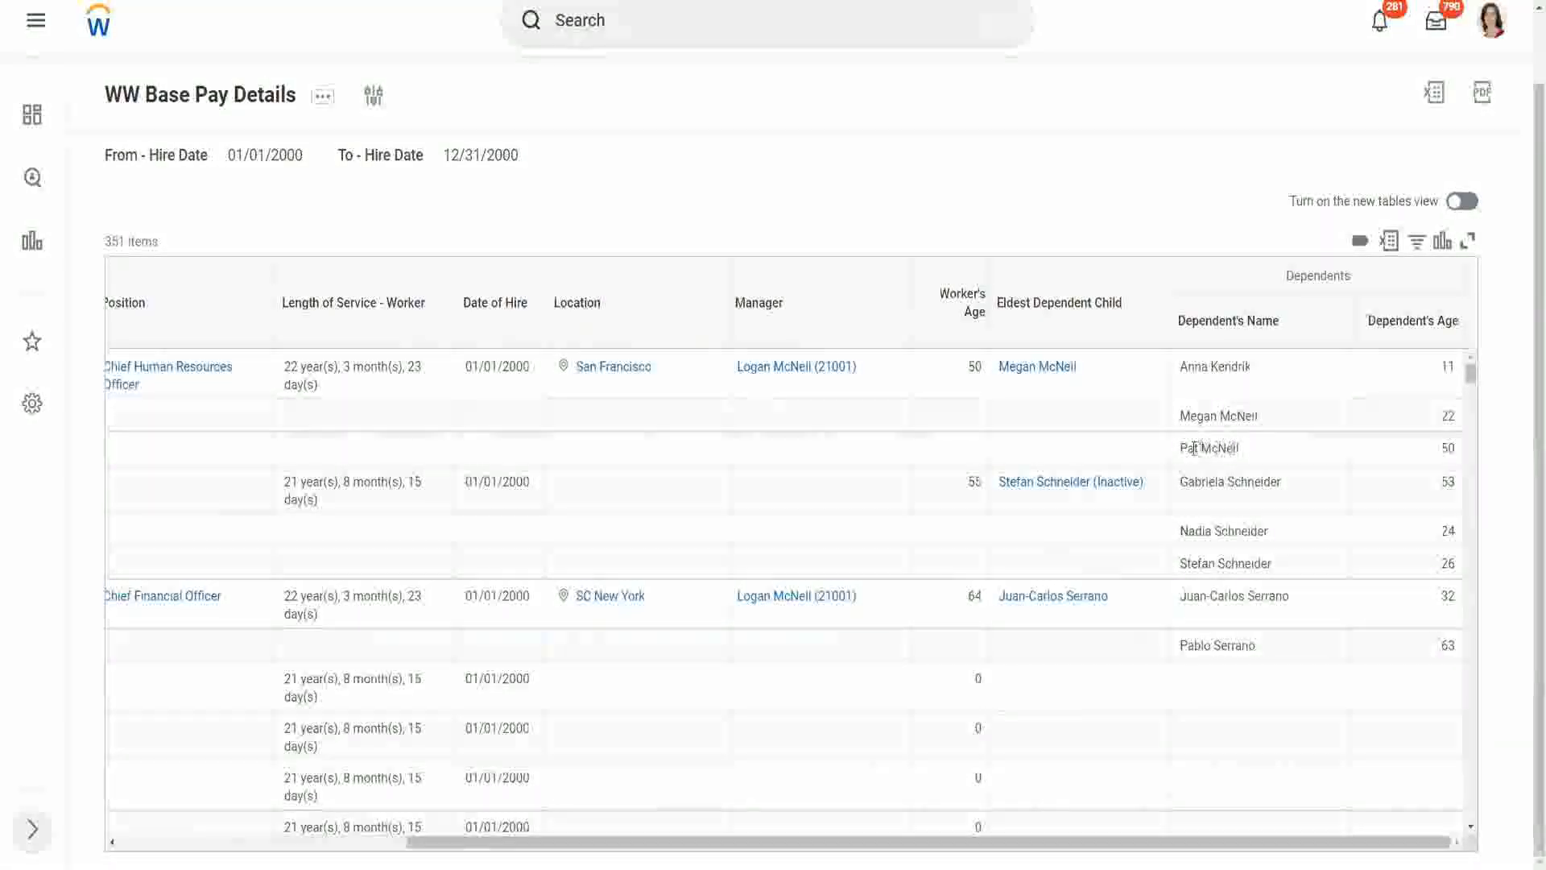
{"action": "left_click_drag", "start_coordinate": [1183, 451], "coordinate": [1251, 375]}
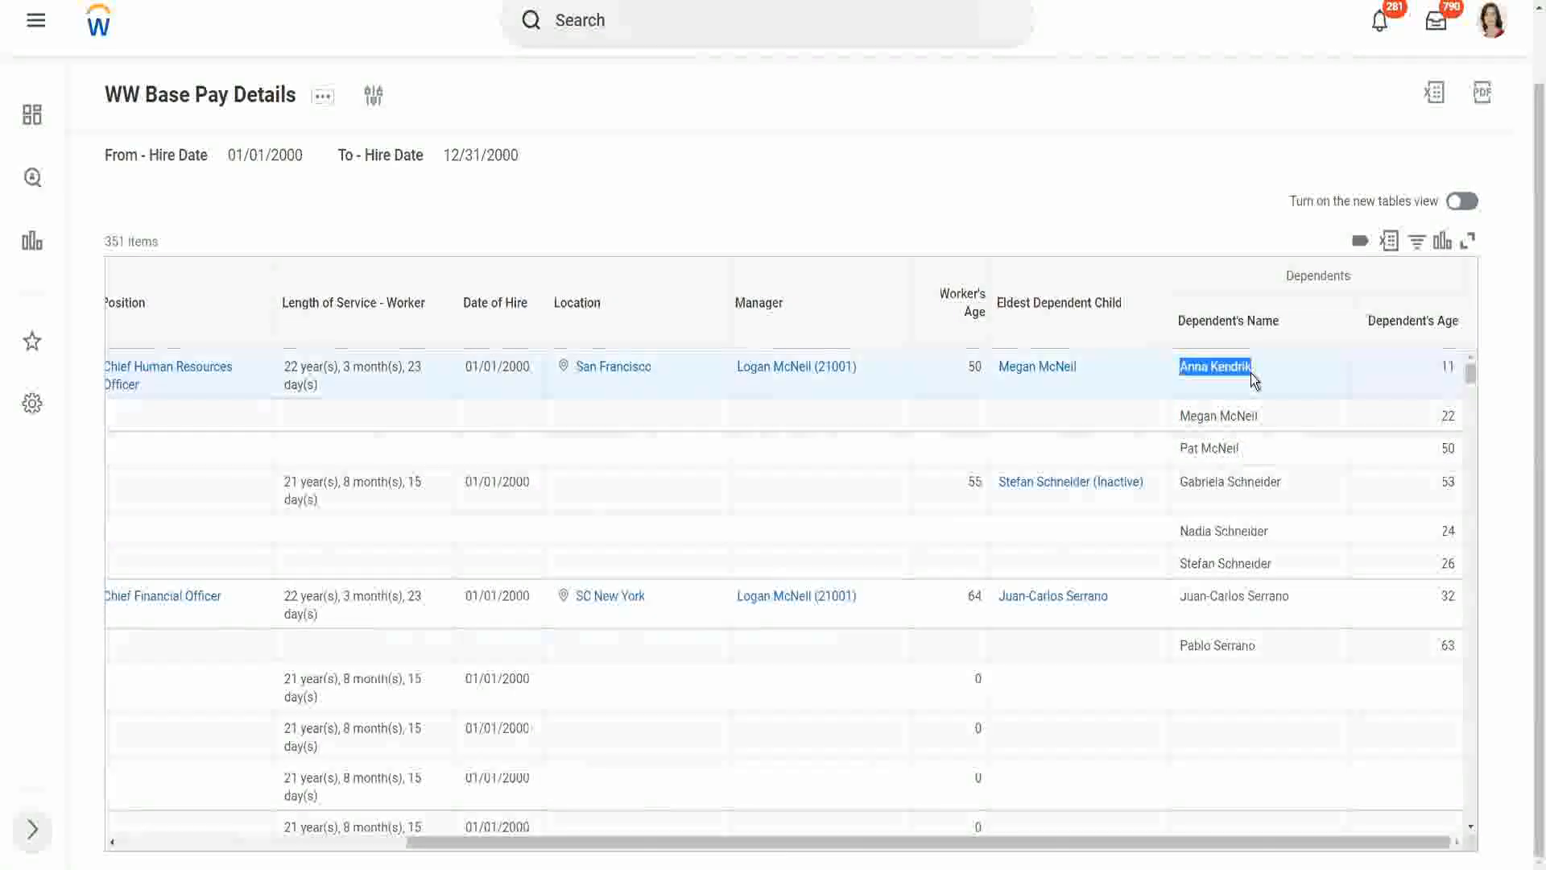
{"action": "left_click", "coordinate": [1227, 362]}
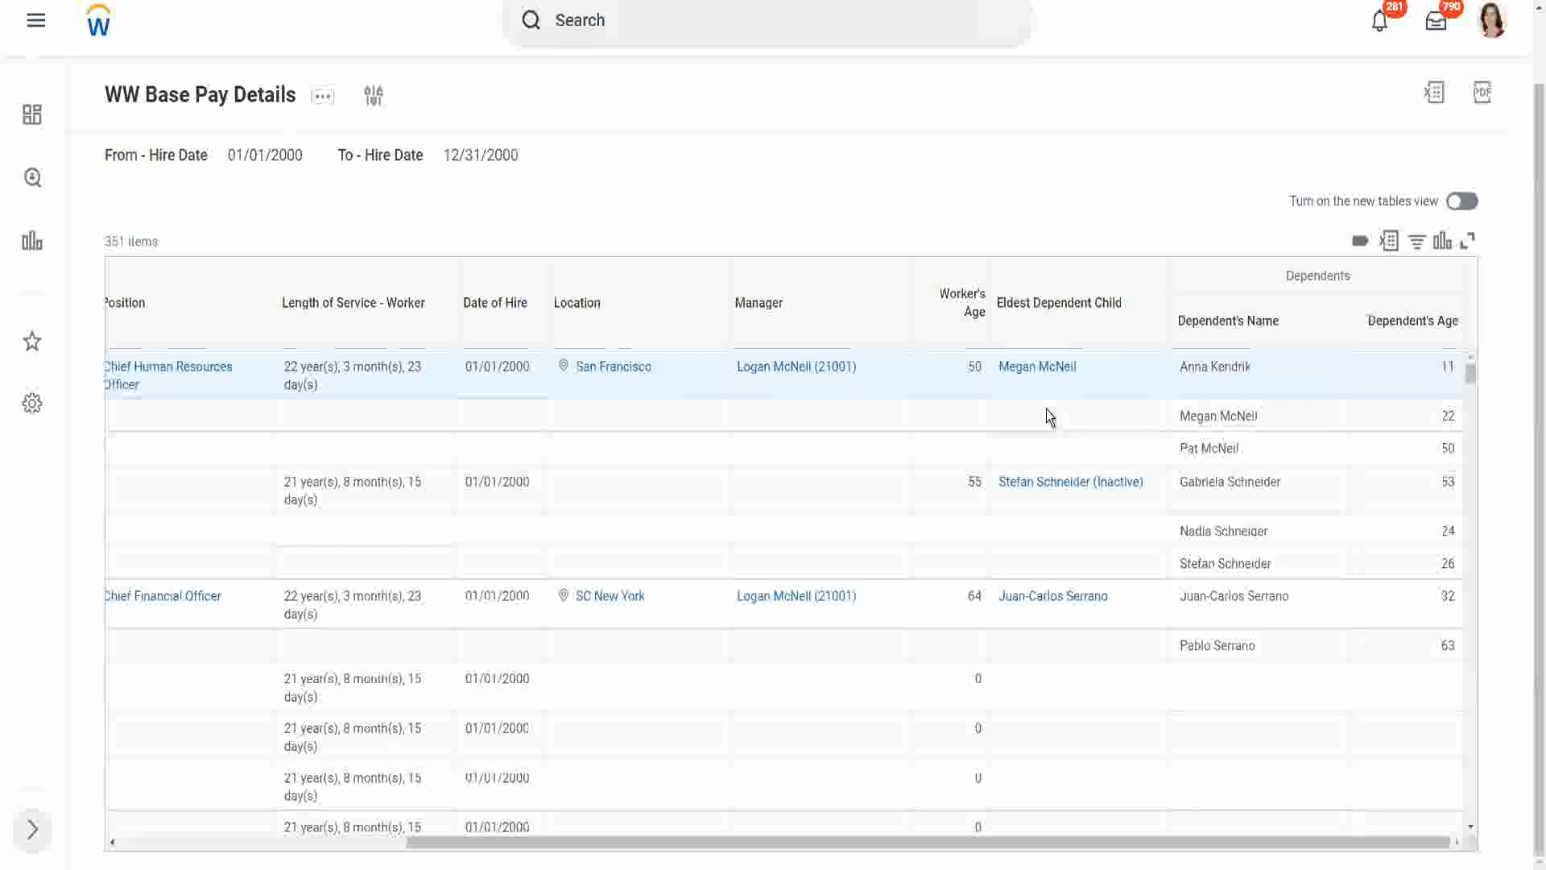
Open the first worker's eldest dependent child in a new tab and review the dependent's relationship and age details.
{"action": "right_click", "coordinate": [1036, 367]}
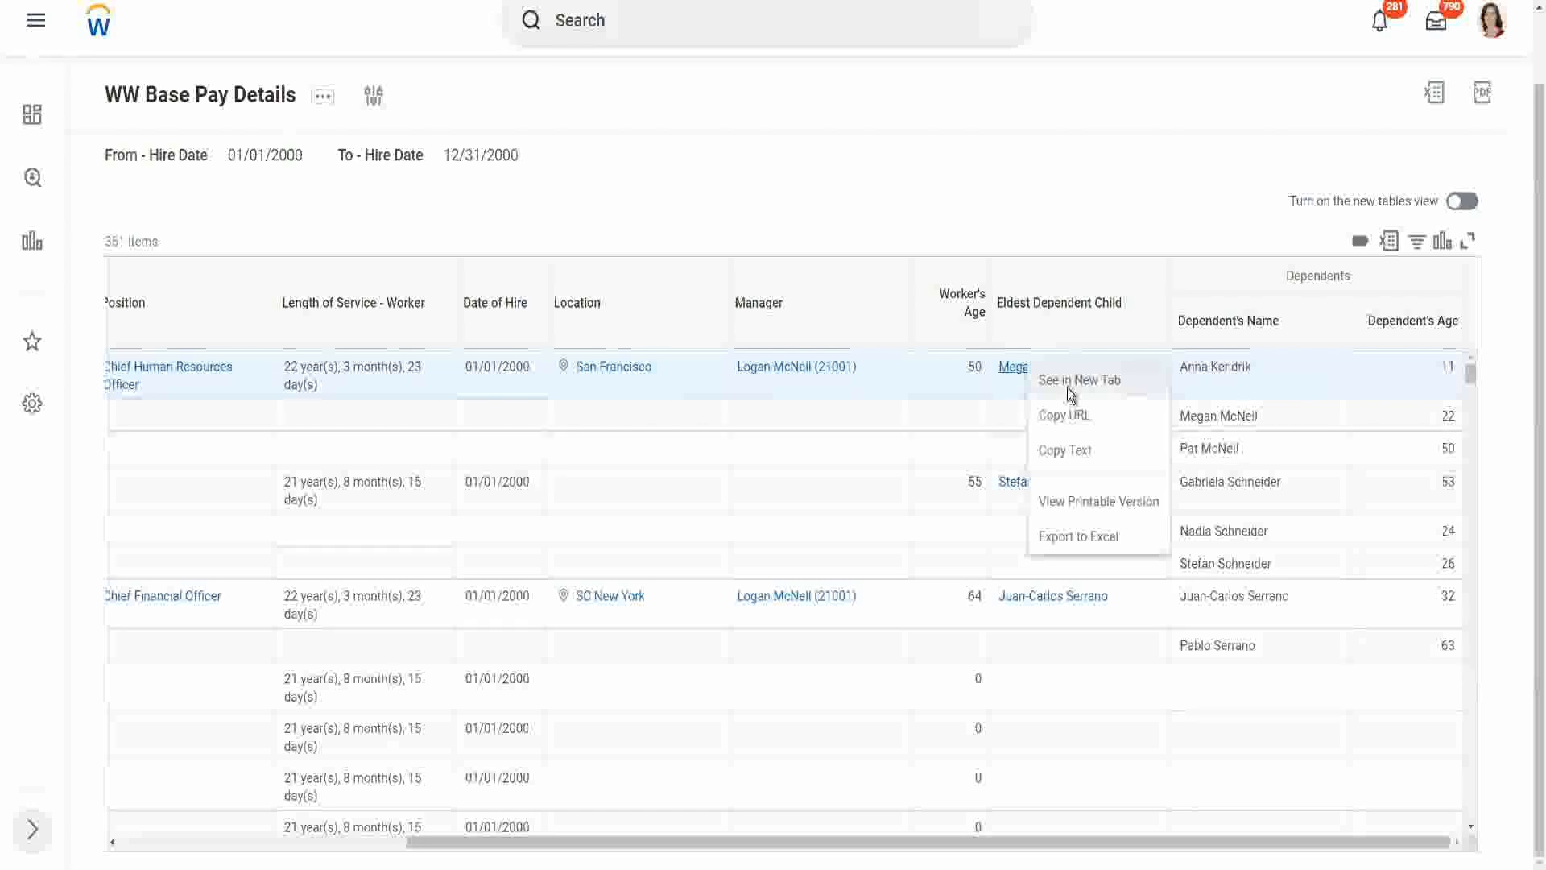
{"action": "left_click", "coordinate": [1068, 388]}
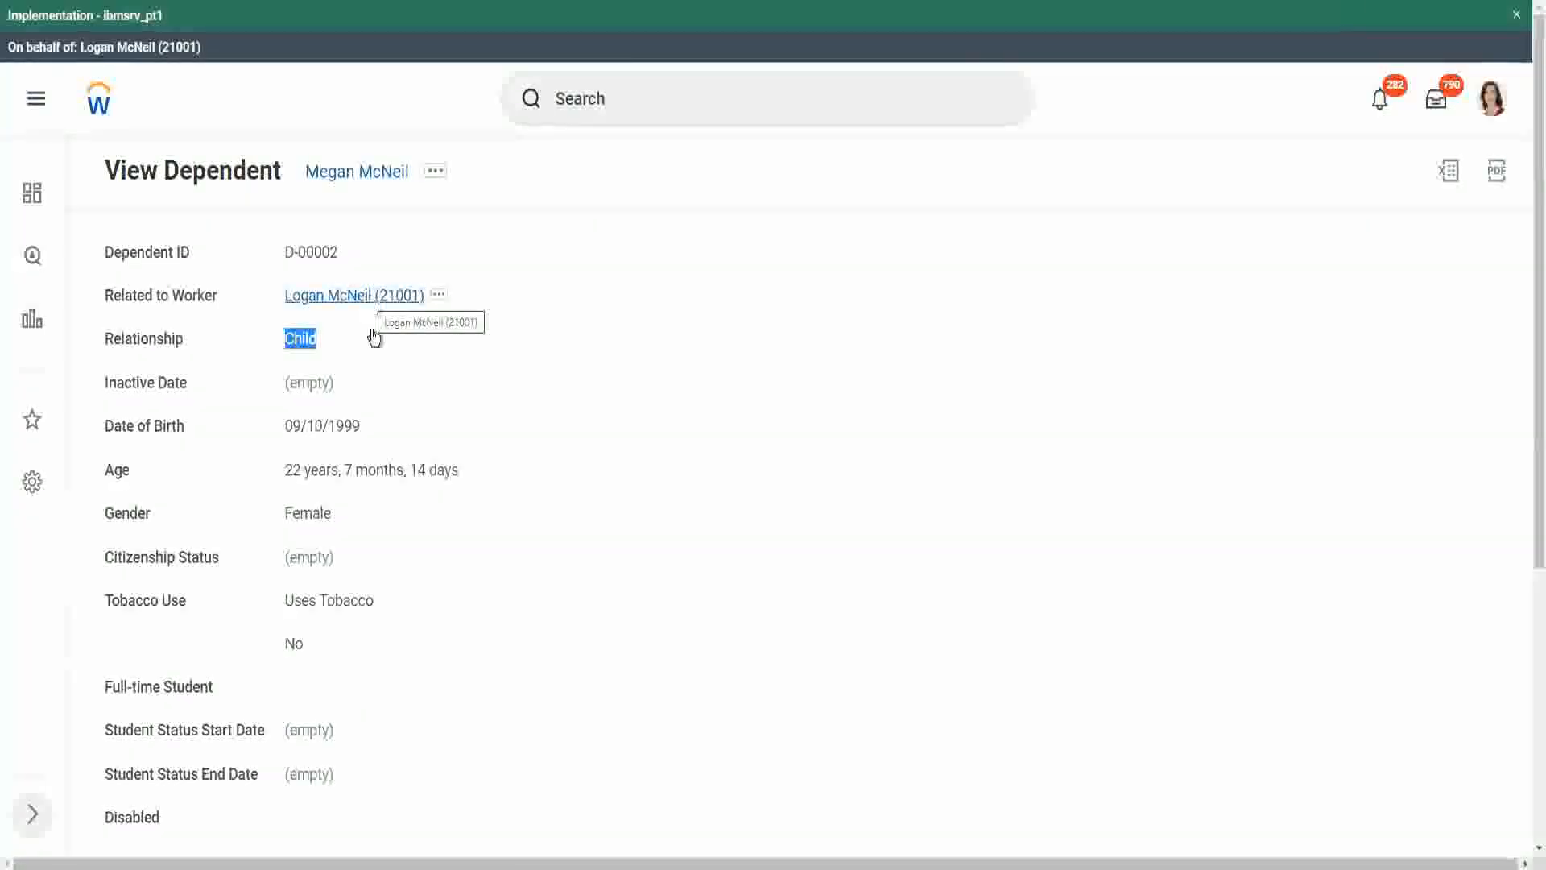
{"action": "left_click", "coordinate": [455, 465]}
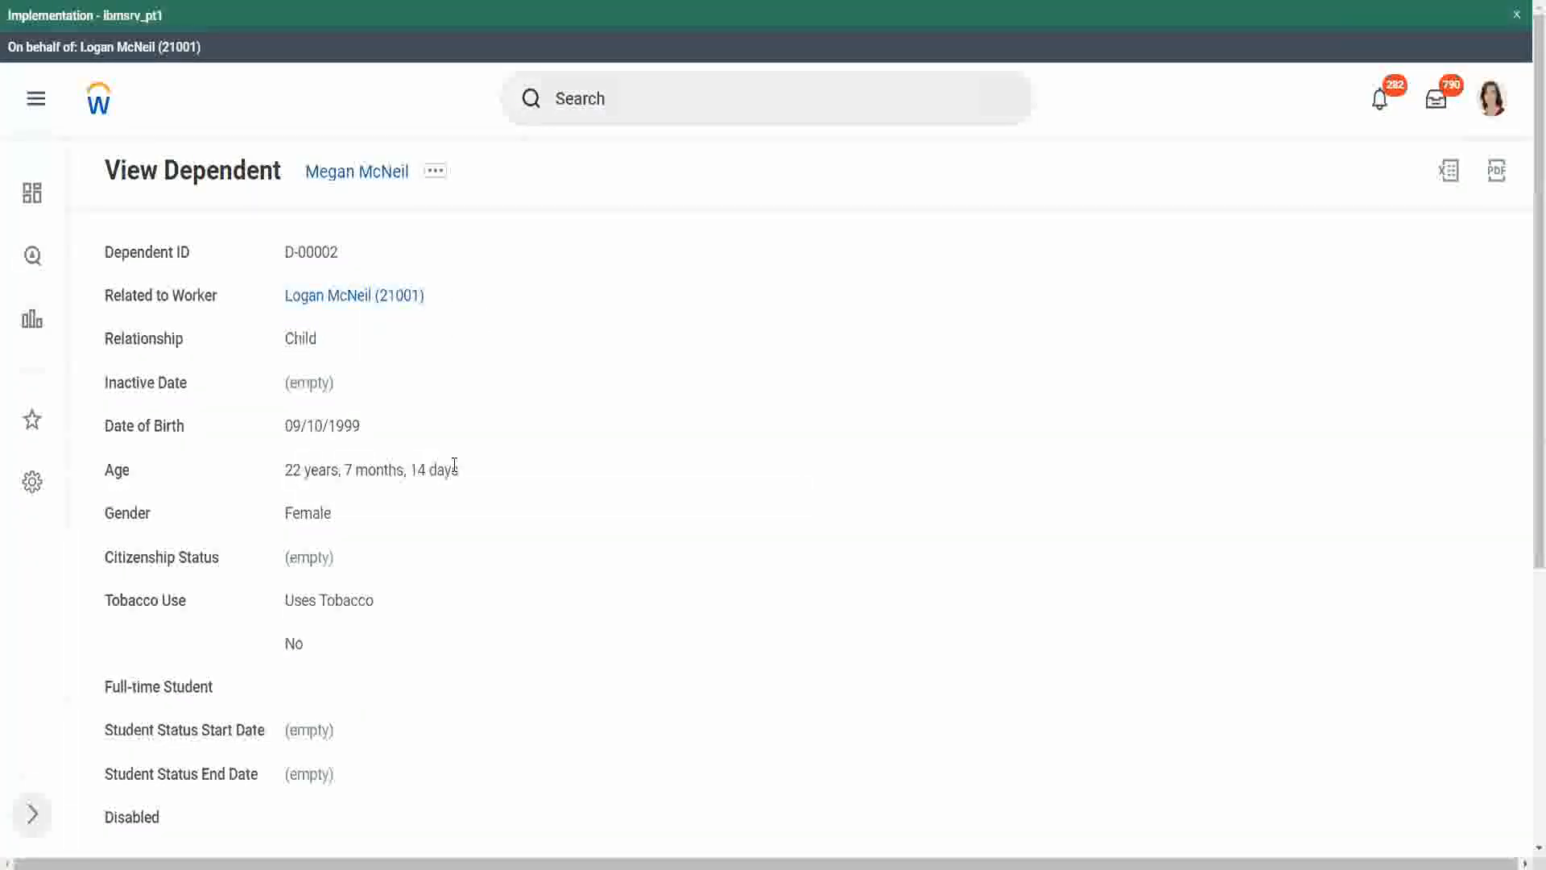
{"action": "scroll", "coordinate": [433, 526], "scroll_direction": "down", "scroll_amount": 3}
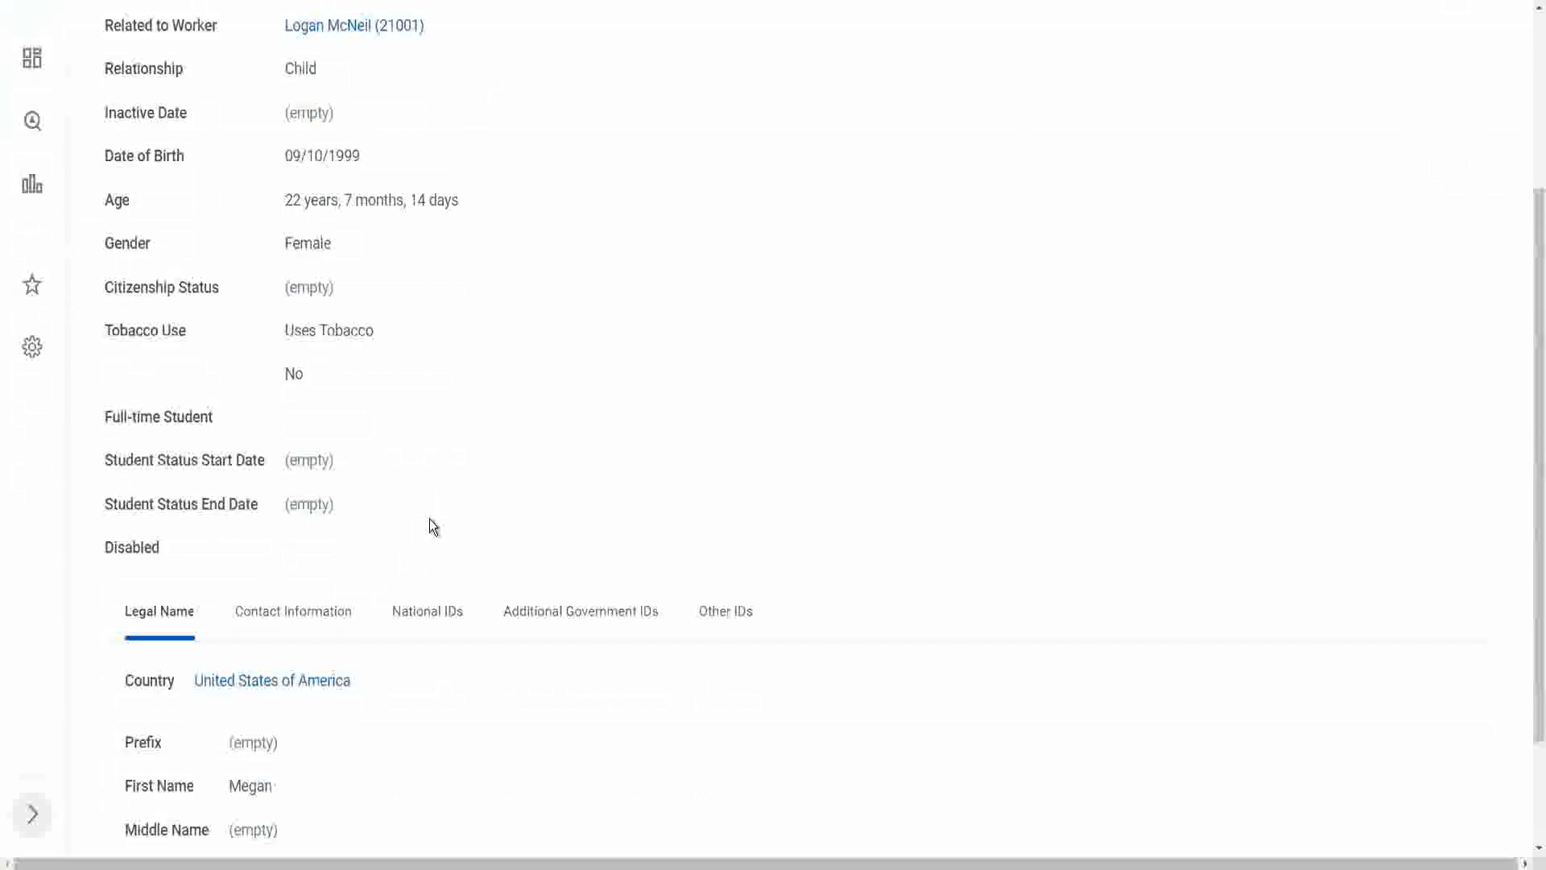
{"action": "scroll", "coordinate": [431, 525], "scroll_direction": "down", "scroll_amount": 2}
{"action": "scroll", "coordinate": [439, 213], "scroll_direction": "up", "scroll_amount": 5}
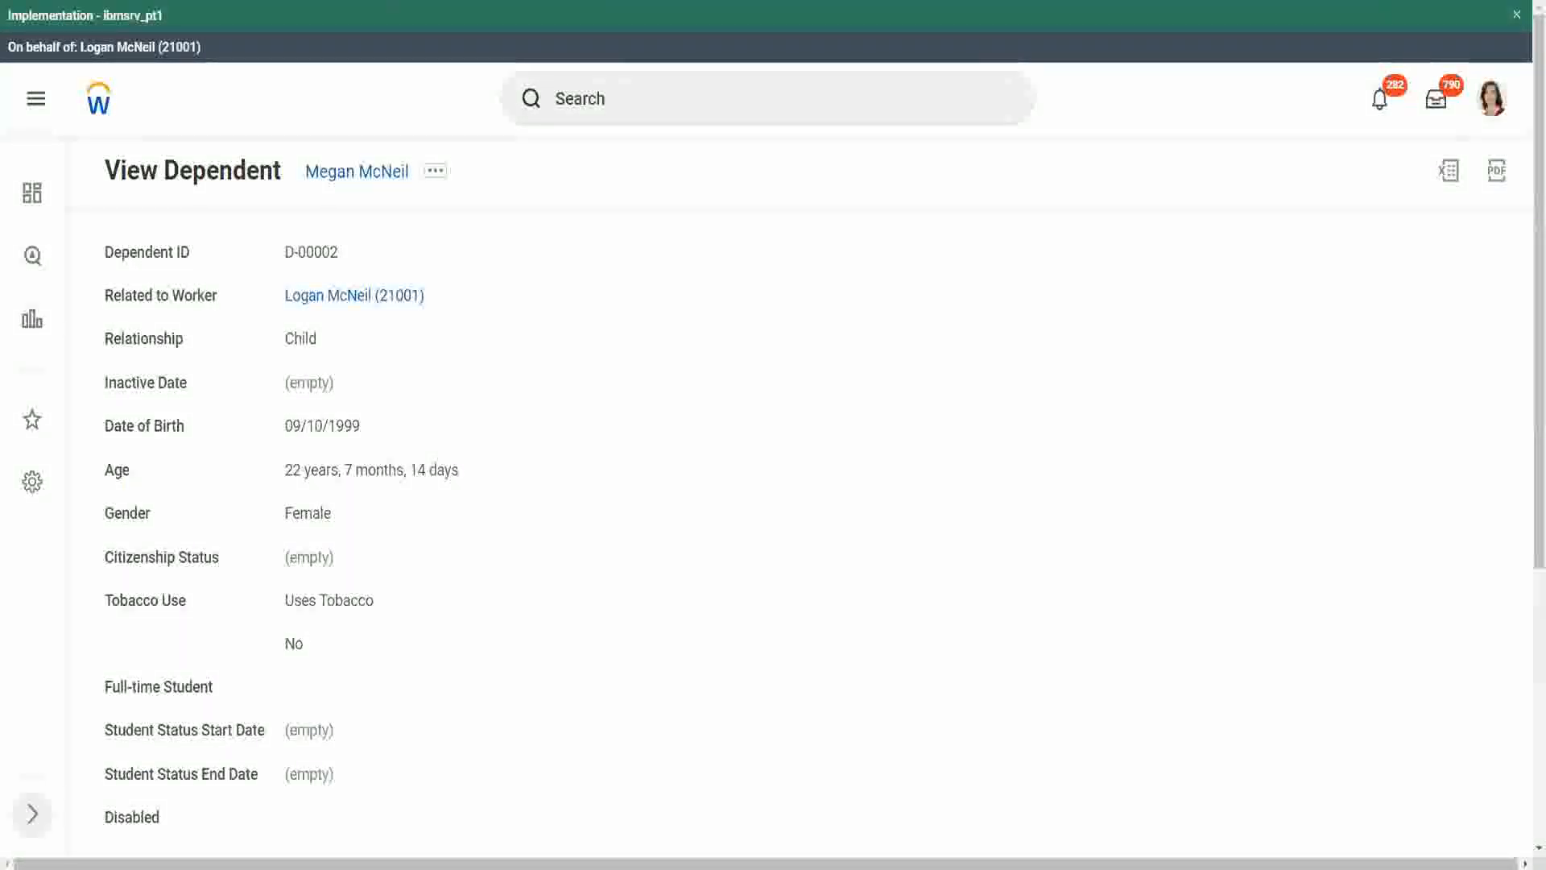
Return to the report results and check the second worker's dependents and the remaining rows against the Eldest Dependent Child column.
{"action": "left_click", "coordinate": [435, 2]}
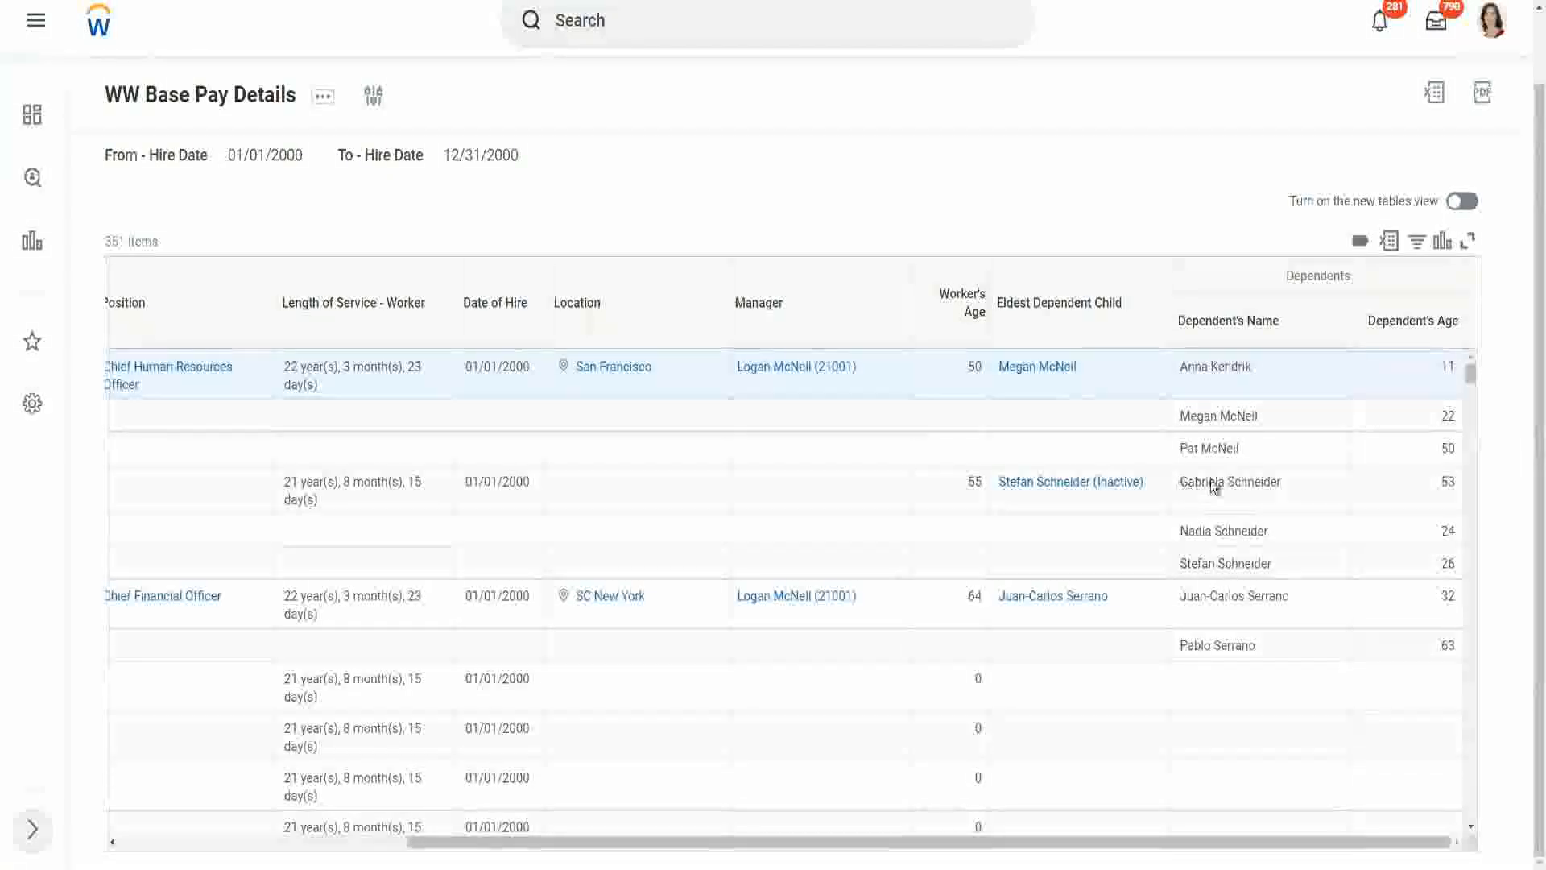
{"action": "left_click_drag", "start_coordinate": [1181, 483], "coordinate": [1282, 483]}
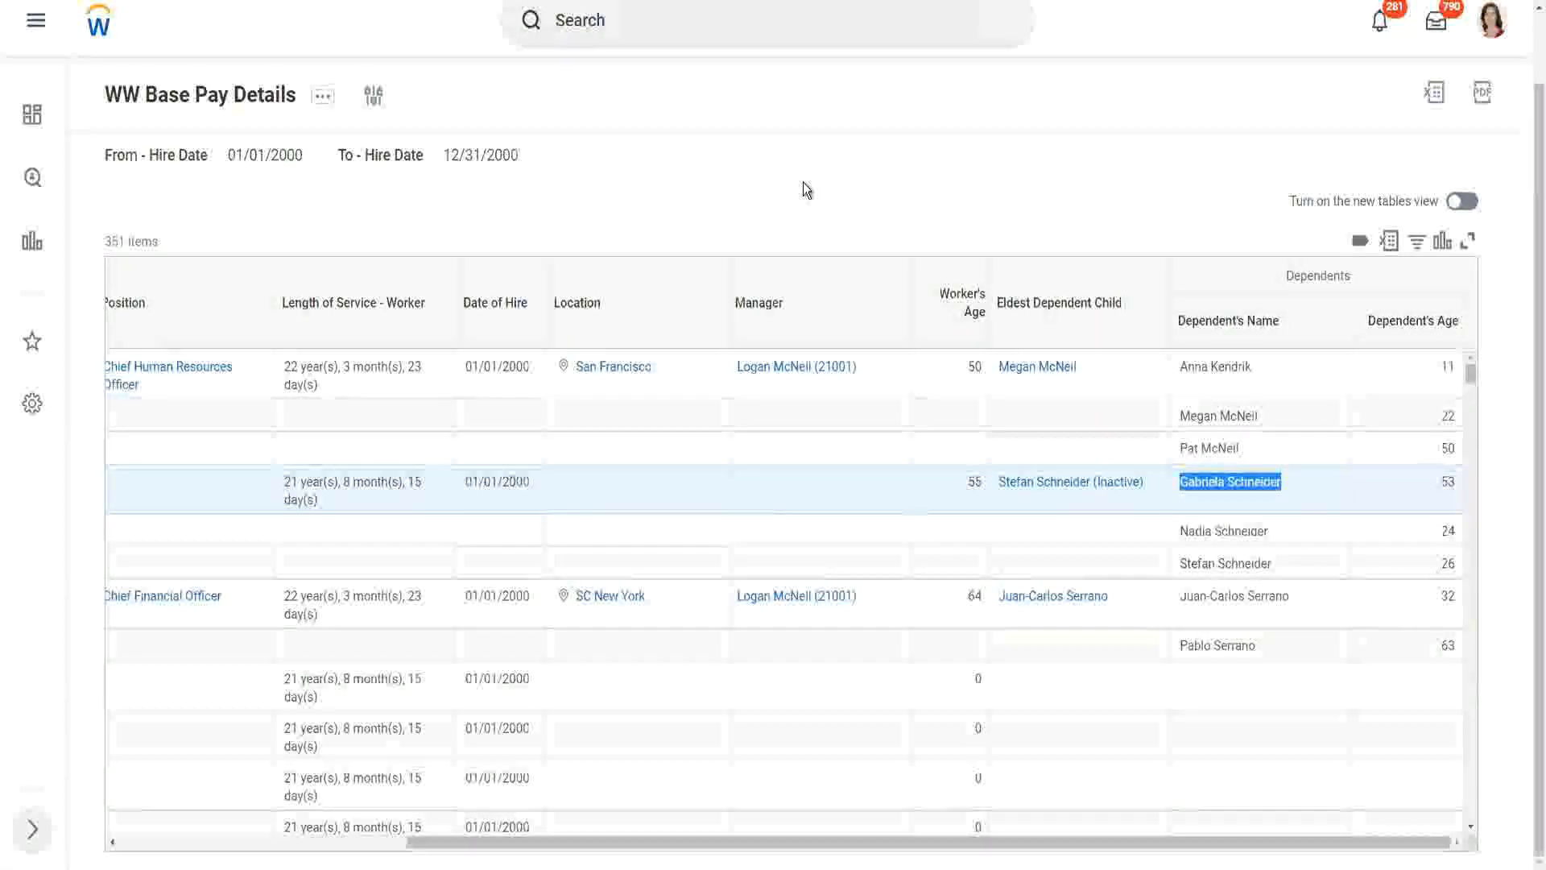
{"action": "left_click", "coordinate": [779, 199]}
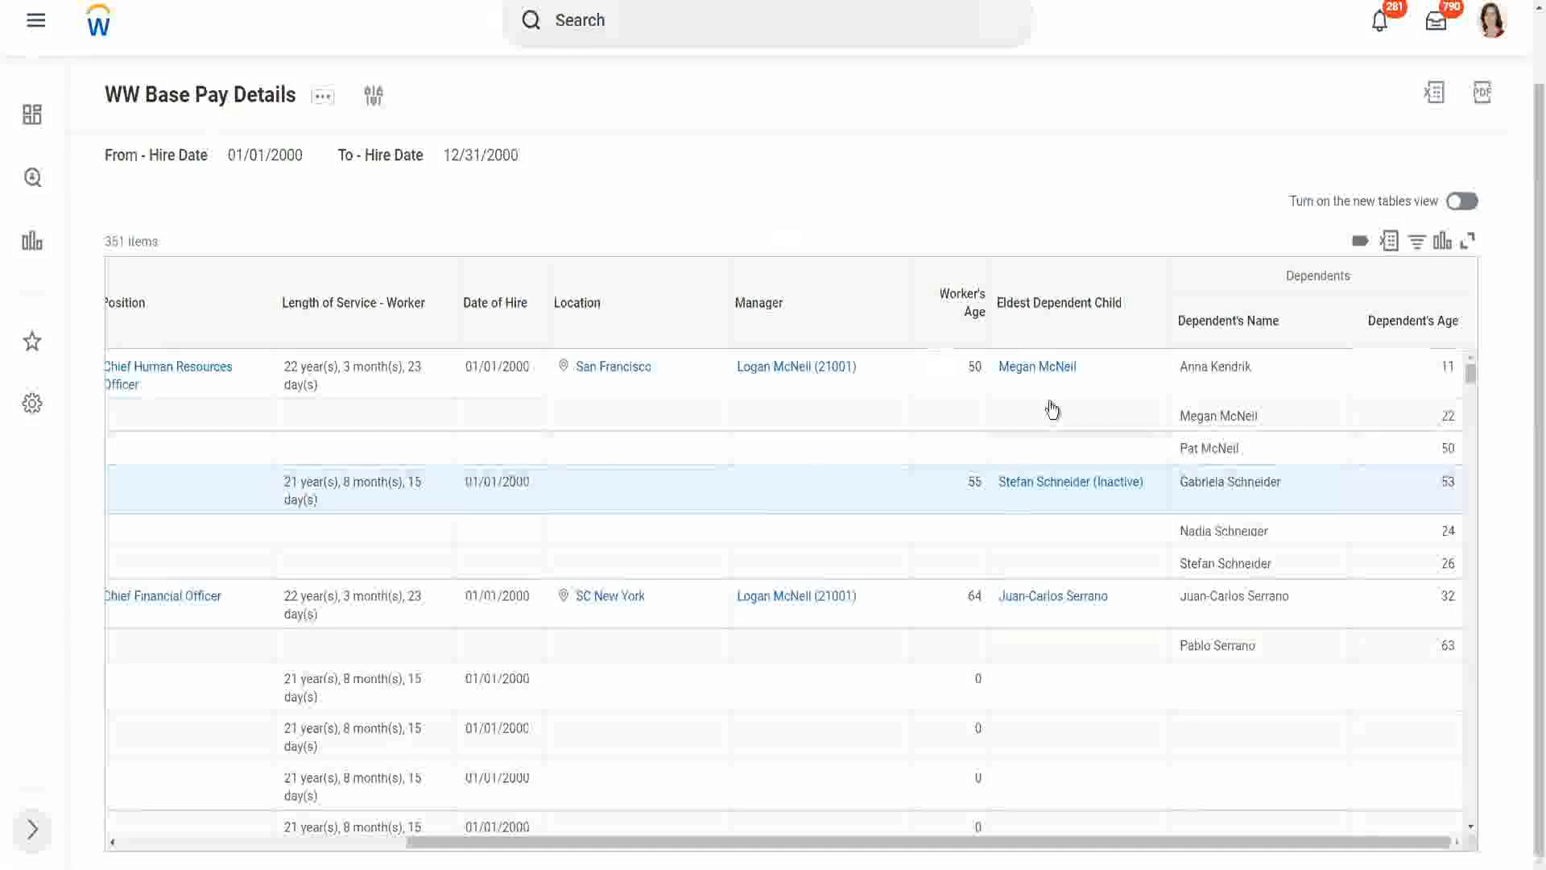
{"action": "scroll", "coordinate": [1232, 575], "scroll_direction": "down", "scroll_amount": 2}
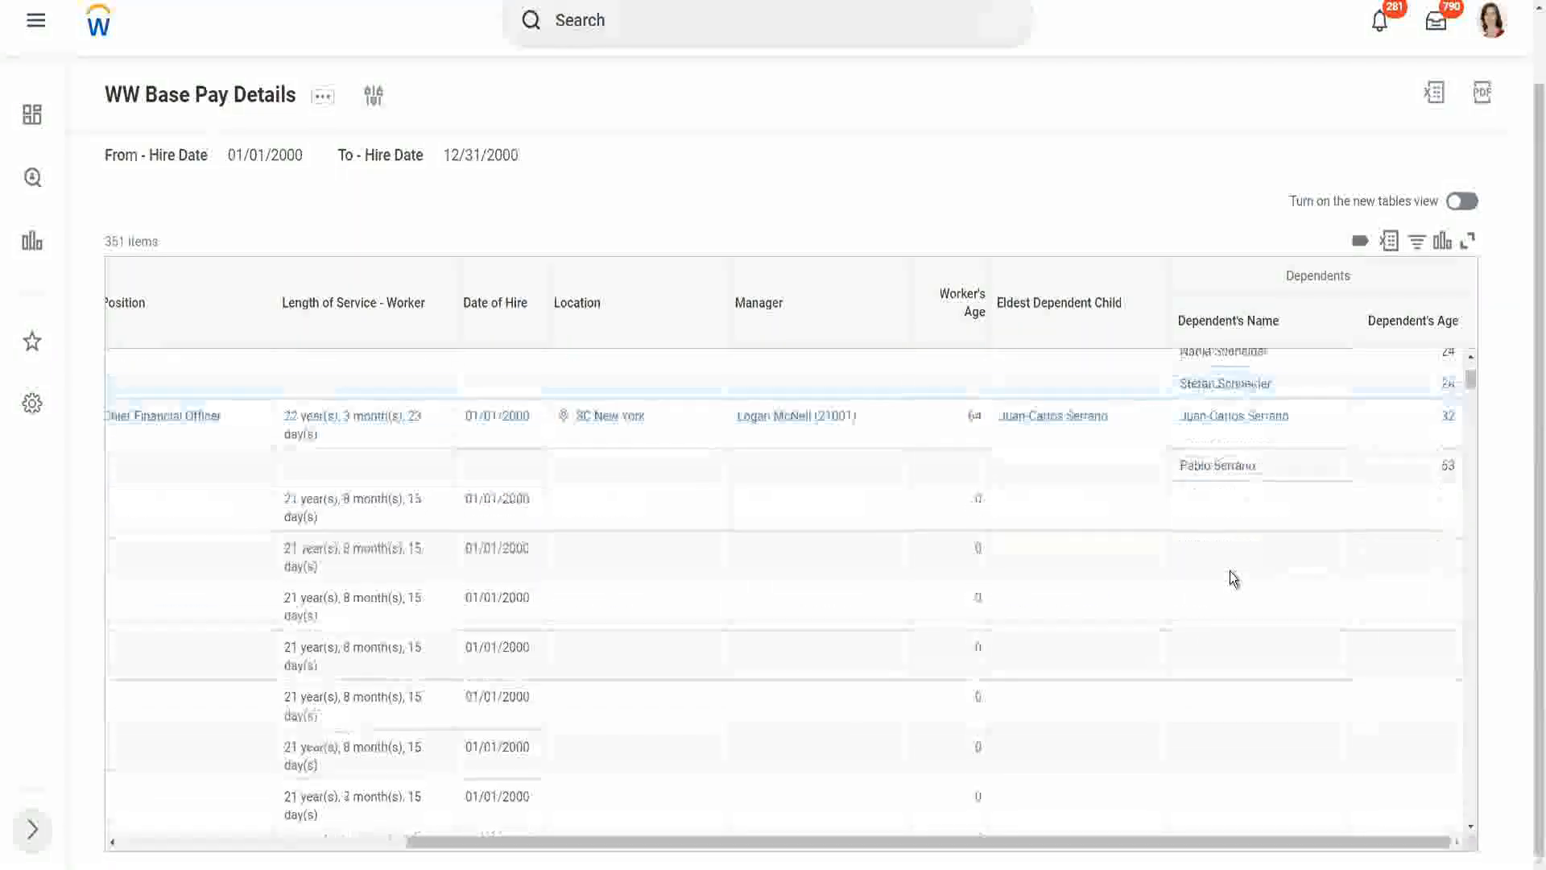
{"action": "scroll", "coordinate": [1229, 572], "scroll_direction": "up", "scroll_amount": 2}
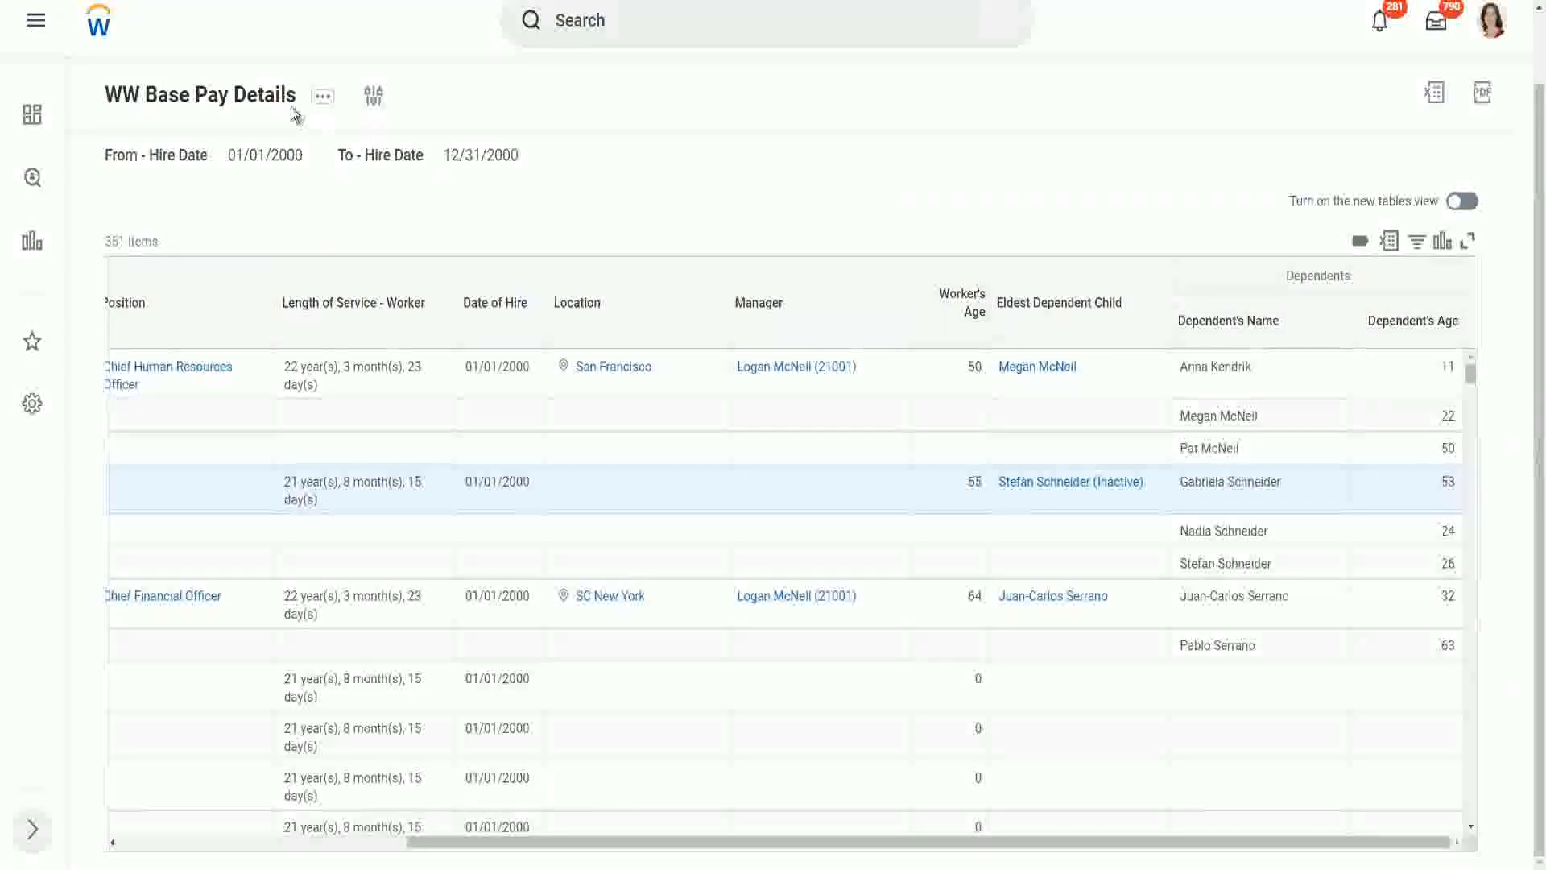
Open the WW Base Pay Details report definition from the results and start editing the custom report.
{"action": "left_click", "coordinate": [238, 100]}
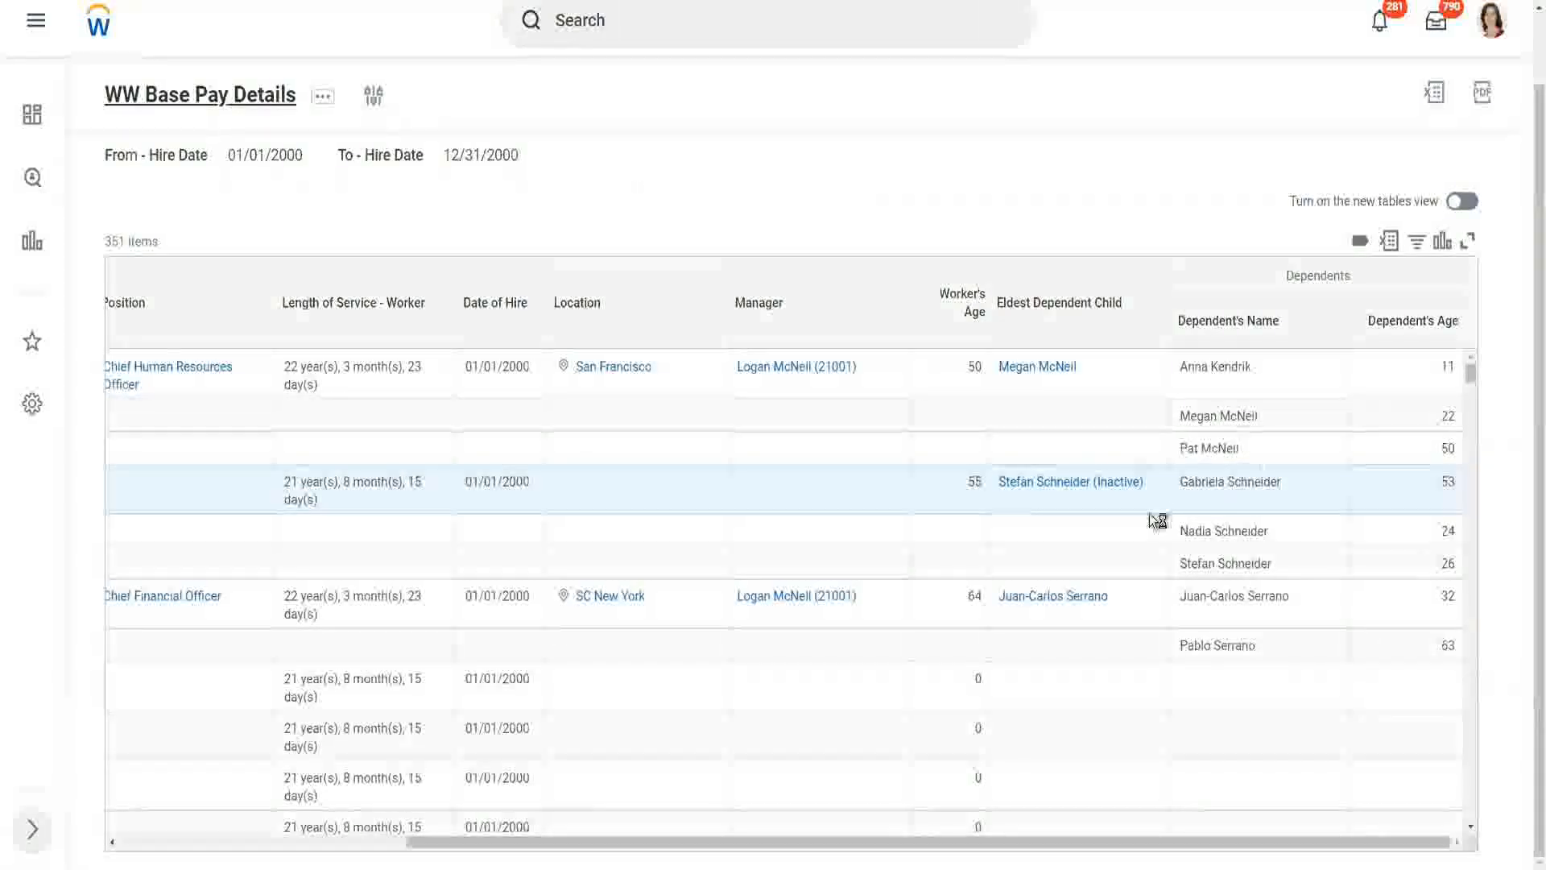
{"action": "scroll", "coordinate": [1157, 576], "scroll_direction": "down", "scroll_amount": 3}
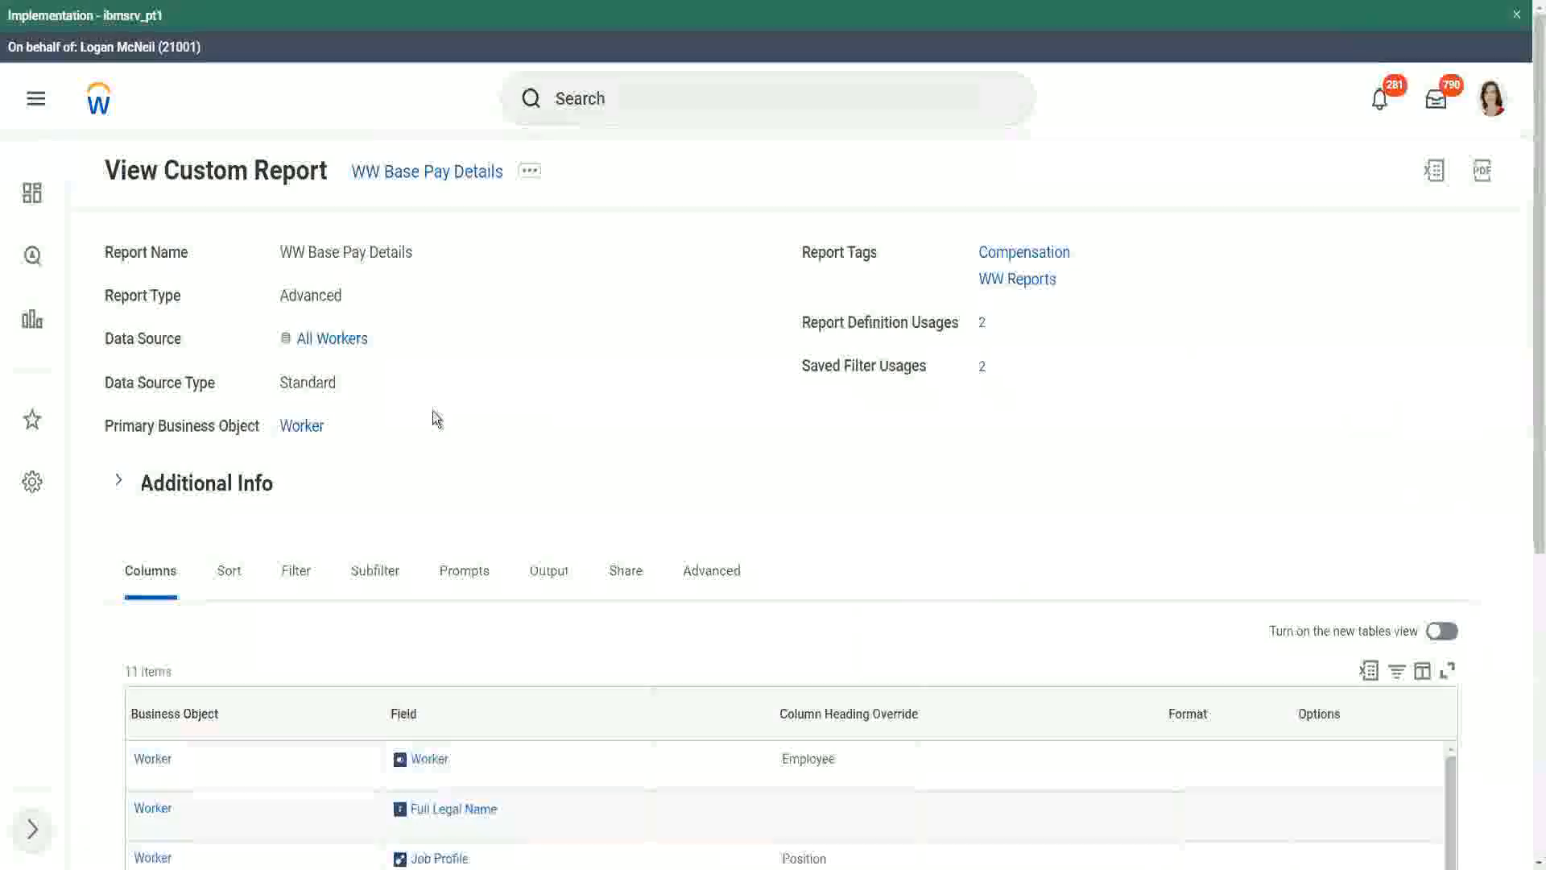
{"action": "left_click", "coordinate": [532, 173]}
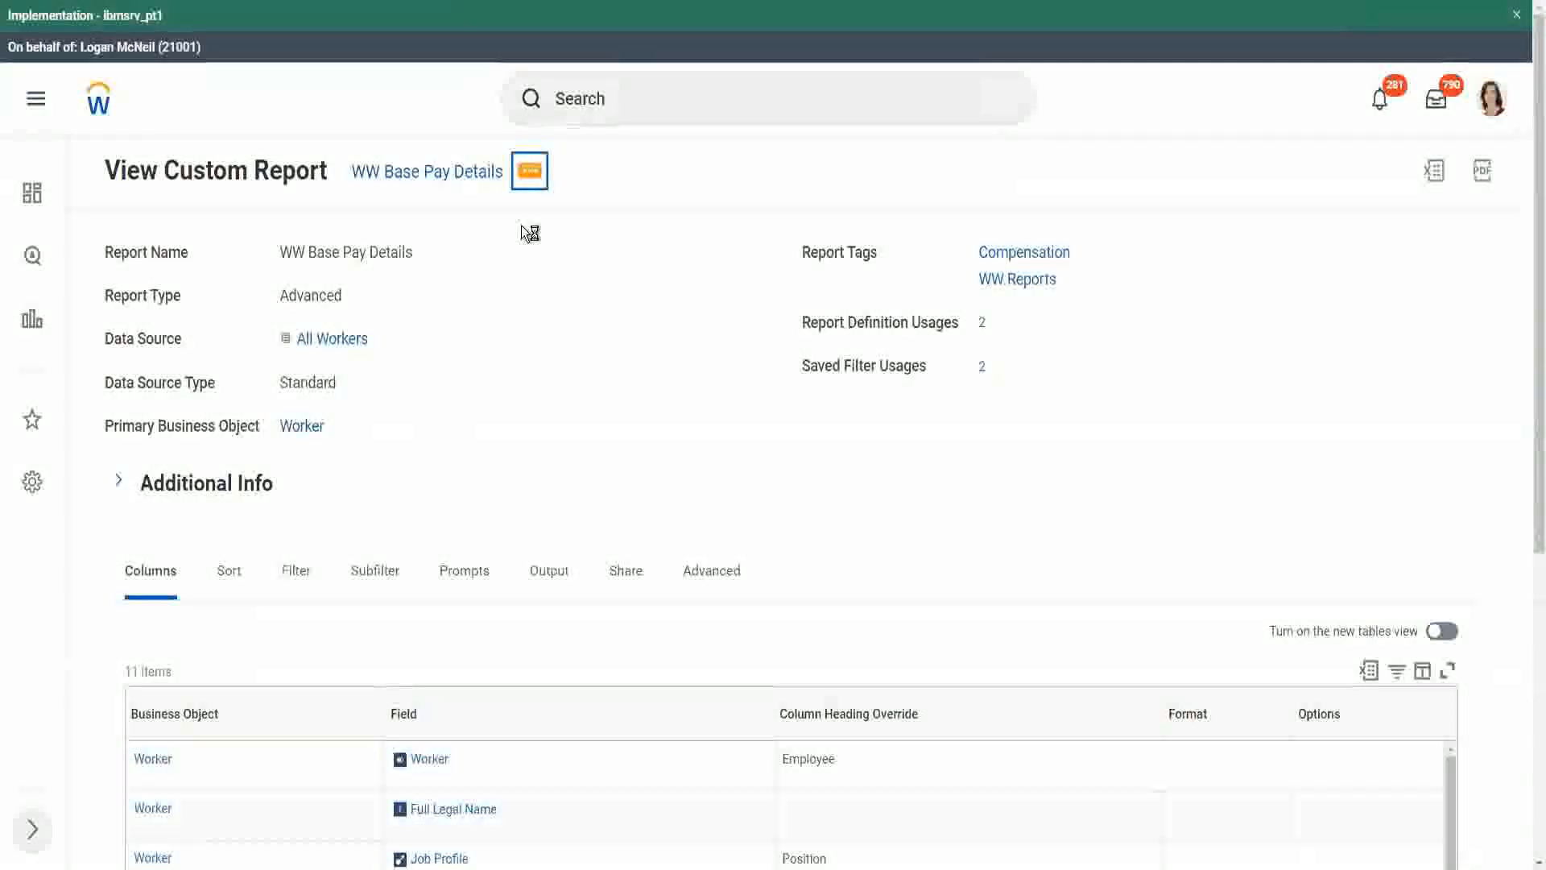
{"action": "mouse_move", "coordinate": [616, 263]}
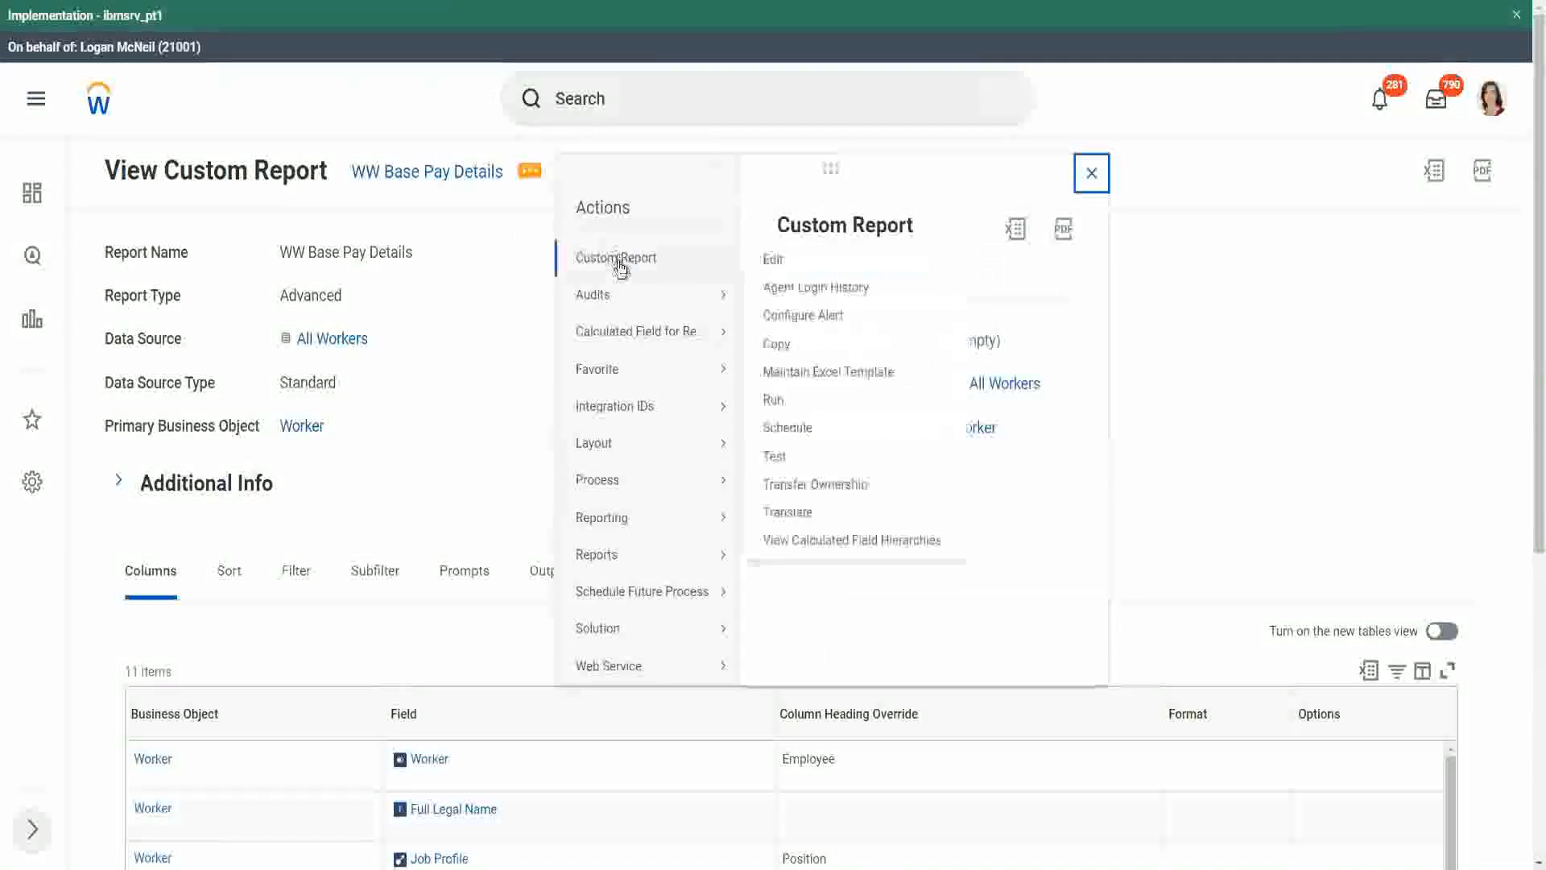
{"action": "left_click", "coordinate": [775, 261]}
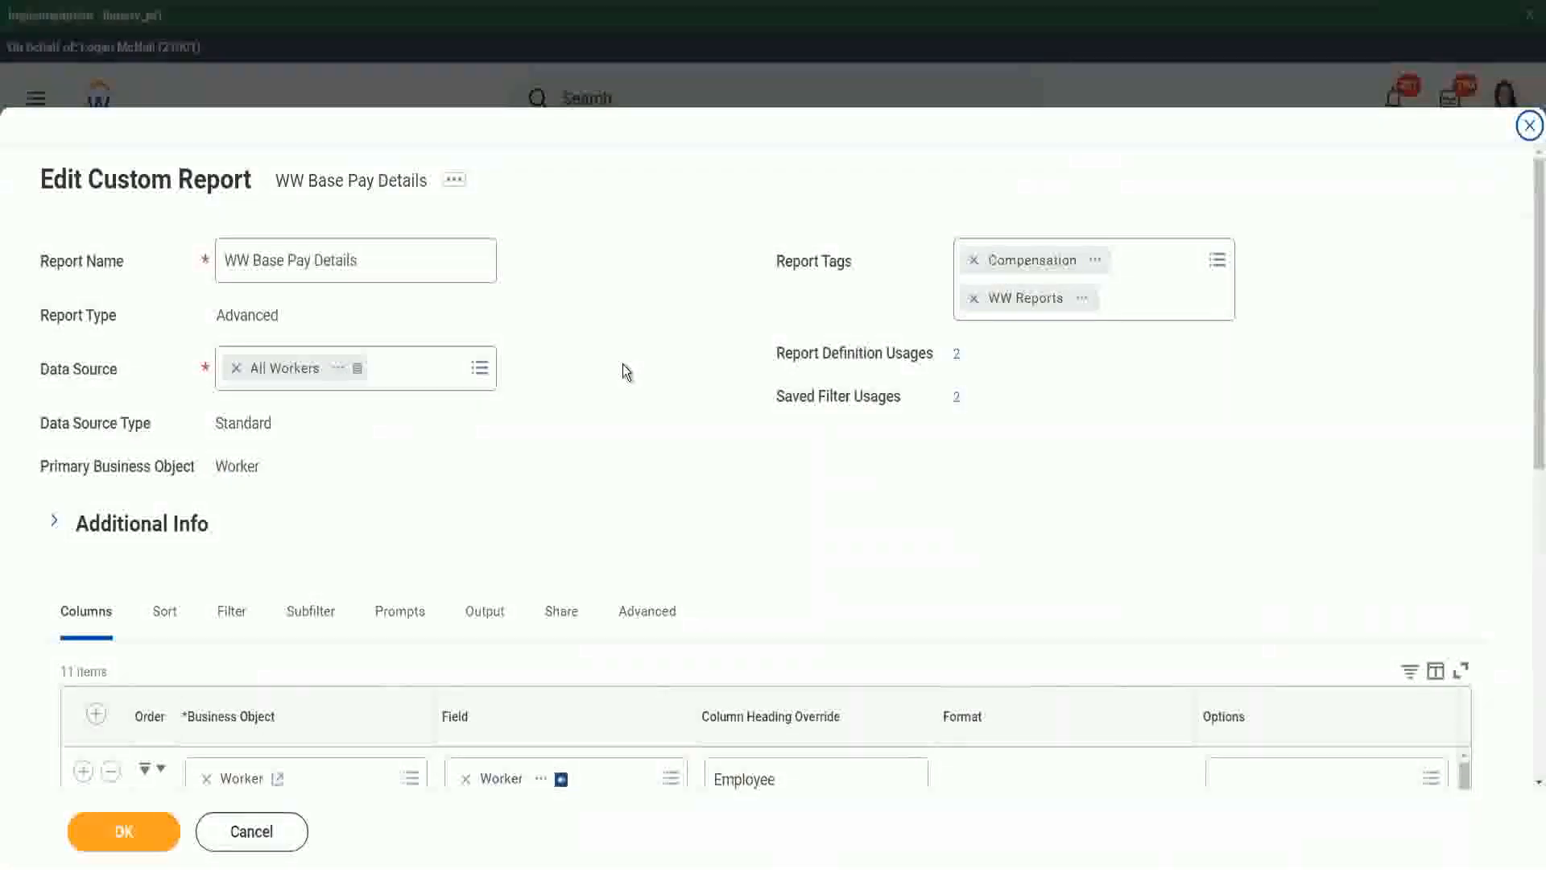
Review the report's column fields and heading overrides down to the Dependents rows.
{"action": "scroll", "coordinate": [622, 364], "scroll_direction": "down", "scroll_amount": 3}
{"action": "scroll", "coordinate": [626, 372], "scroll_direction": "down", "scroll_amount": 1}
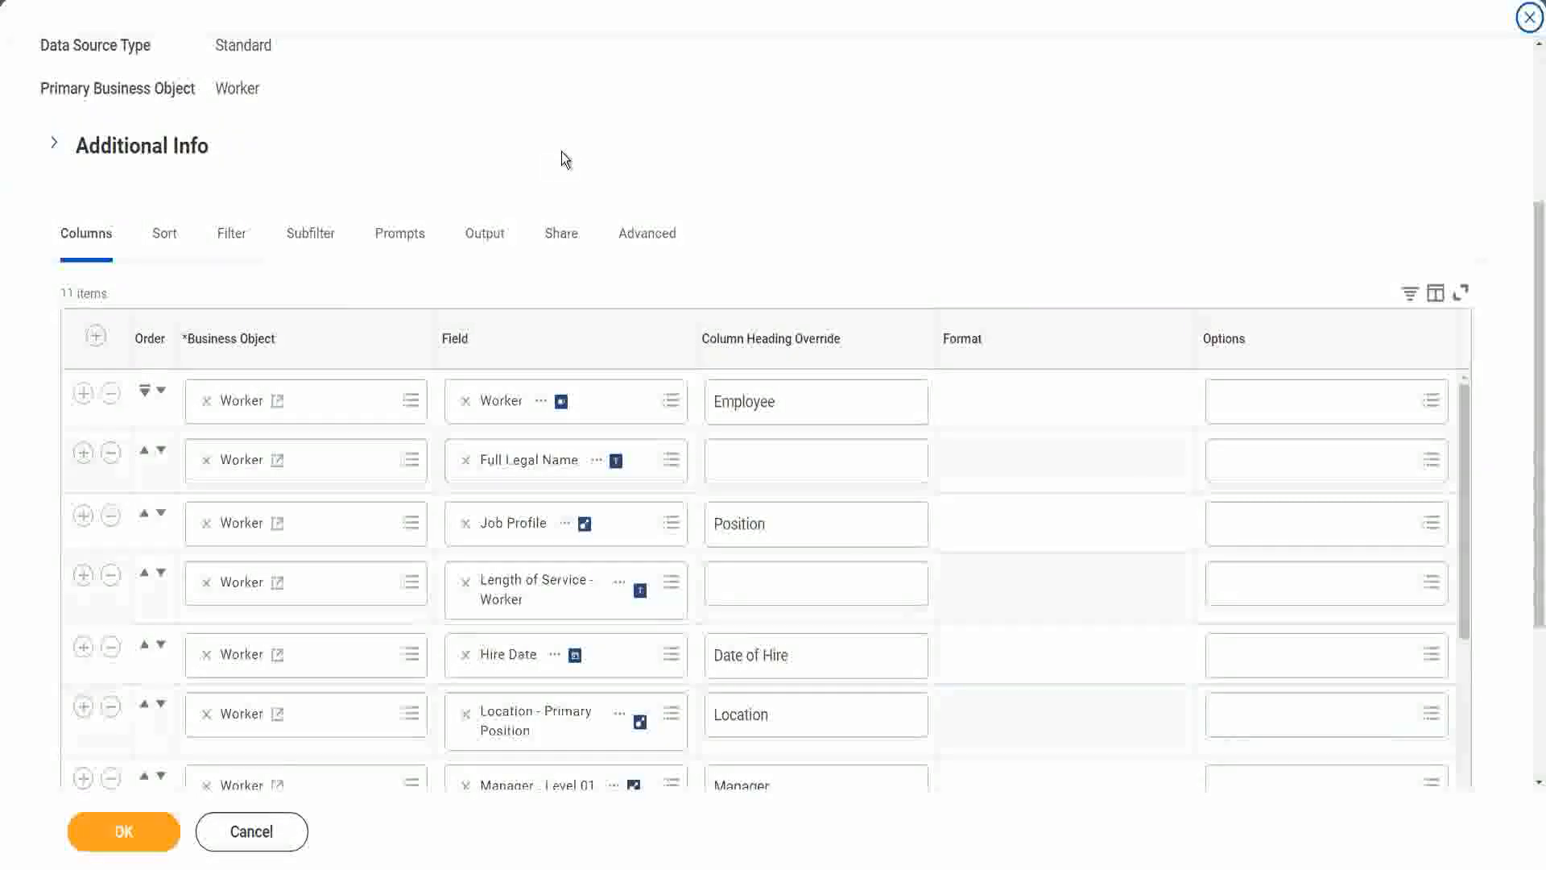
{"action": "scroll", "coordinate": [563, 152], "scroll_direction": "down", "scroll_amount": 3}
{"action": "scroll", "coordinate": [741, 361], "scroll_direction": "down", "scroll_amount": 2}
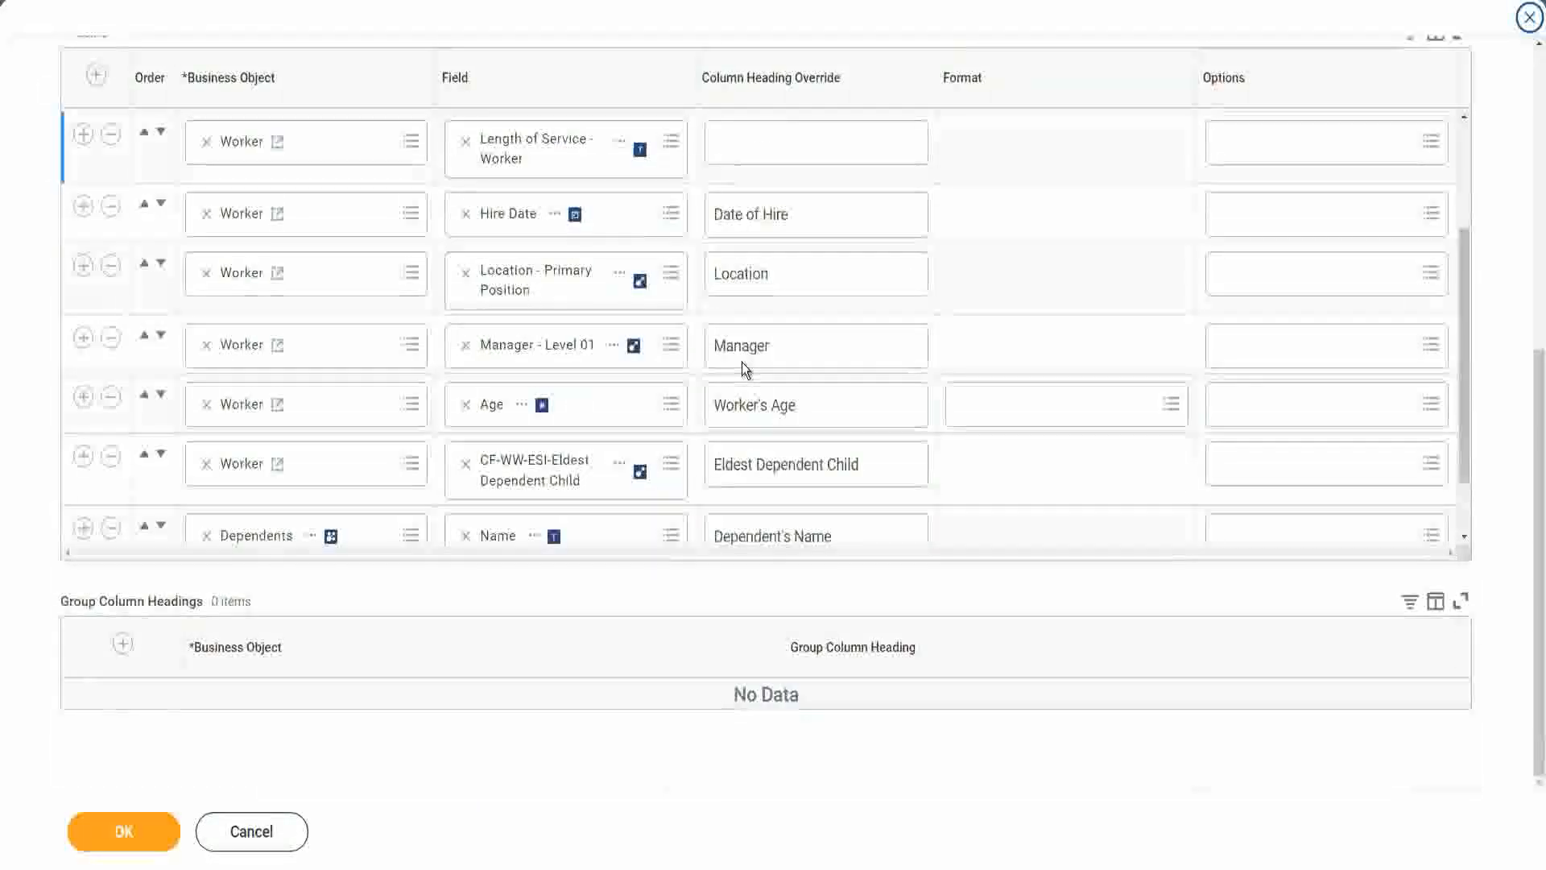
{"action": "scroll", "coordinate": [741, 361], "scroll_direction": "down", "scroll_amount": 1}
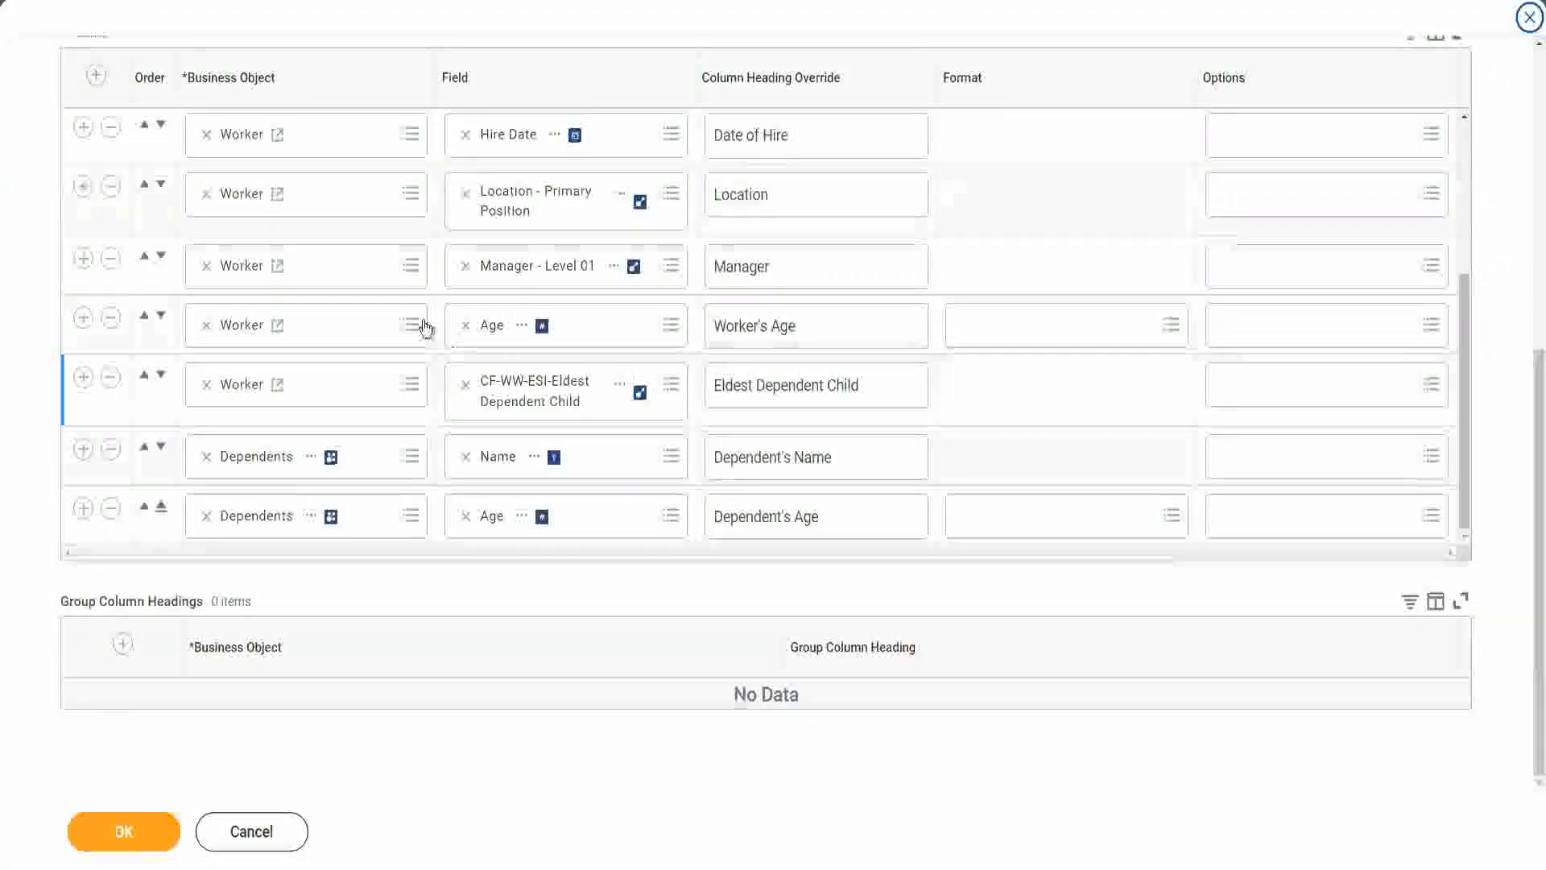
{"action": "scroll", "coordinate": [411, 290], "scroll_direction": "up", "scroll_amount": 4}
{"action": "scroll", "coordinate": [379, 185], "scroll_direction": "up", "scroll_amount": 3}
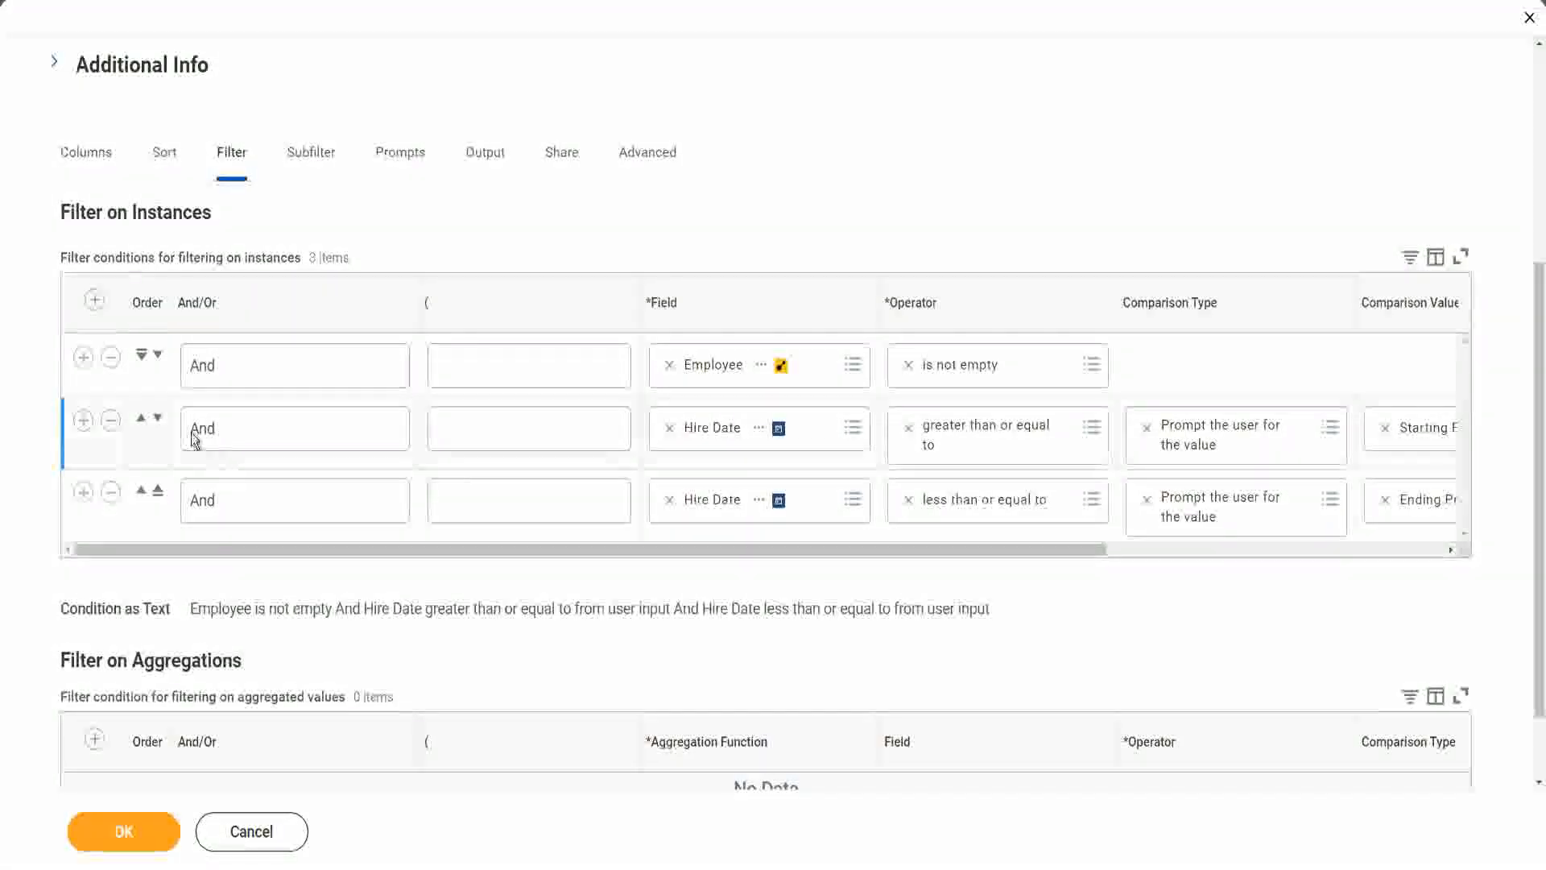
Add an And instance filter after the Employee condition requiring CF-WW-ESI-Eldest Dependent Child is not empty, and save the report.
{"action": "left_click", "coordinate": [83, 358]}
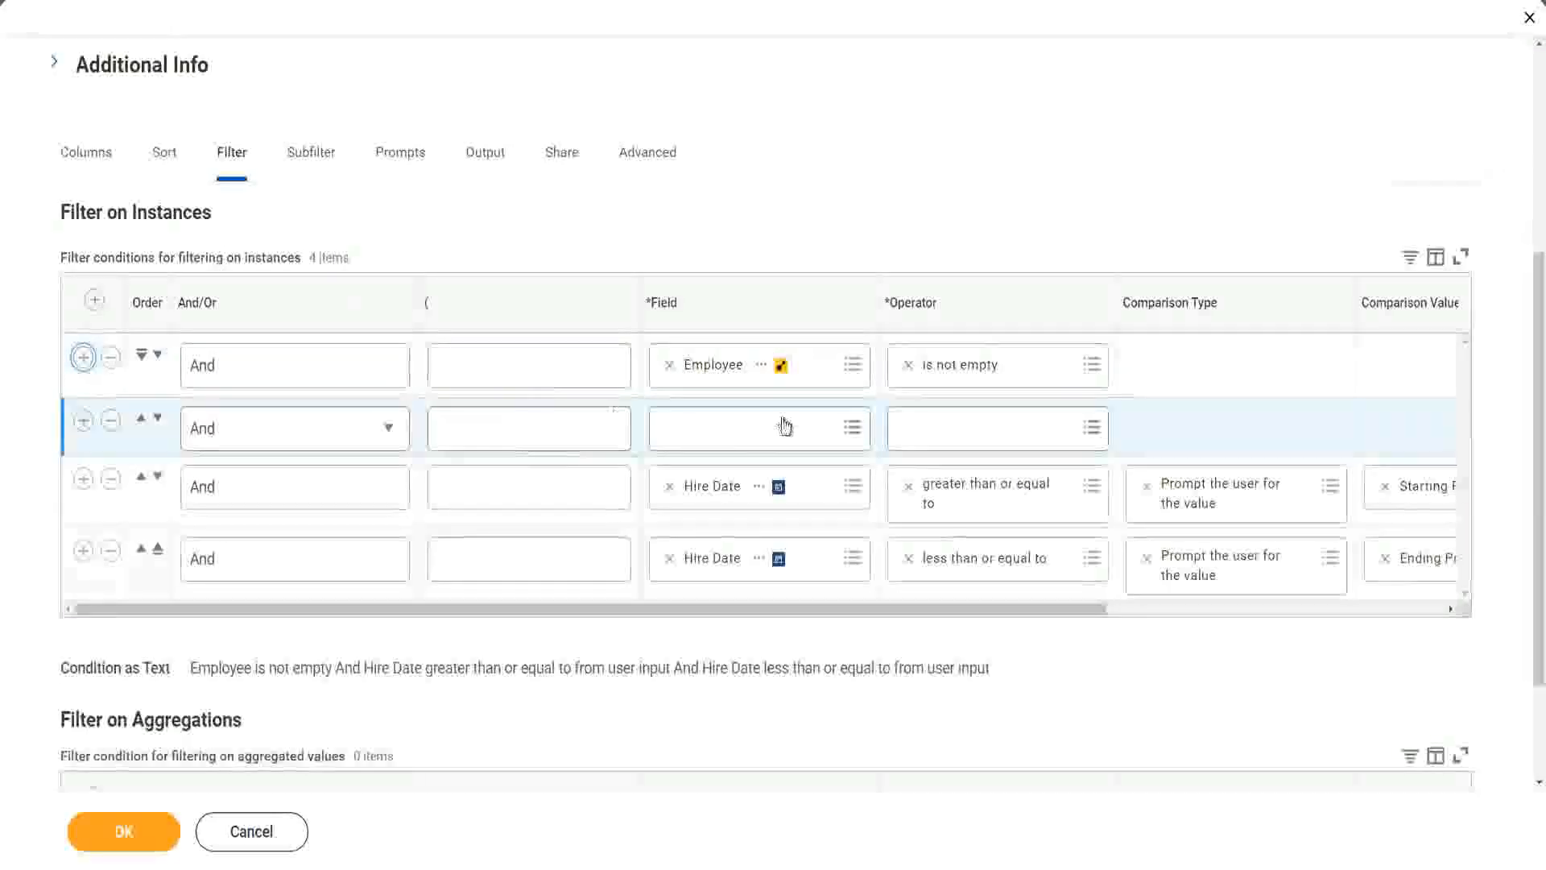
{"action": "left_click", "coordinate": [783, 418]}
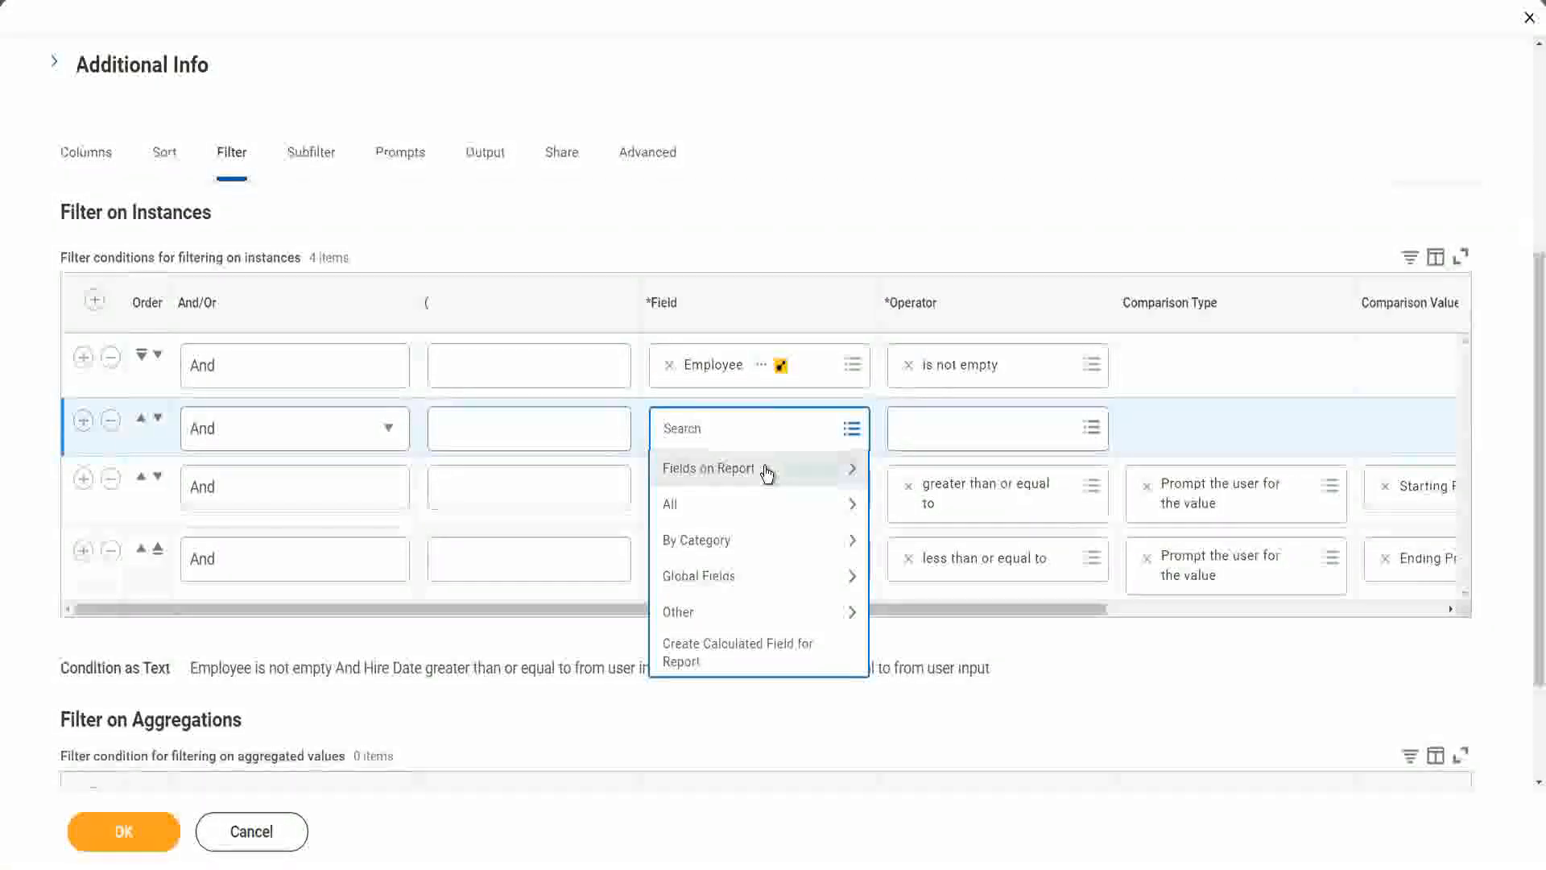
{"action": "left_click", "coordinate": [767, 472]}
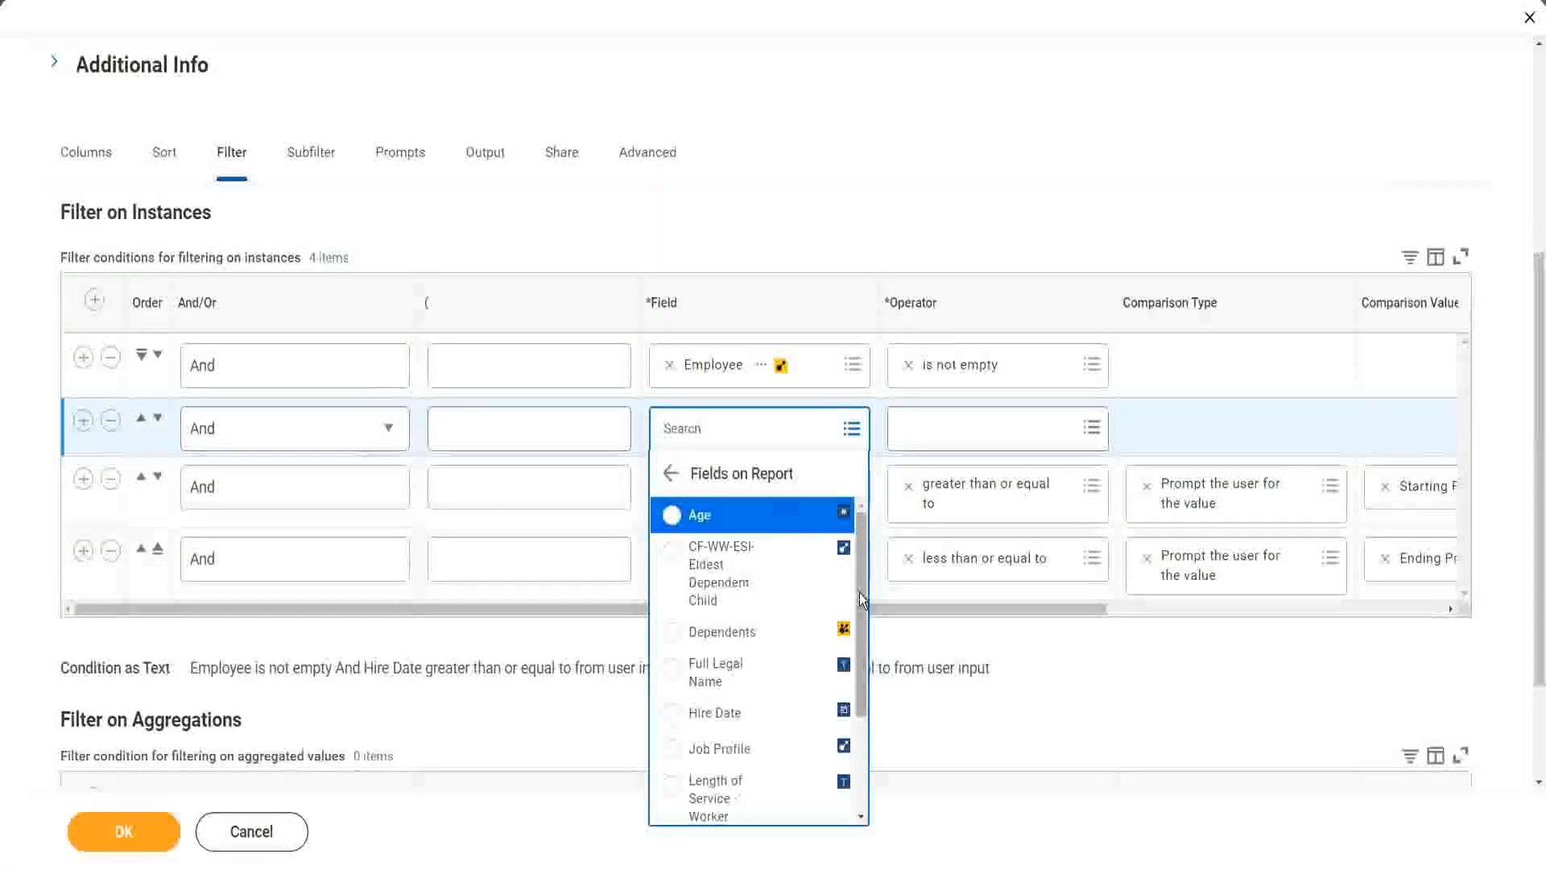
{"action": "mouse_move", "coordinate": [858, 593]}
{"action": "left_mouse_down"}
{"action": "mouse_move", "coordinate": [862, 717]}
{"action": "mouse_move", "coordinate": [862, 588]}
{"action": "left_mouse_up"}
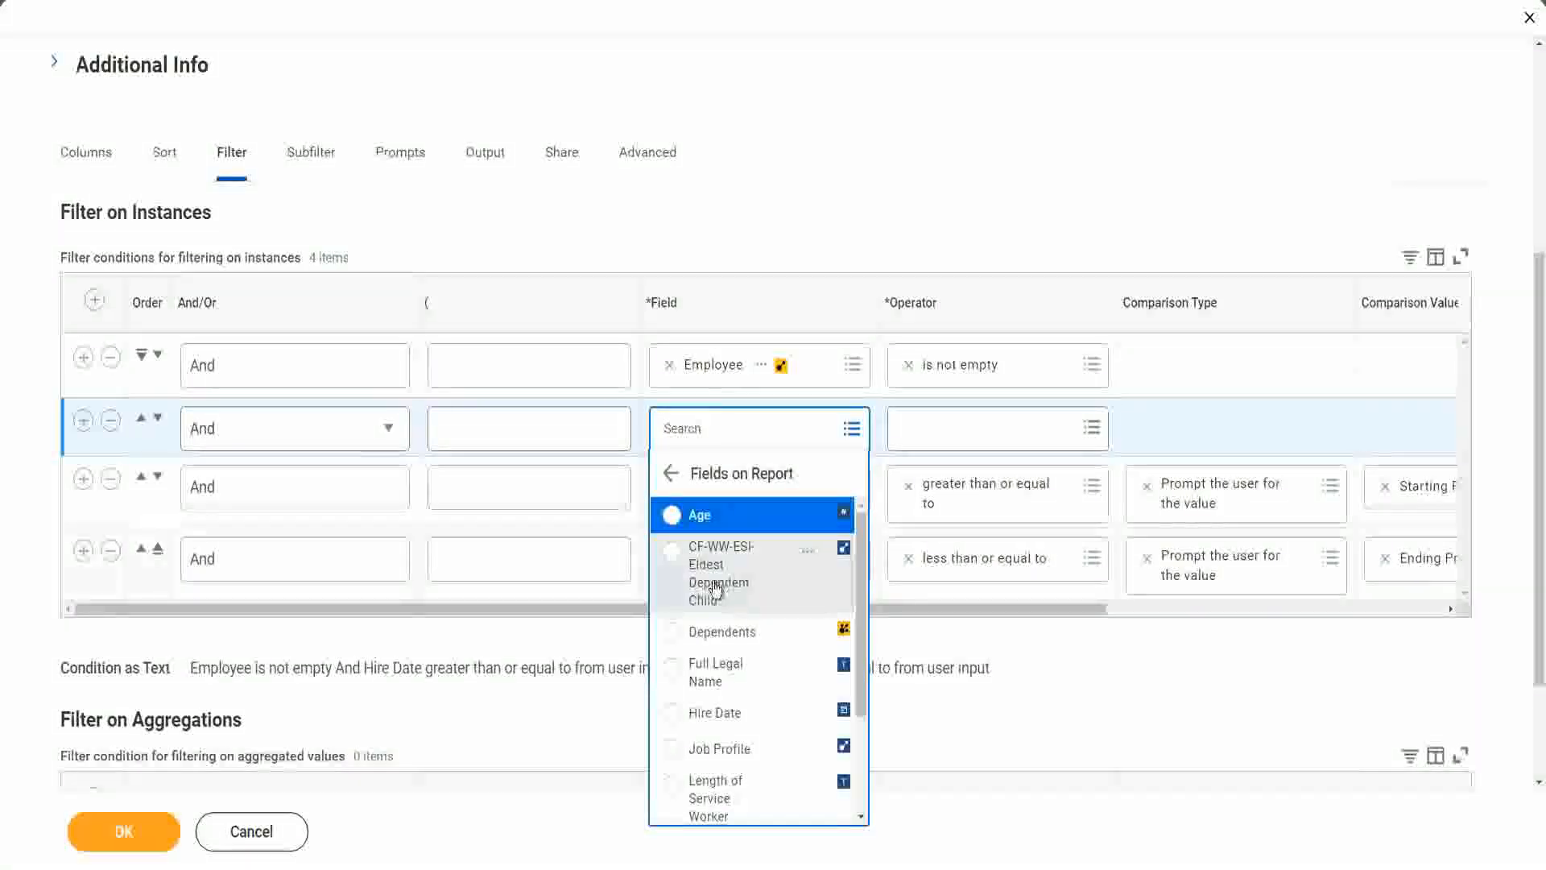
{"action": "left_click", "coordinate": [716, 590]}
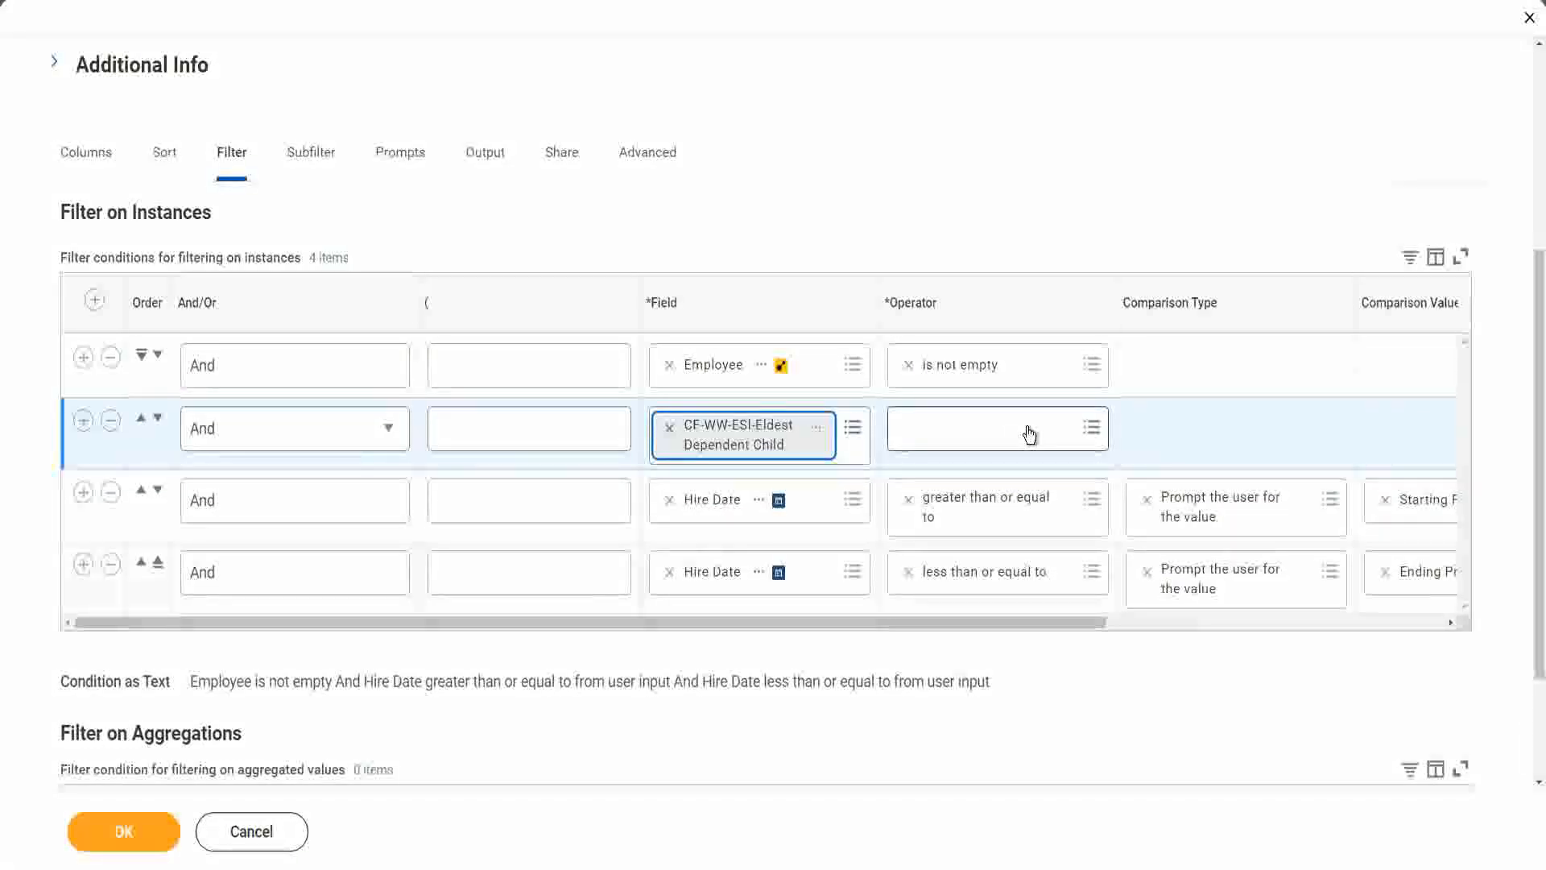
{"action": "left_click", "coordinate": [1030, 435]}
{"action": "left_click", "coordinate": [994, 470]}
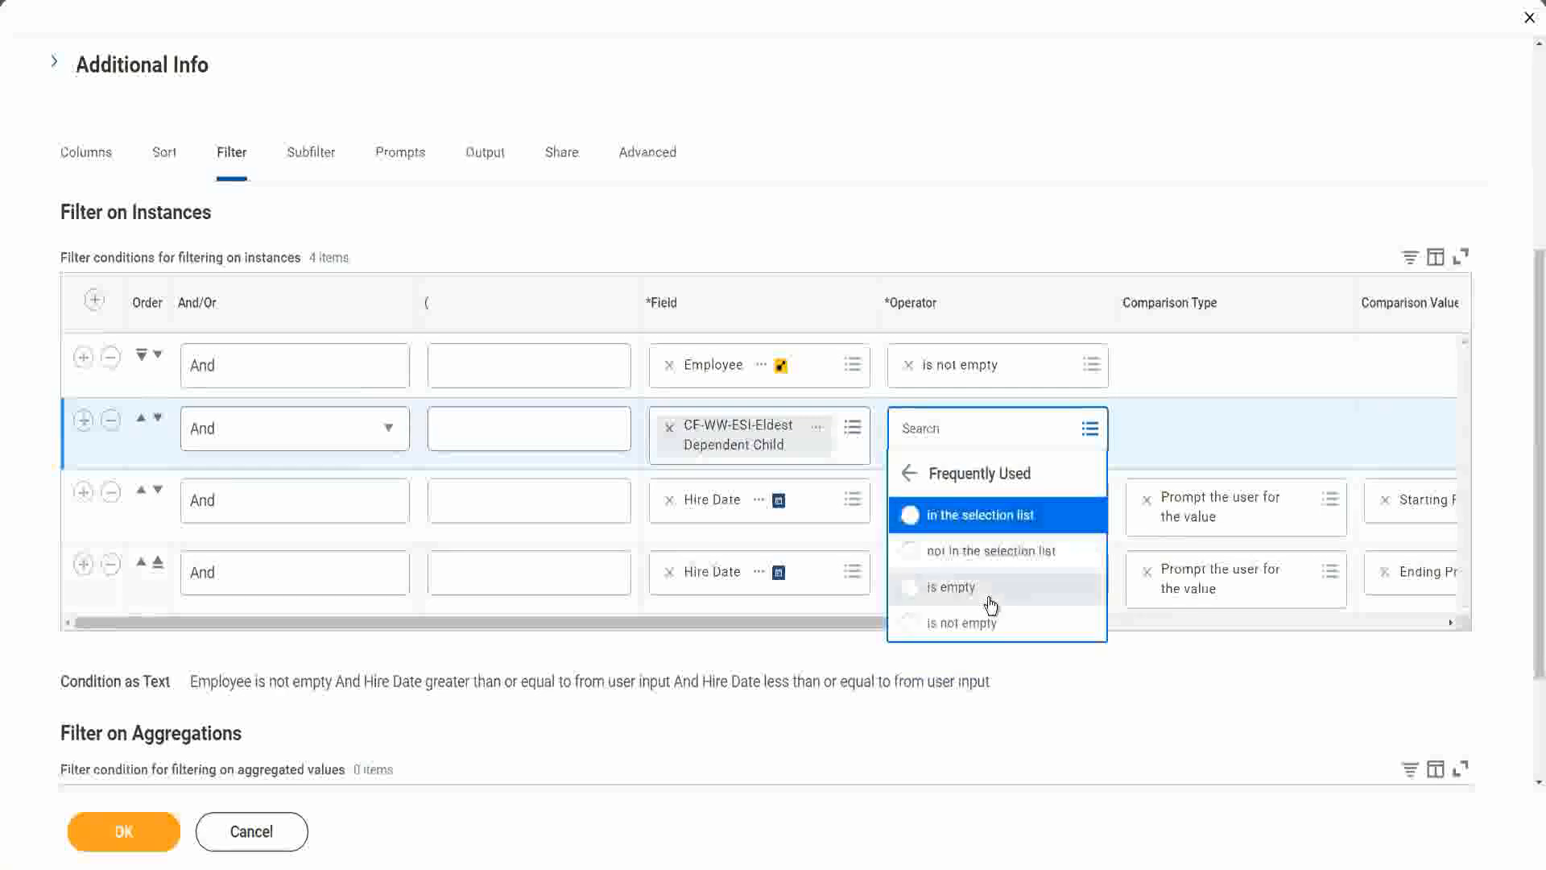
{"action": "left_click", "coordinate": [986, 623]}
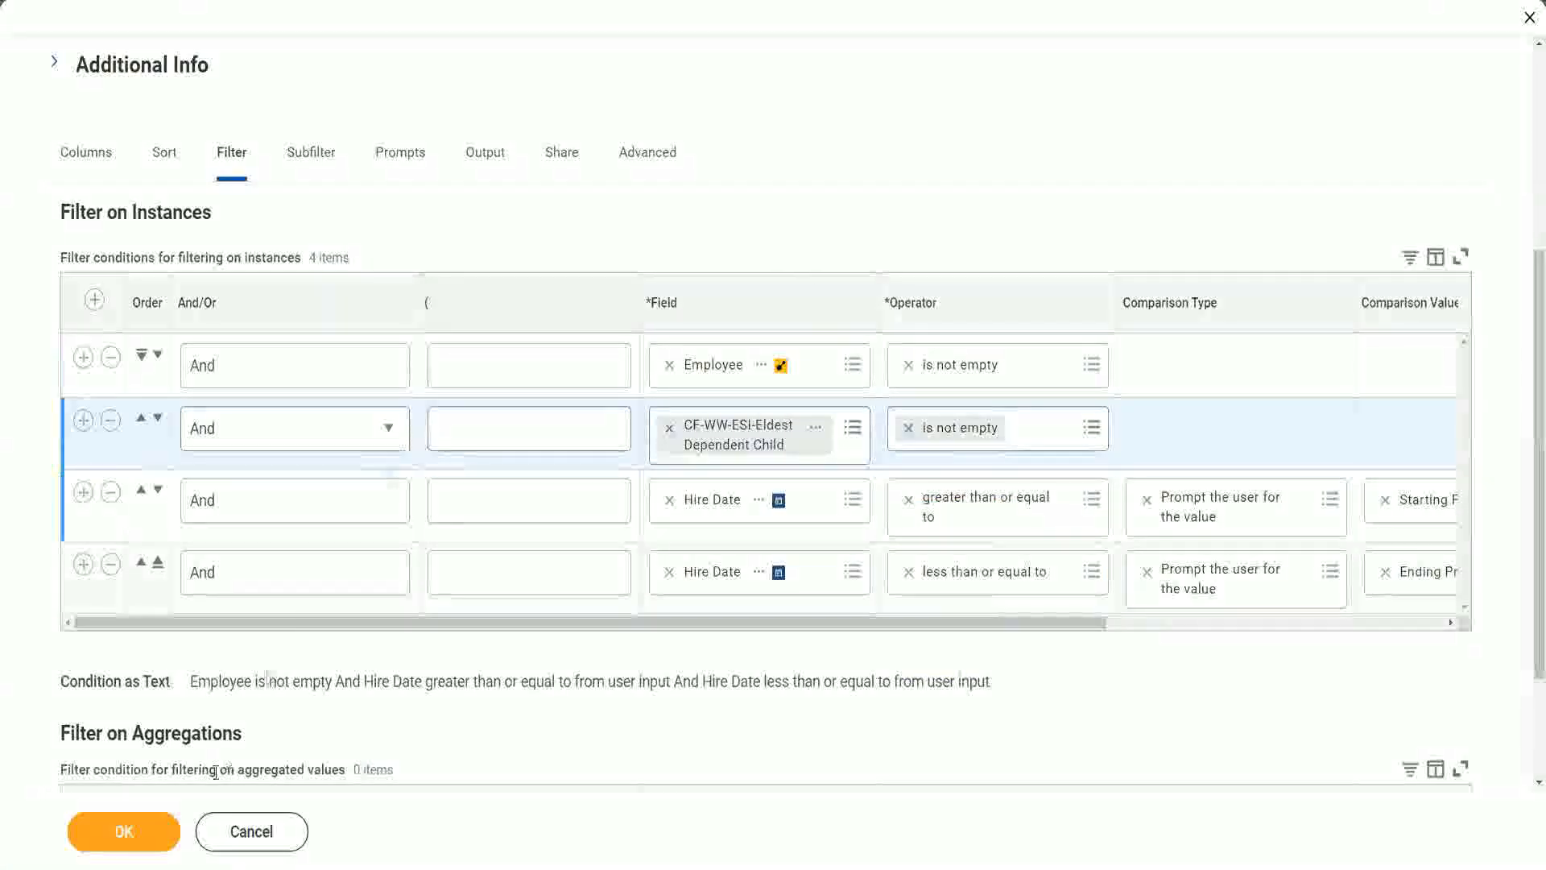
{"action": "left_click", "coordinate": [125, 829]}
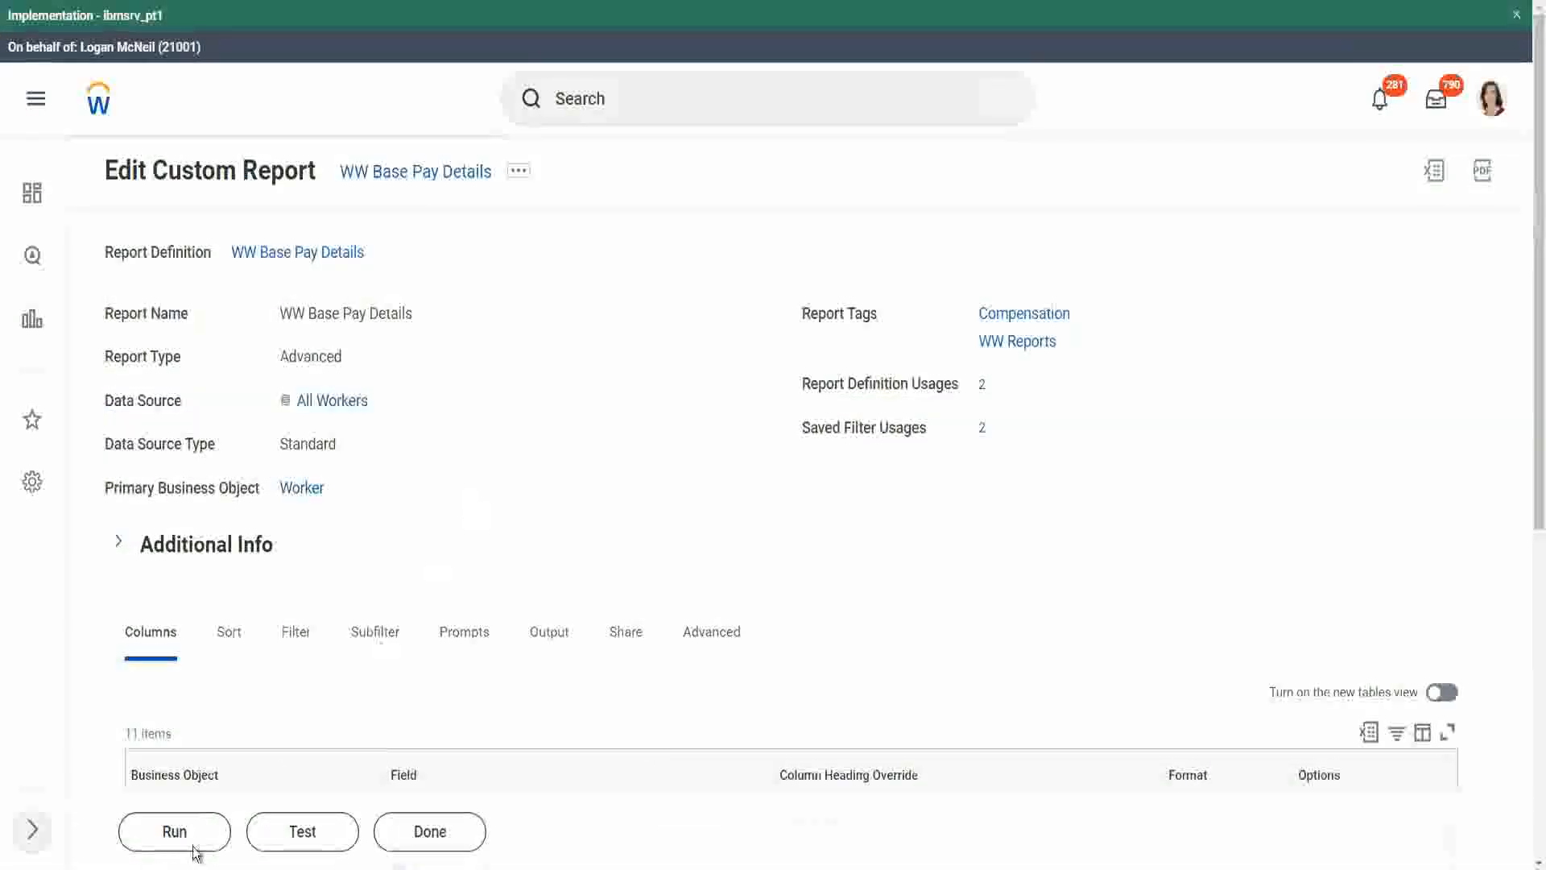
Run the report for hire dates from 01/01/2000 to 12/31/2000.
{"action": "left_click", "coordinate": [177, 835]}
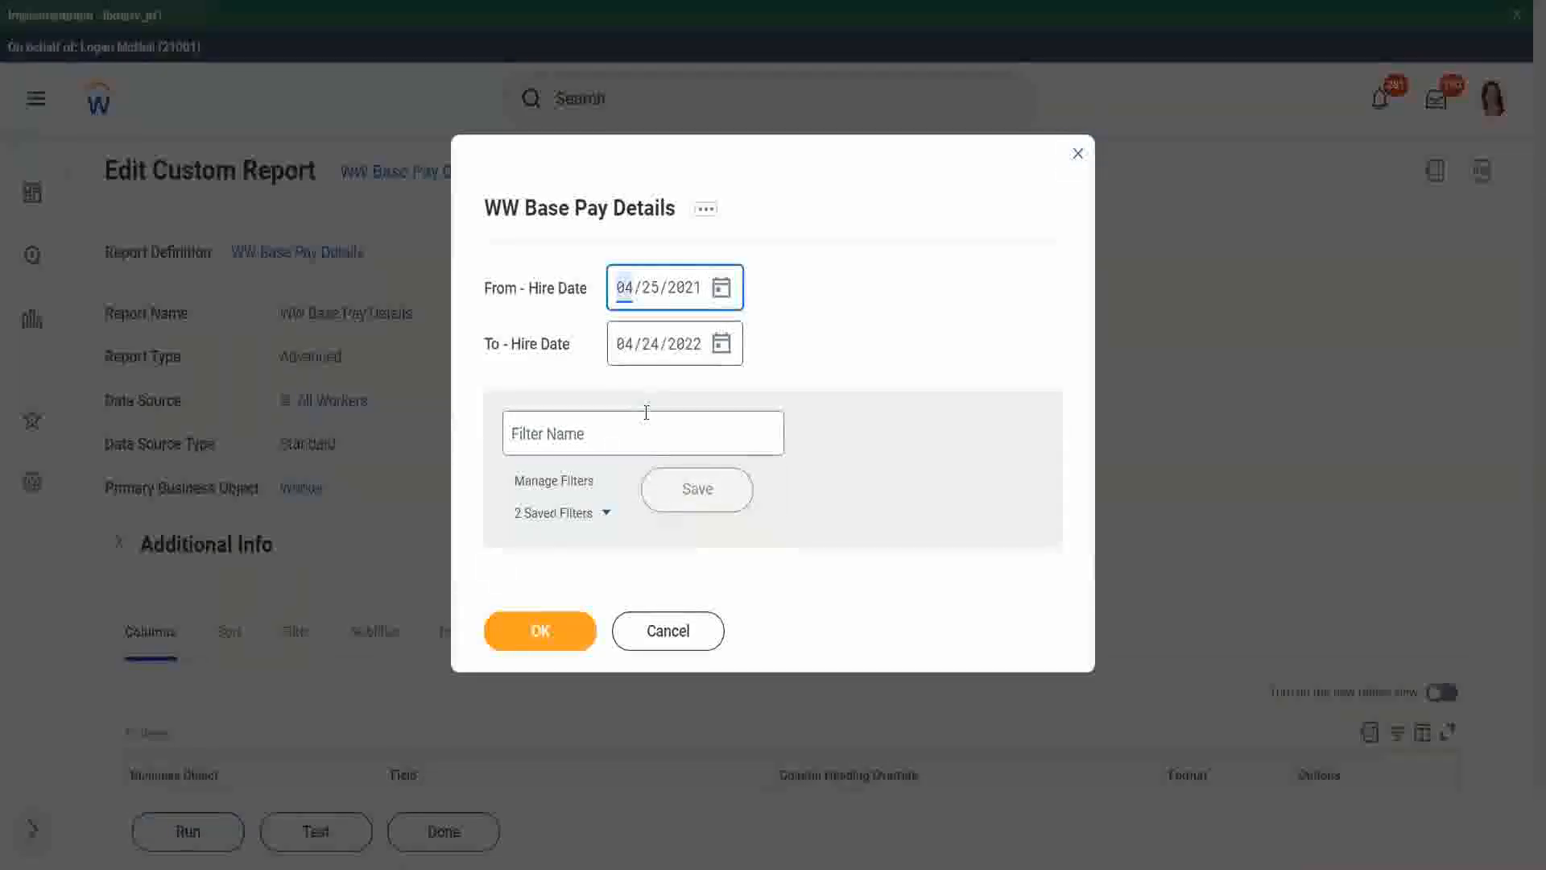
{"action": "type", "text": "01/01/"}
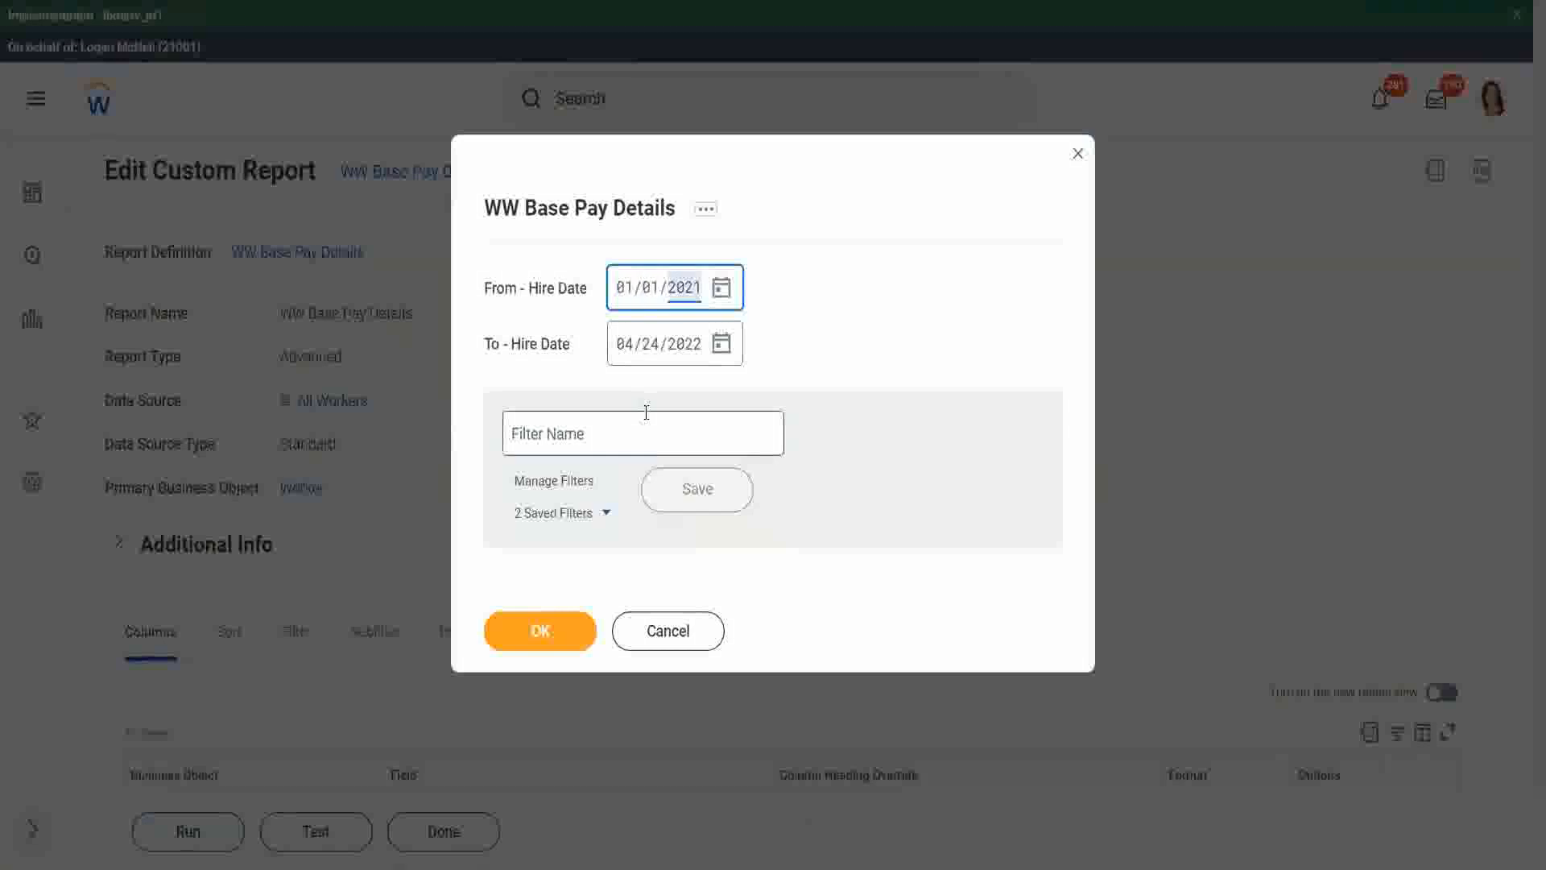
{"action": "type", "text": "2000"}
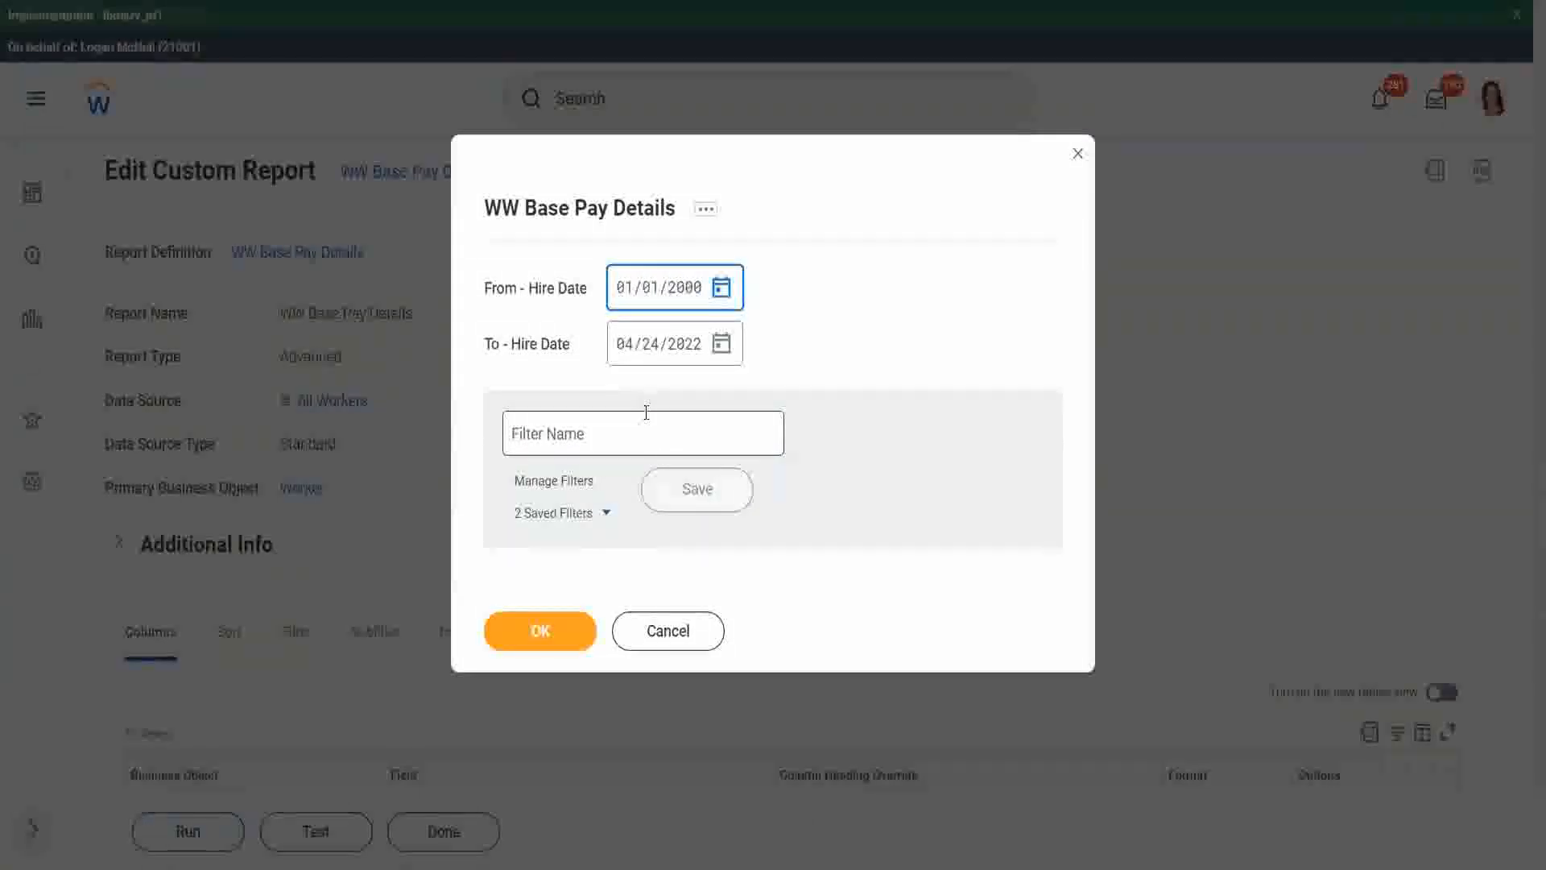
{"action": "key", "text": "Tab"}
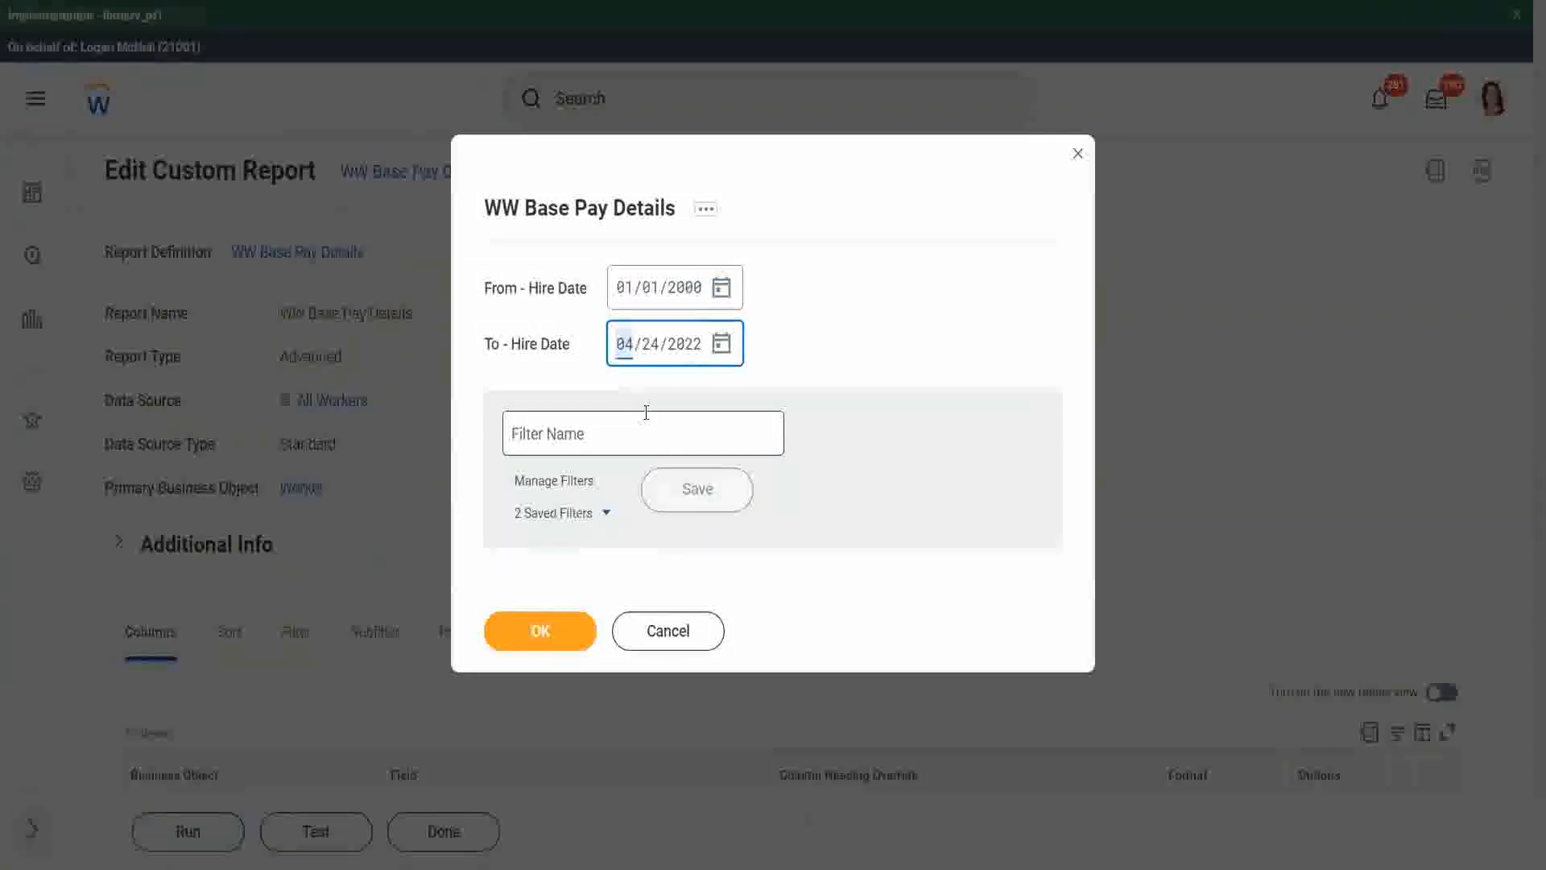
{"action": "type", "text": "12/"}
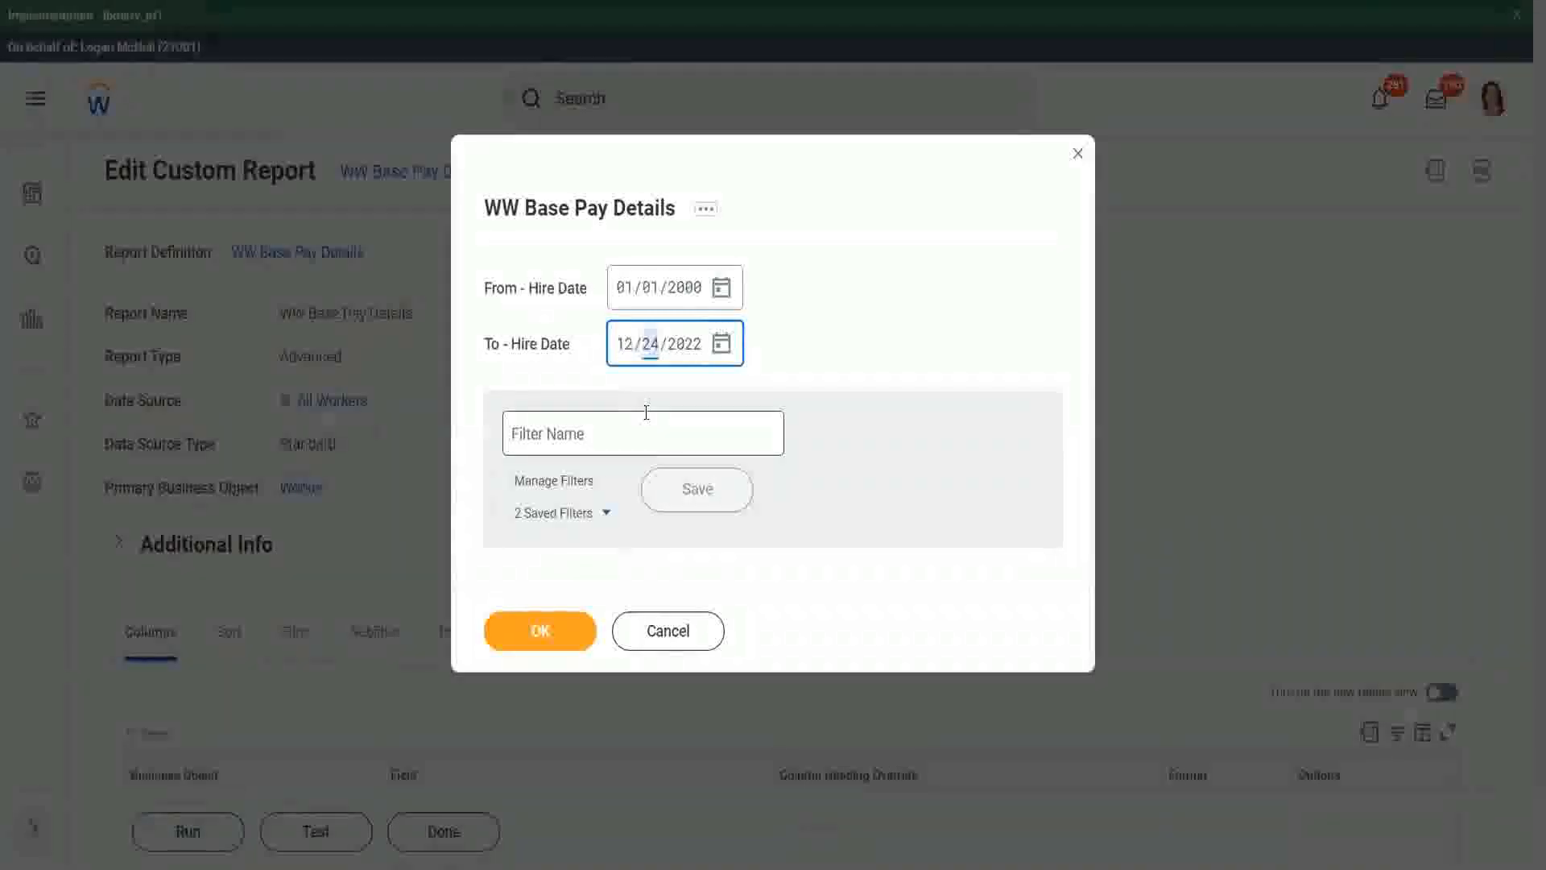
{"action": "type", "text": "31"}
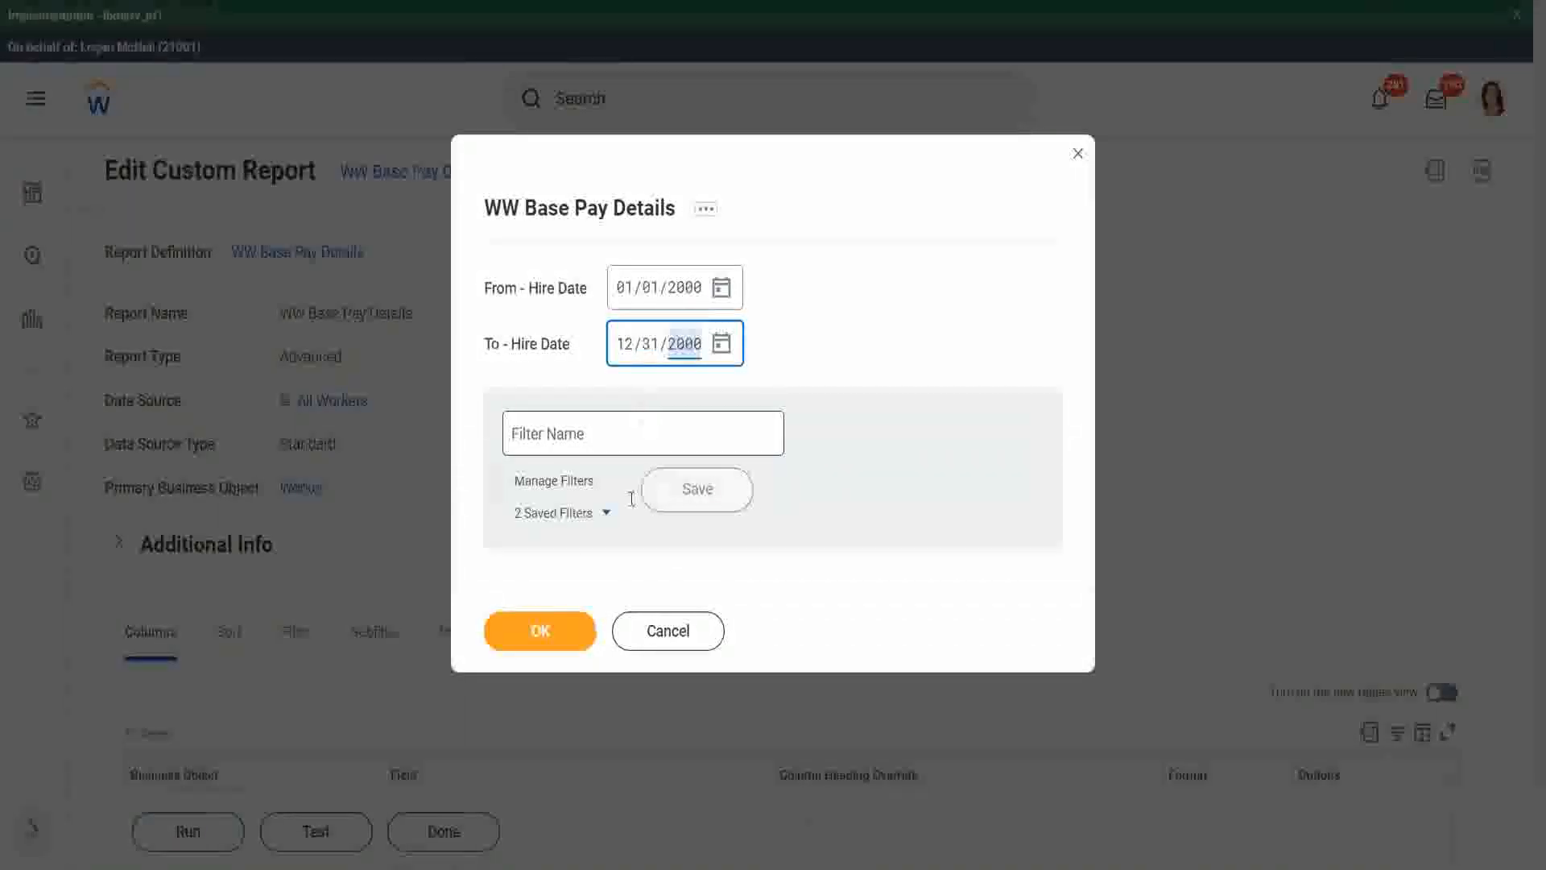
{"action": "left_click", "coordinate": [541, 629]}
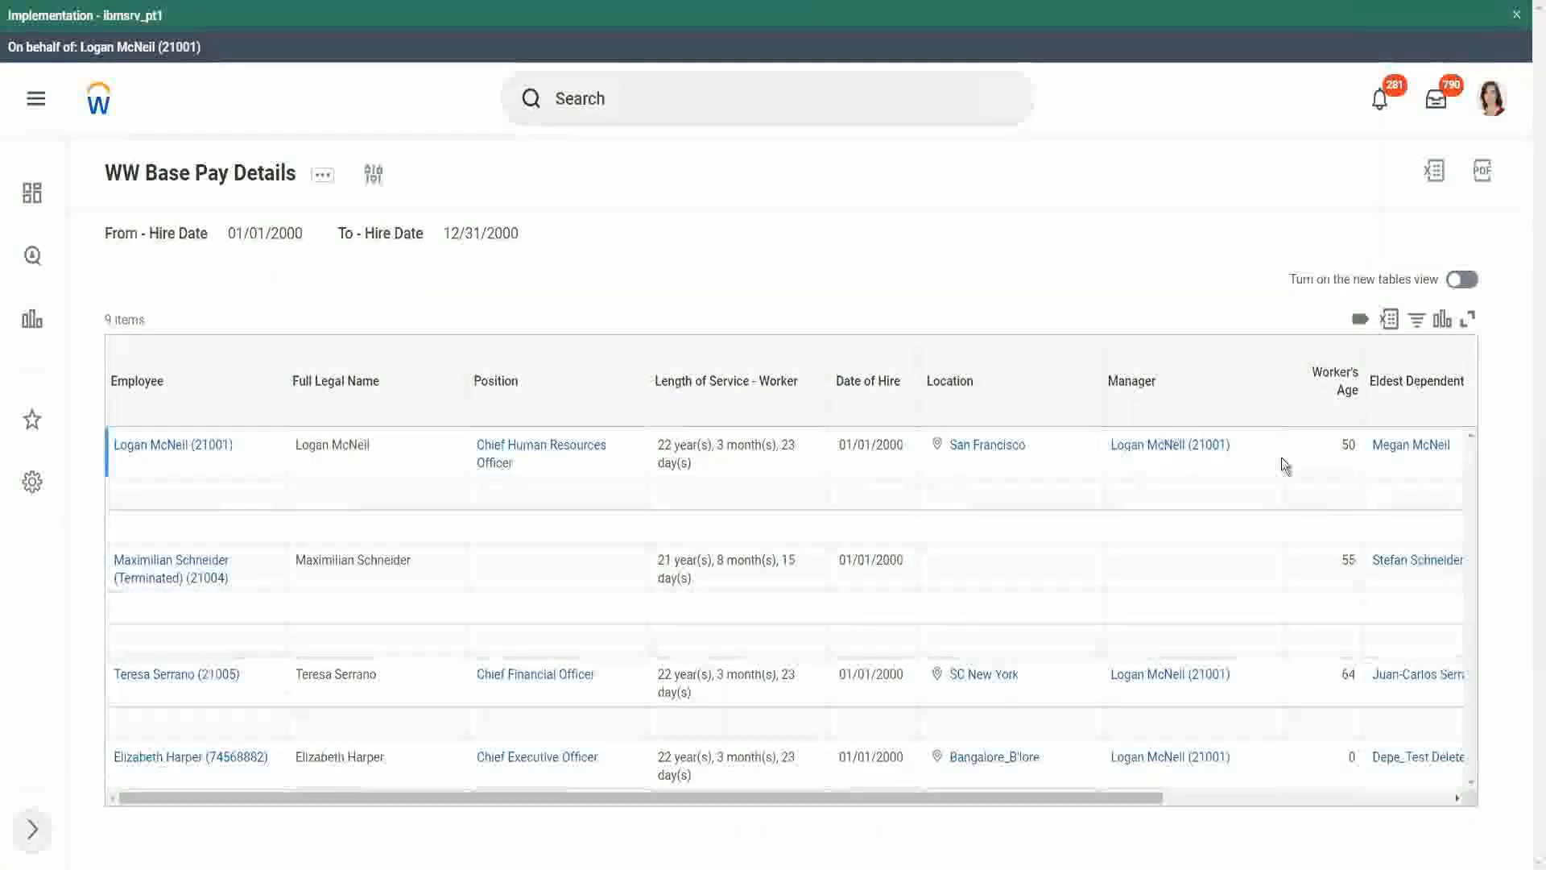
Check each row's Eldest Dependent Child value against the worker and the dependents' names and ages in the filtered results.
{"action": "left_click_drag", "start_coordinate": [1051, 798], "coordinate": [1343, 808]}
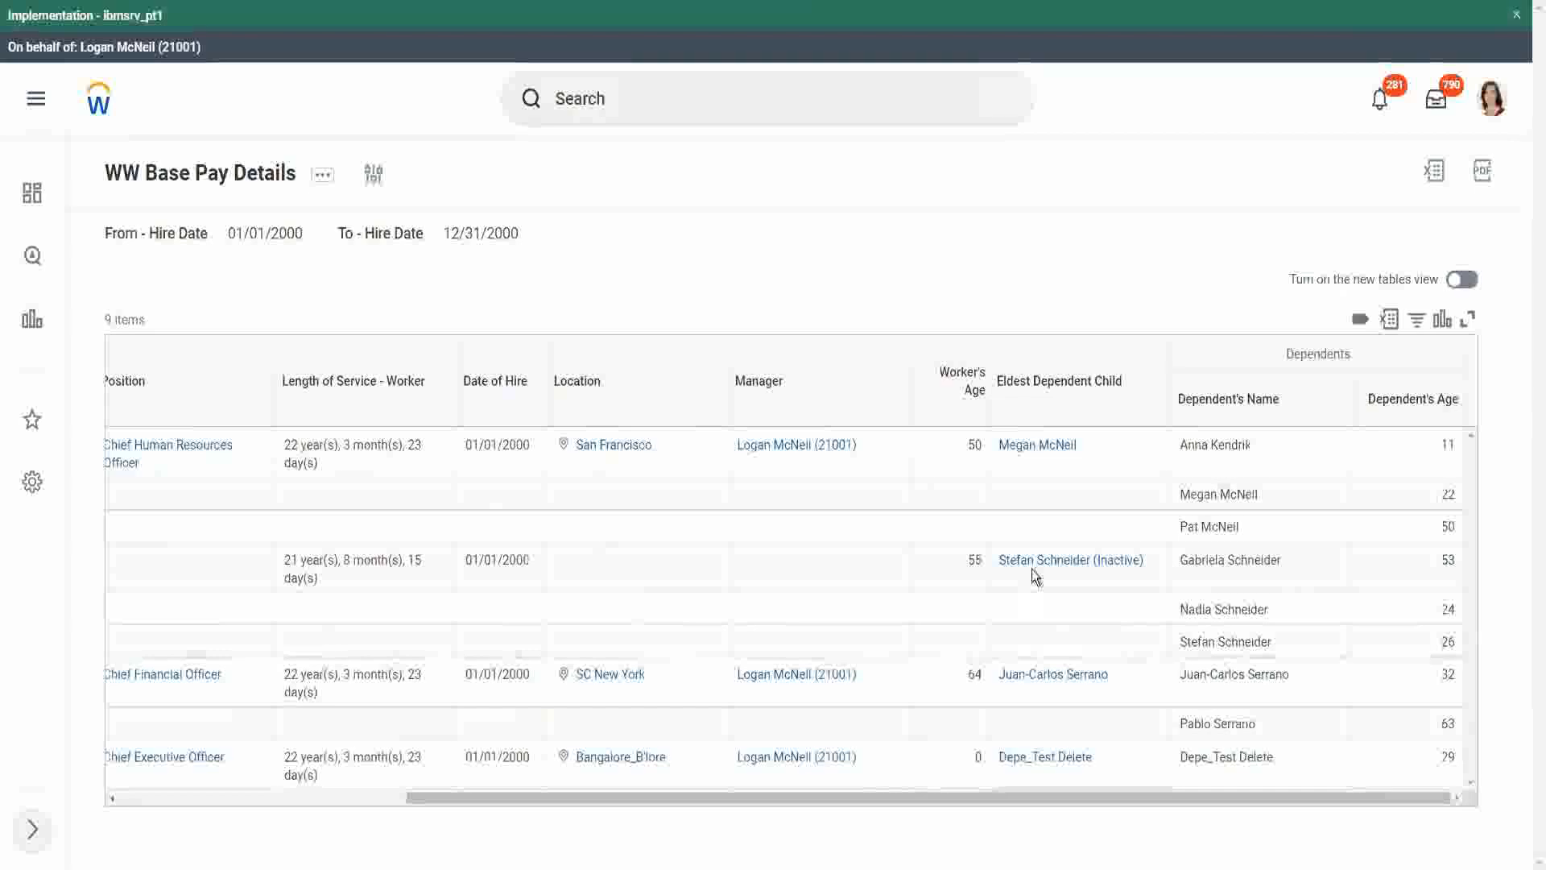
{"action": "mouse_move", "coordinate": [1052, 686]}
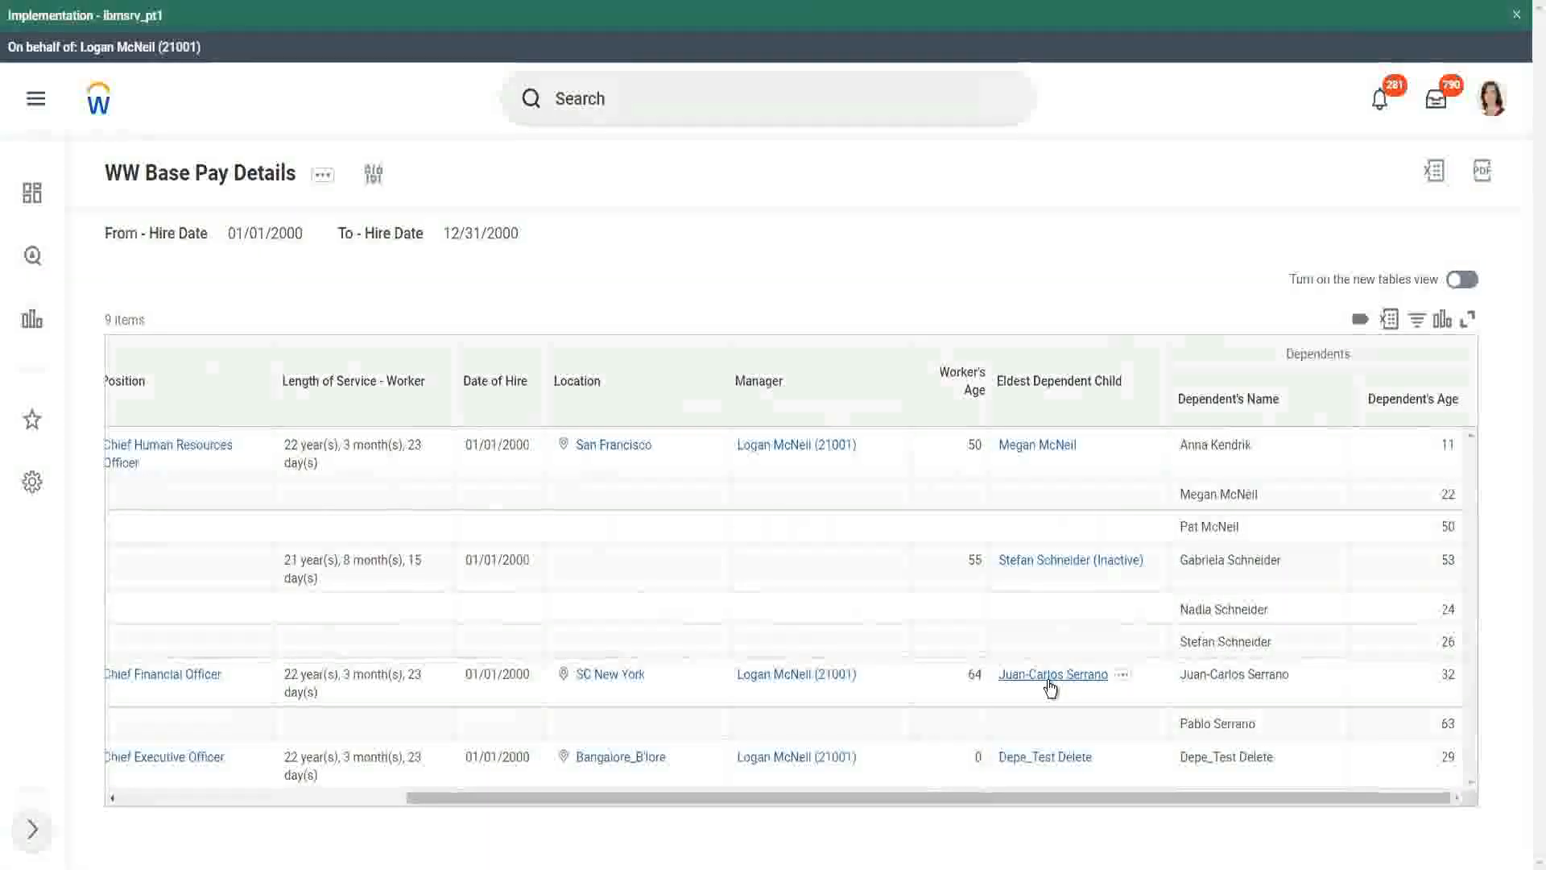
{"action": "mouse_move", "coordinate": [856, 684]}
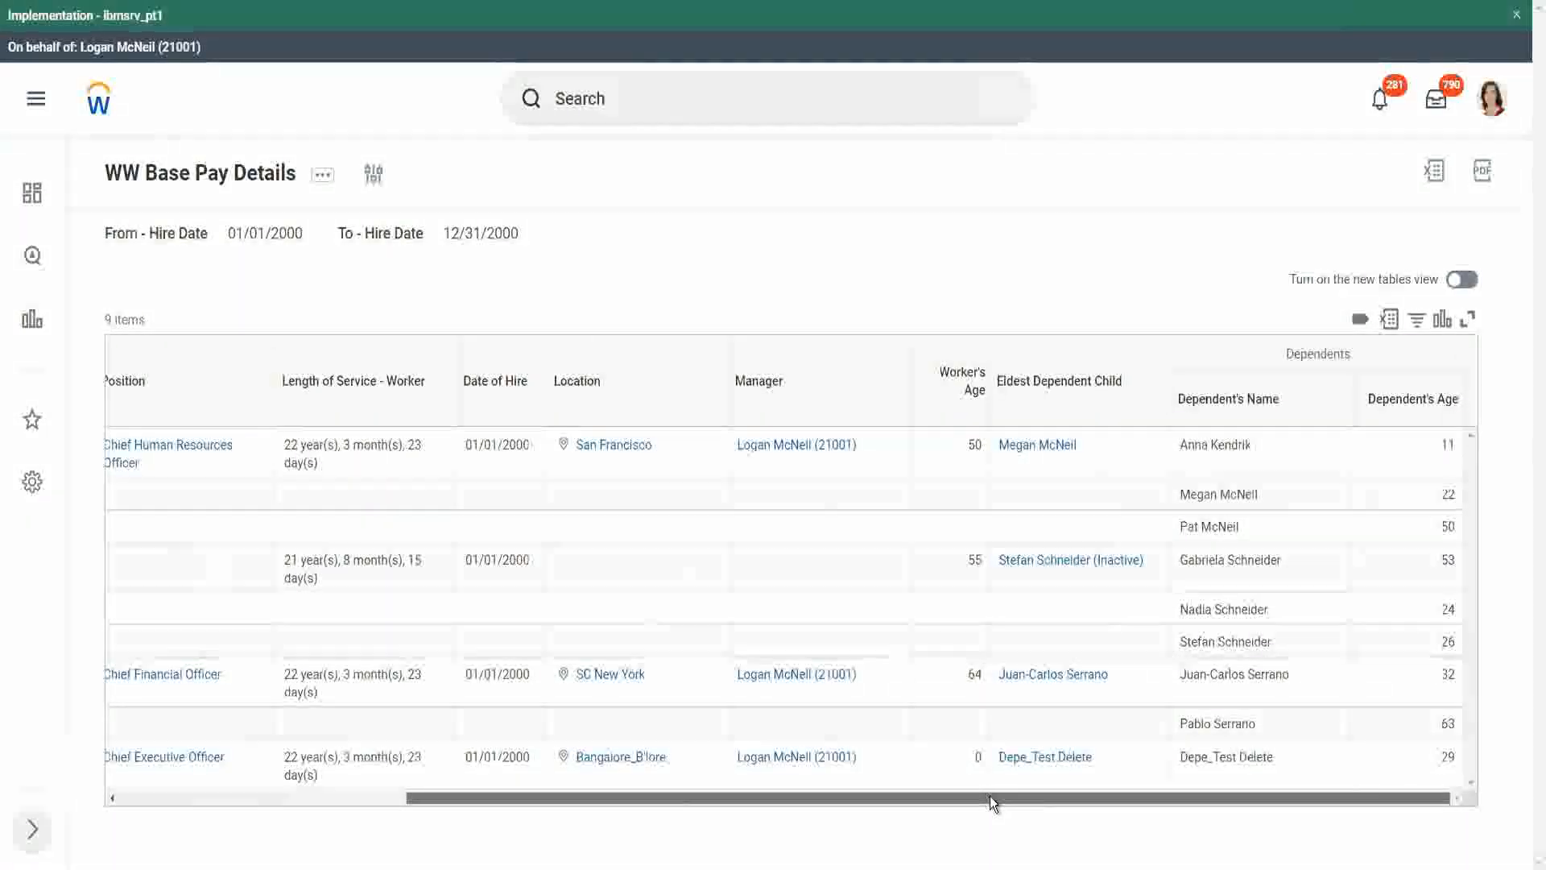
{"action": "left_click_drag", "start_coordinate": [989, 796], "coordinate": [639, 786]}
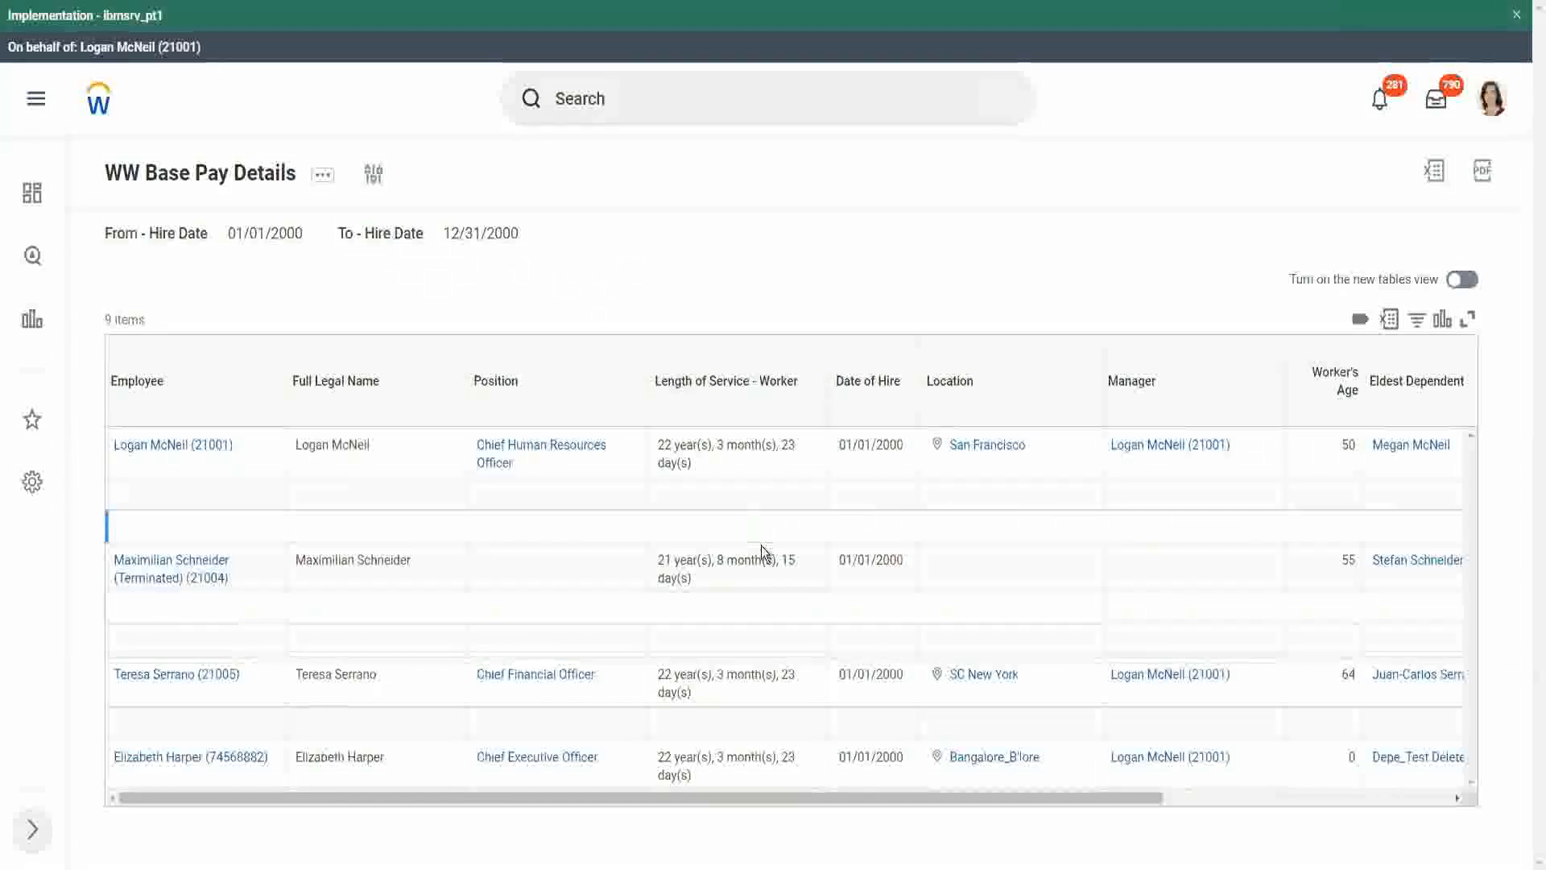
{"action": "left_click_drag", "start_coordinate": [706, 799], "coordinate": [970, 797]}
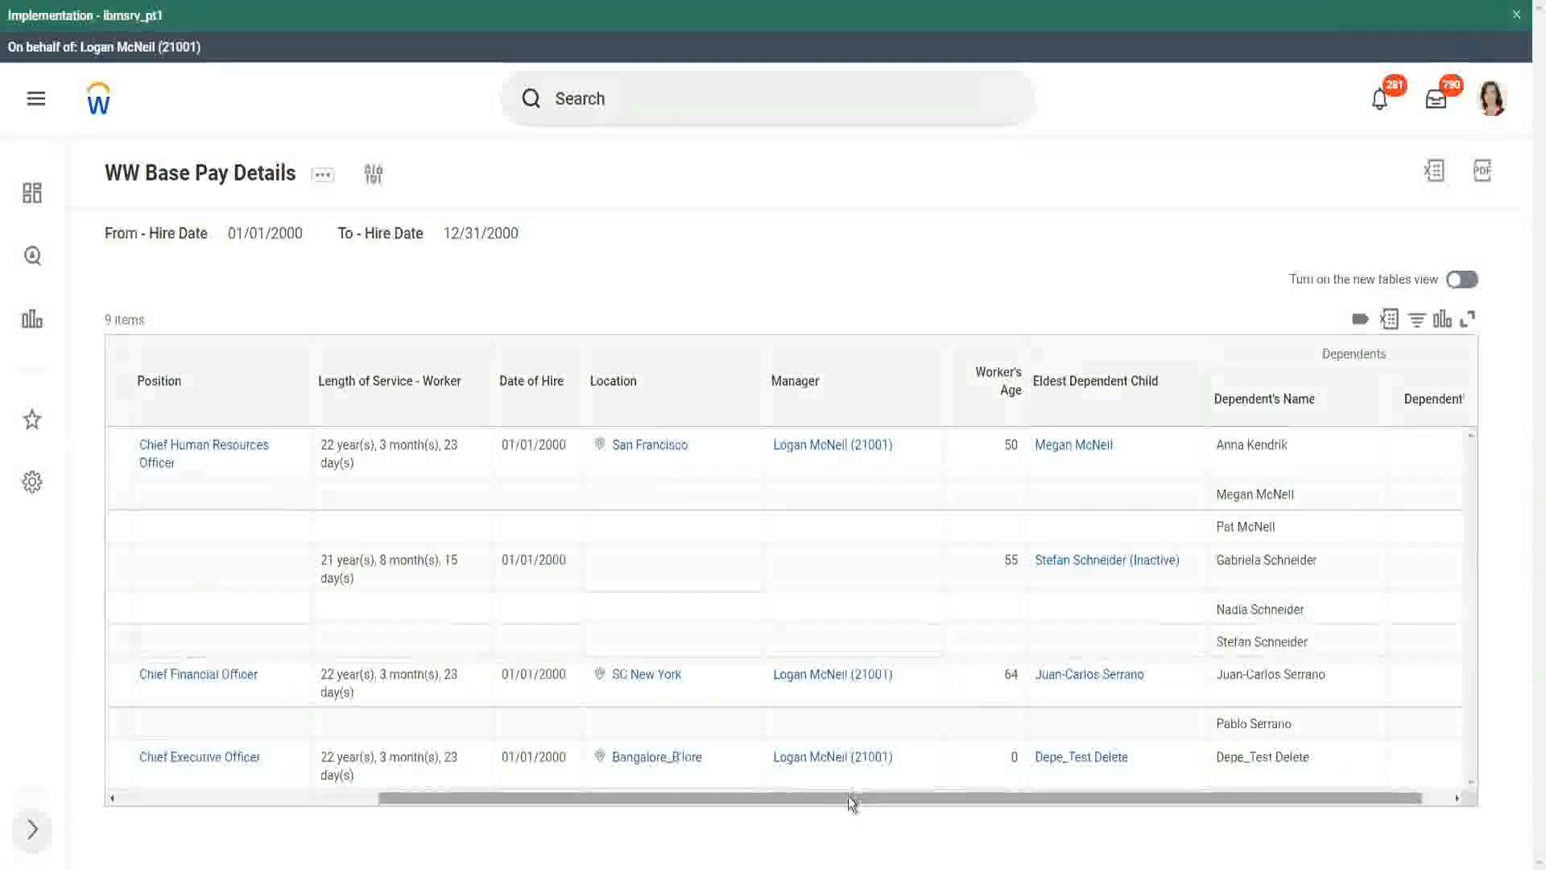
{"action": "left_click_drag", "start_coordinate": [853, 797], "coordinate": [409, 810]}
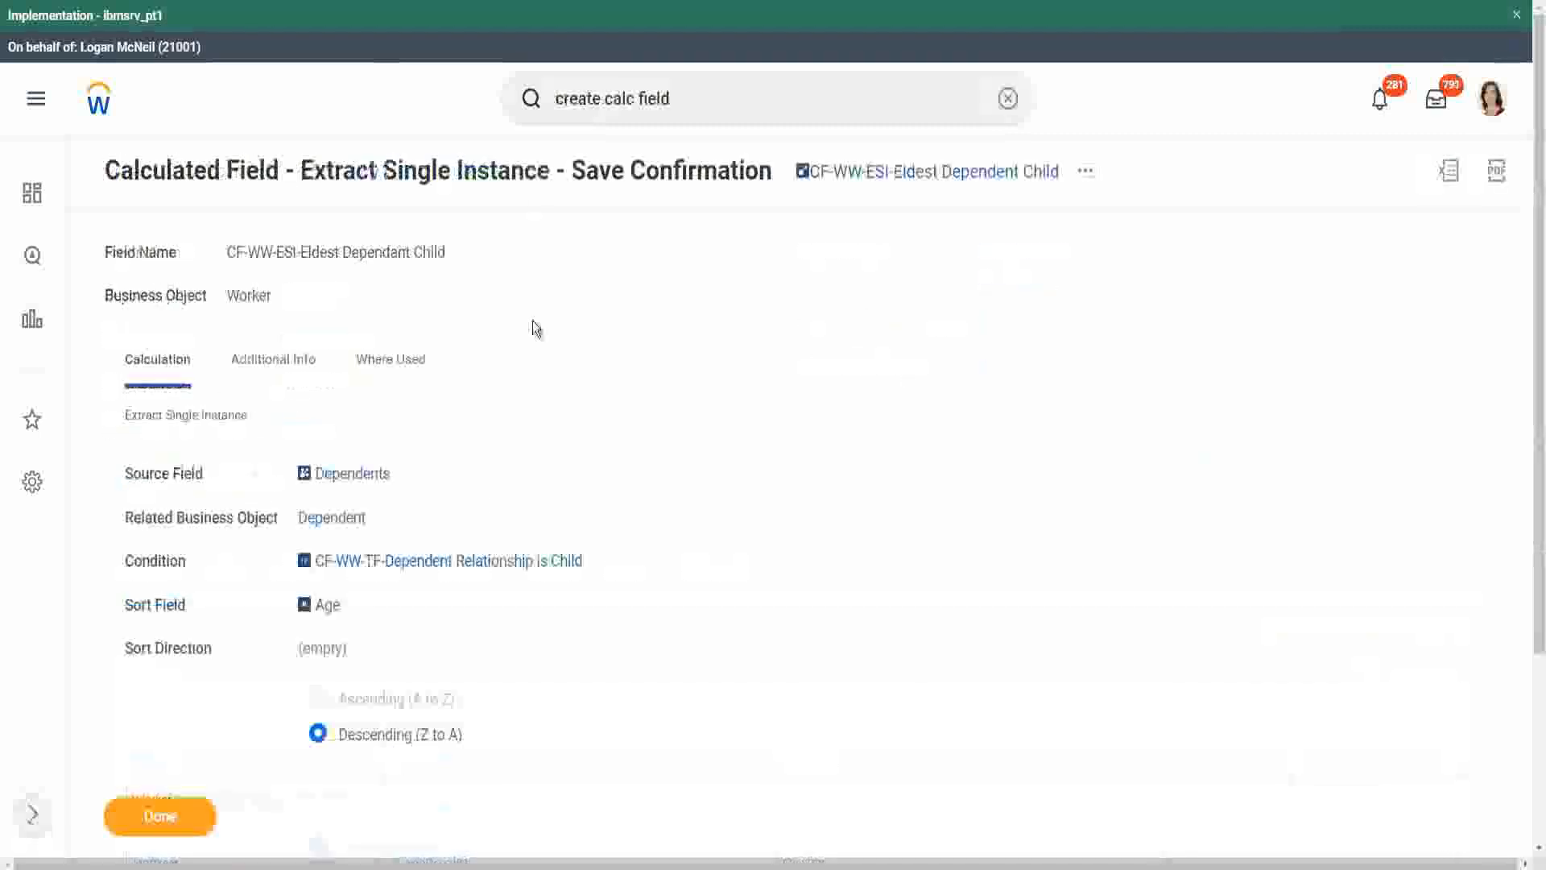
Copy the name of the CF-WW-ESI-Eldest Dependent Child field and start the Create Calculated Field task.
{"action": "right_click", "coordinate": [904, 179]}
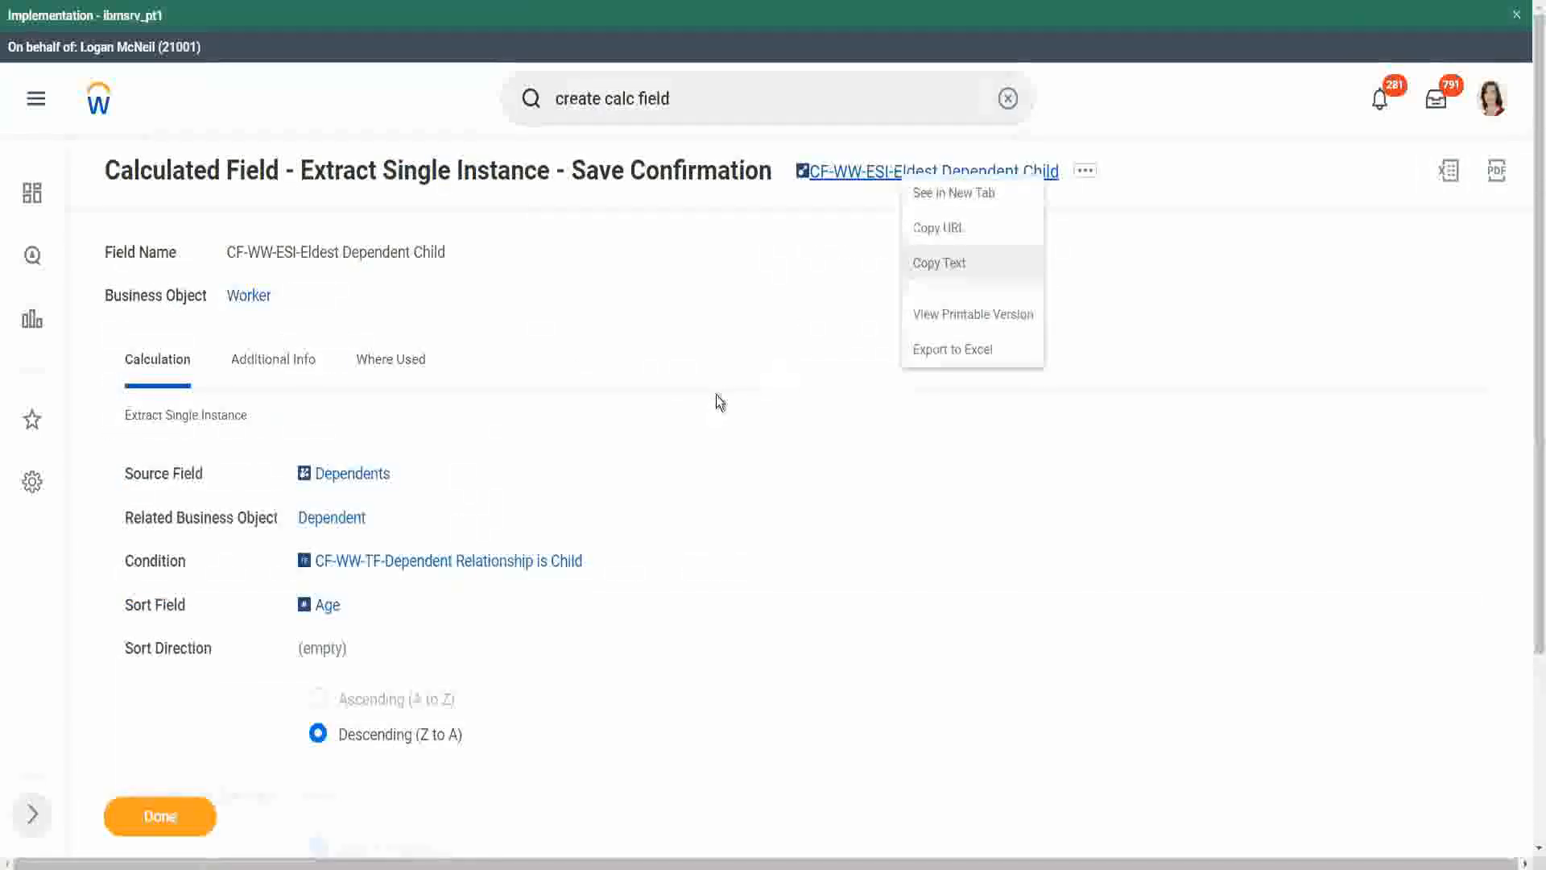
{"action": "left_click", "coordinate": [971, 266]}
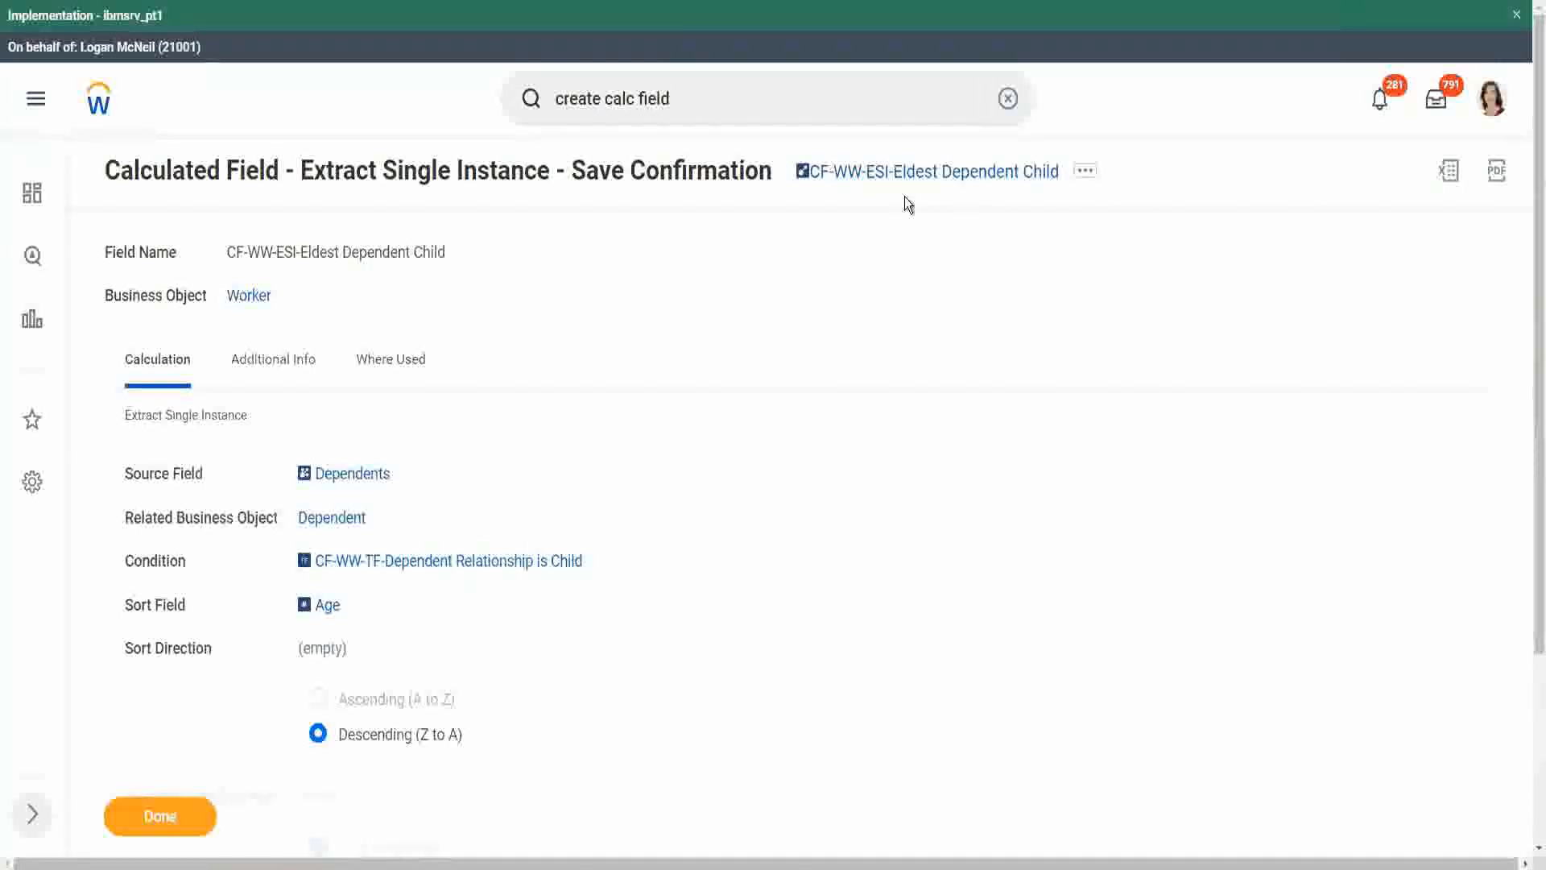
{"action": "left_click", "coordinate": [696, 104]}
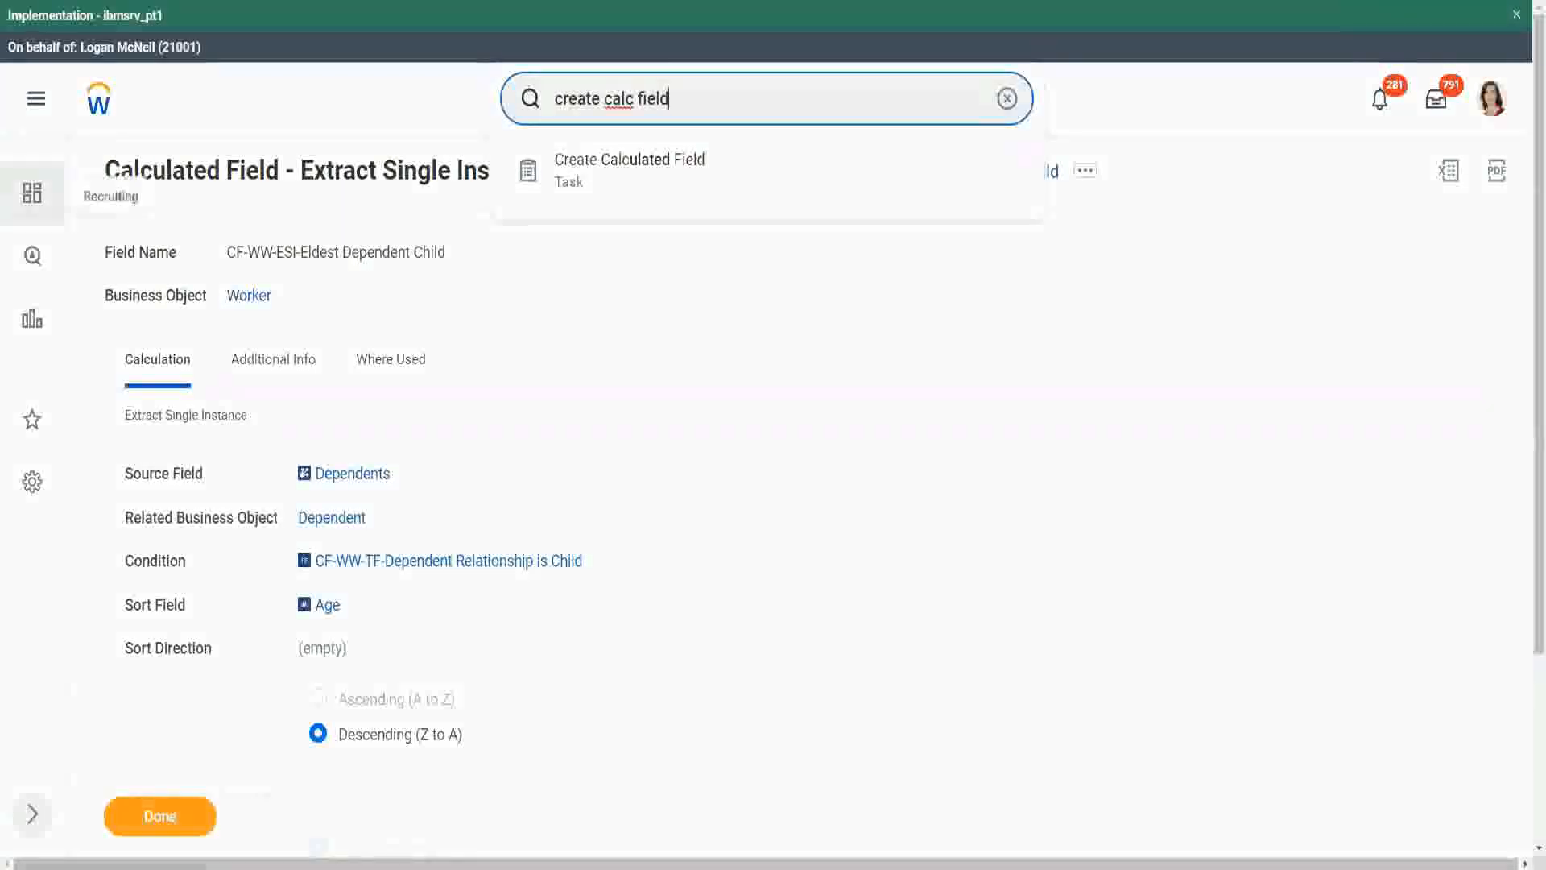
{"action": "left_click", "coordinate": [639, 166]}
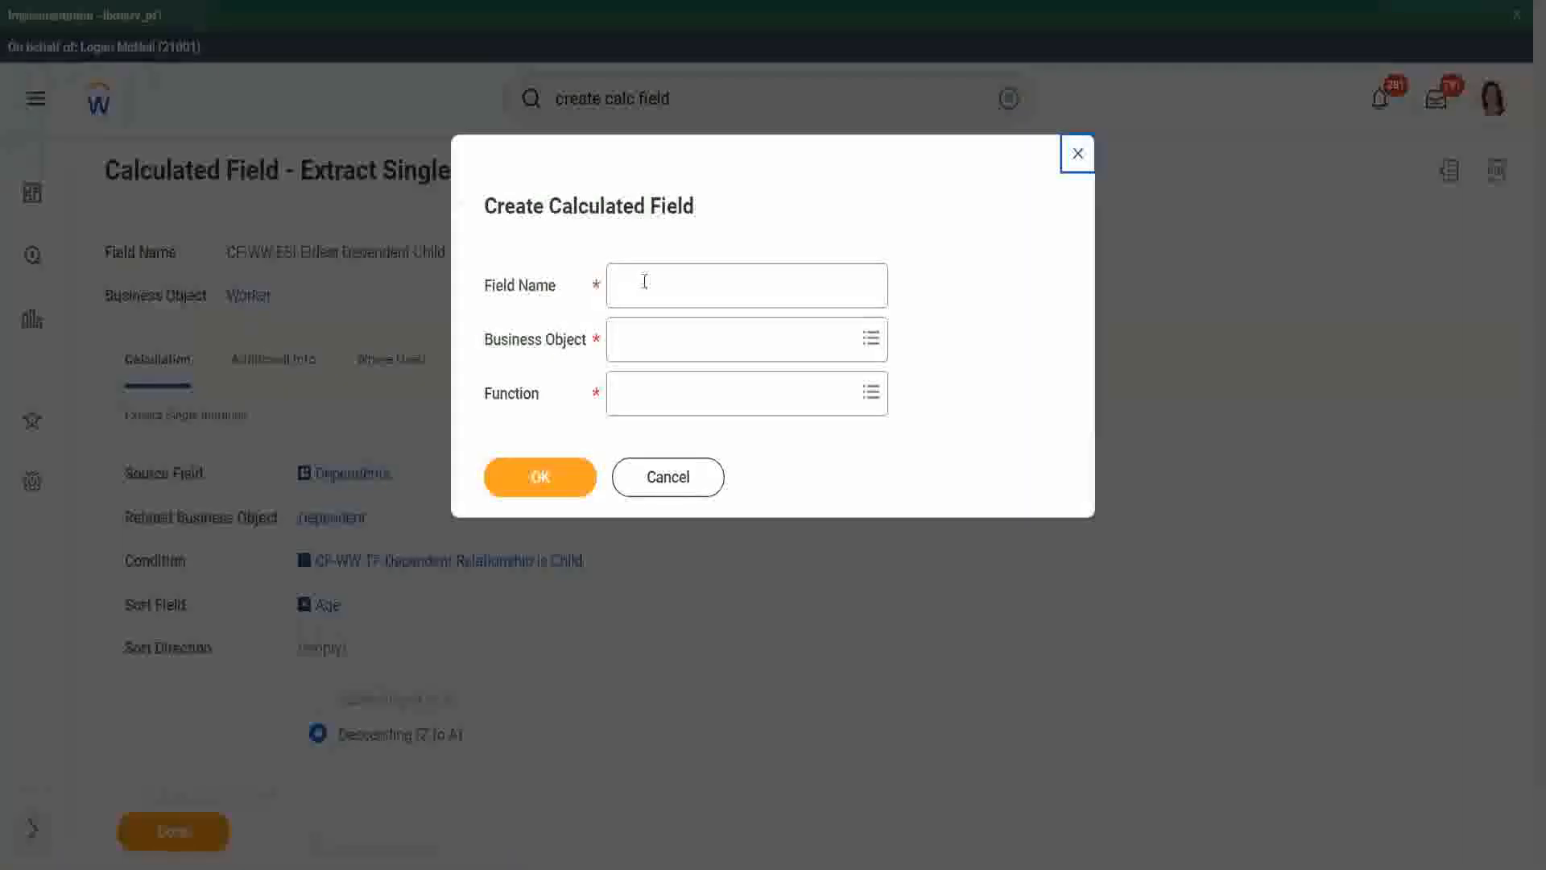
Name the new calculated field "CF-WW-LRV-Age of the eldest Dependent Child", based on the copied field name.
{"action": "left_click", "coordinate": [644, 281]}
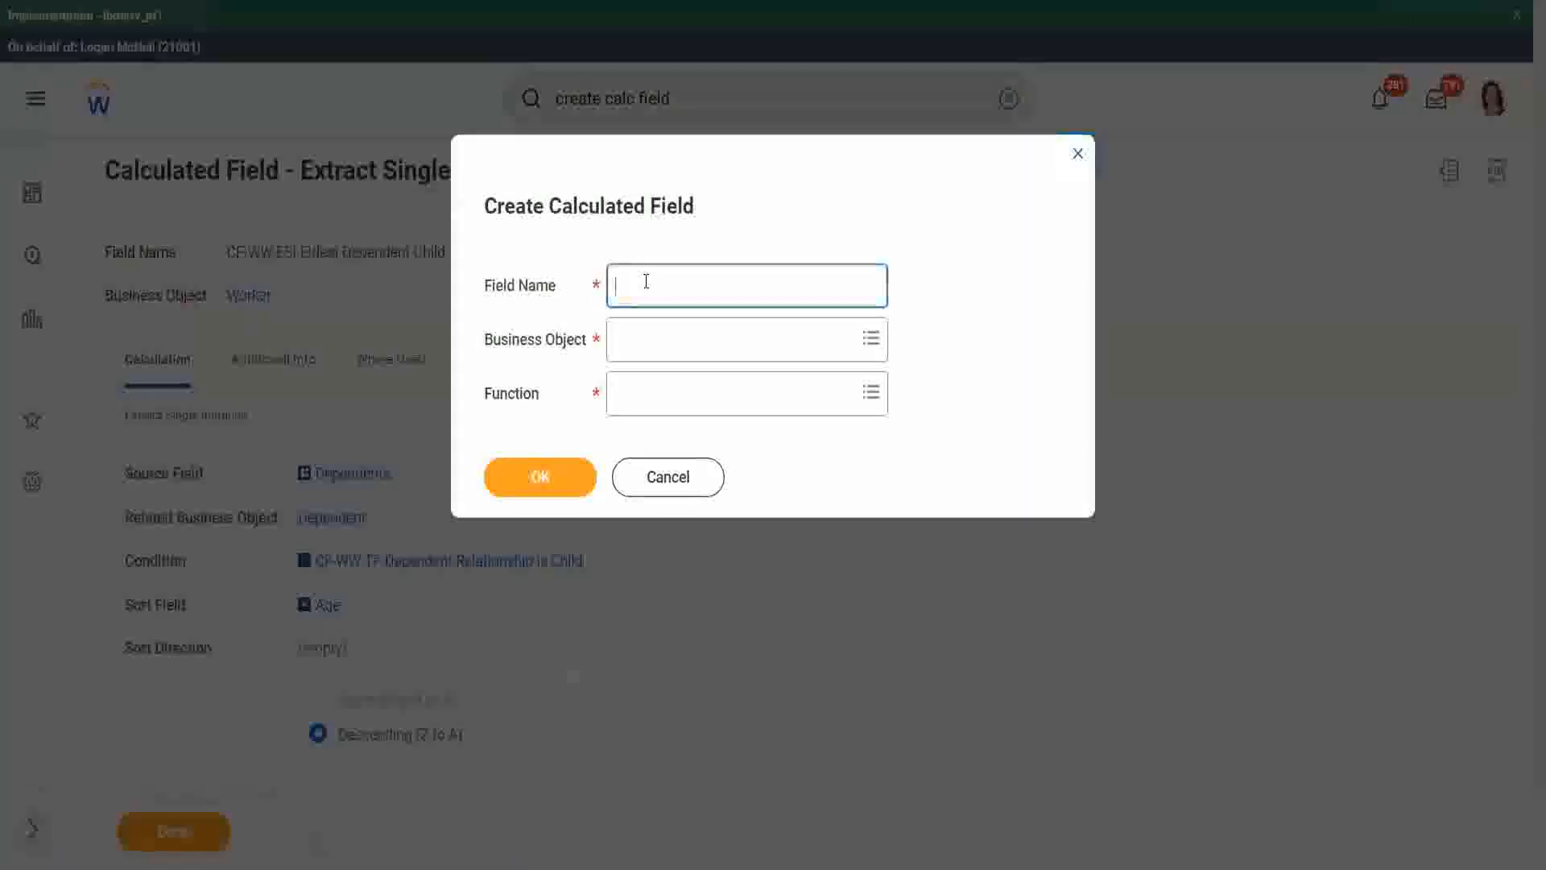
{"action": "key", "text": "ctrl+v"}
{"action": "double_click", "coordinate": [673, 285]}
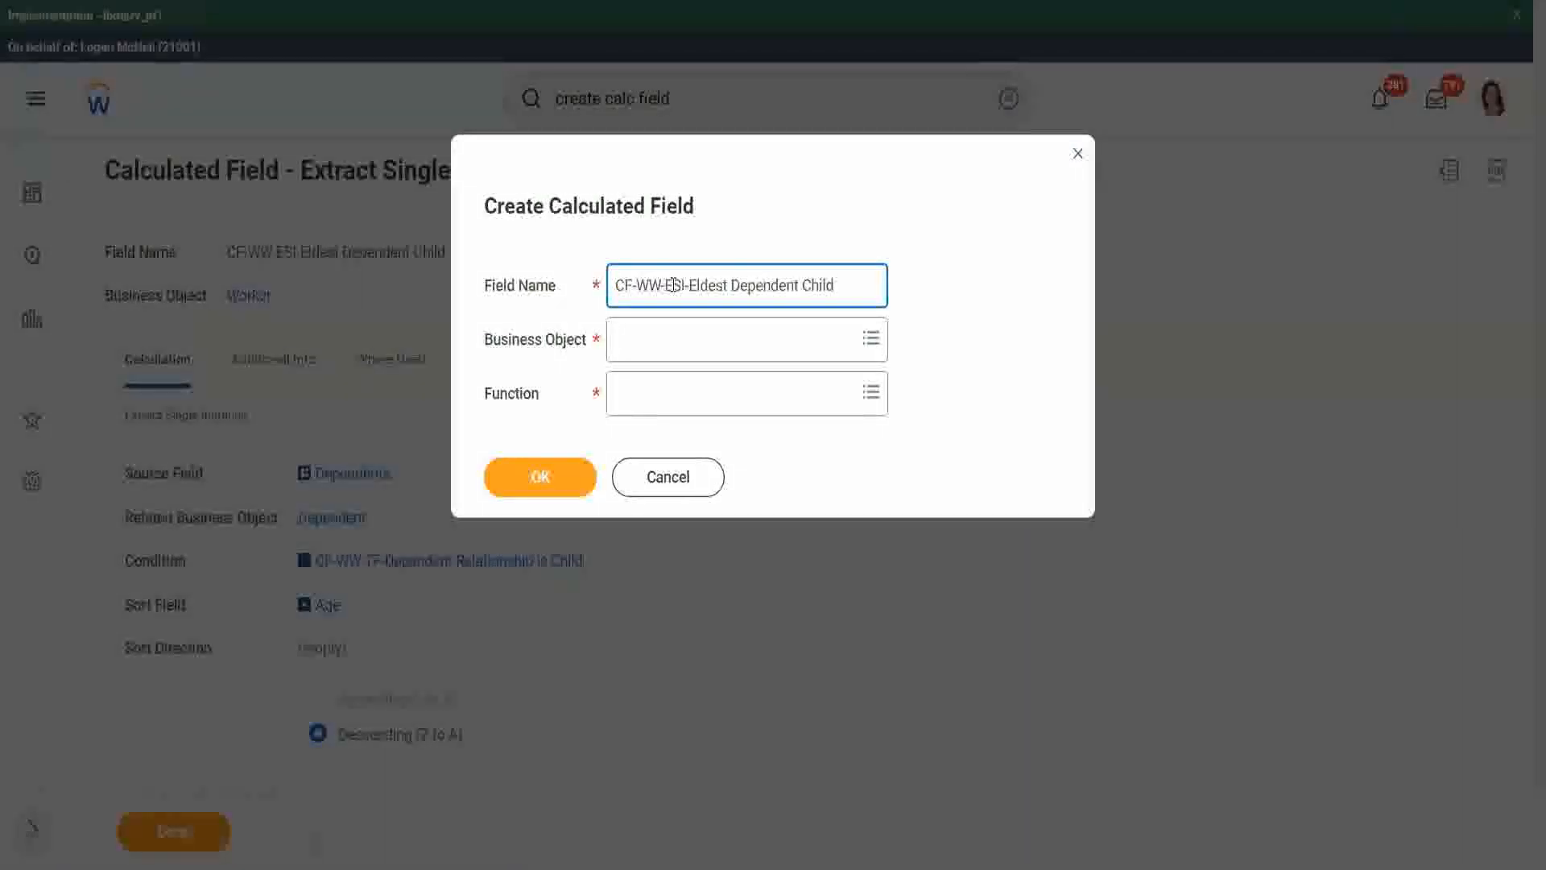
{"action": "type", "text": "LRV-"}
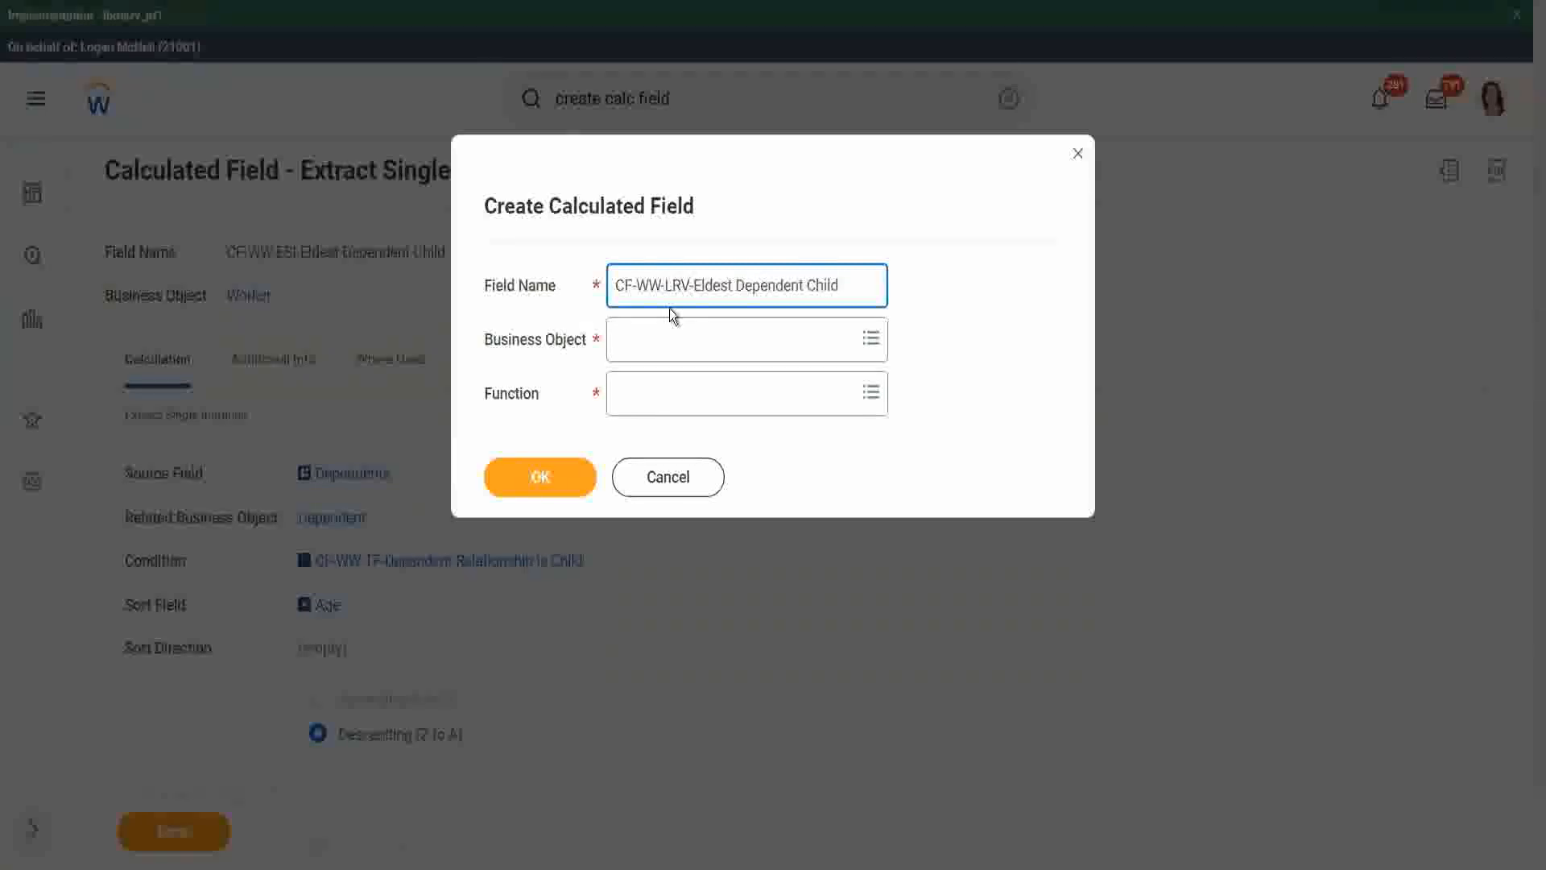
{"action": "type", "text": "Age of "}
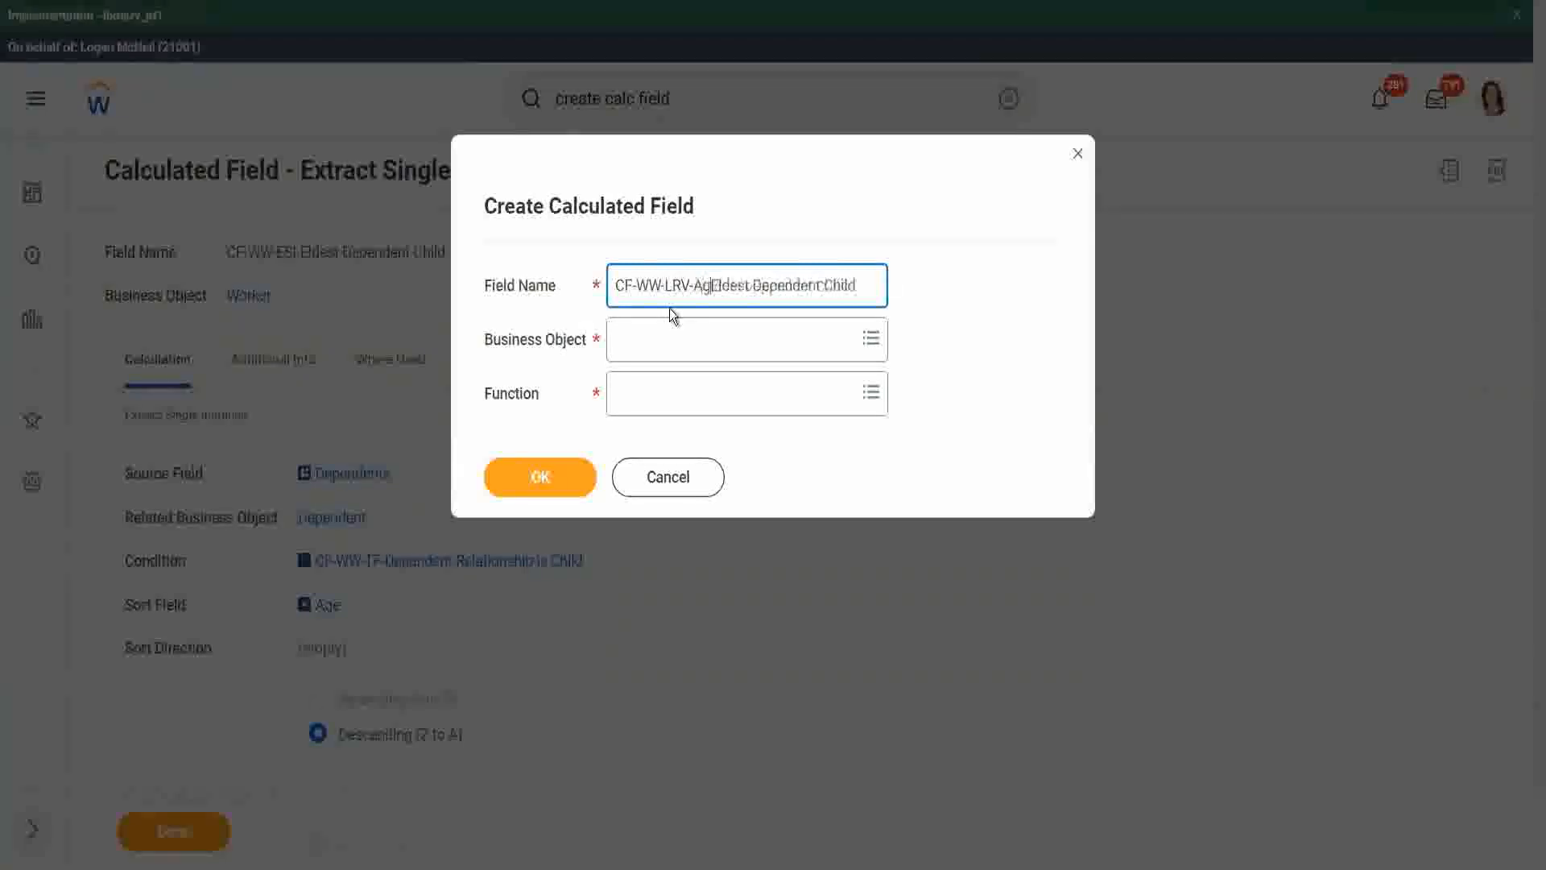
{"action": "type", "text": "the "}
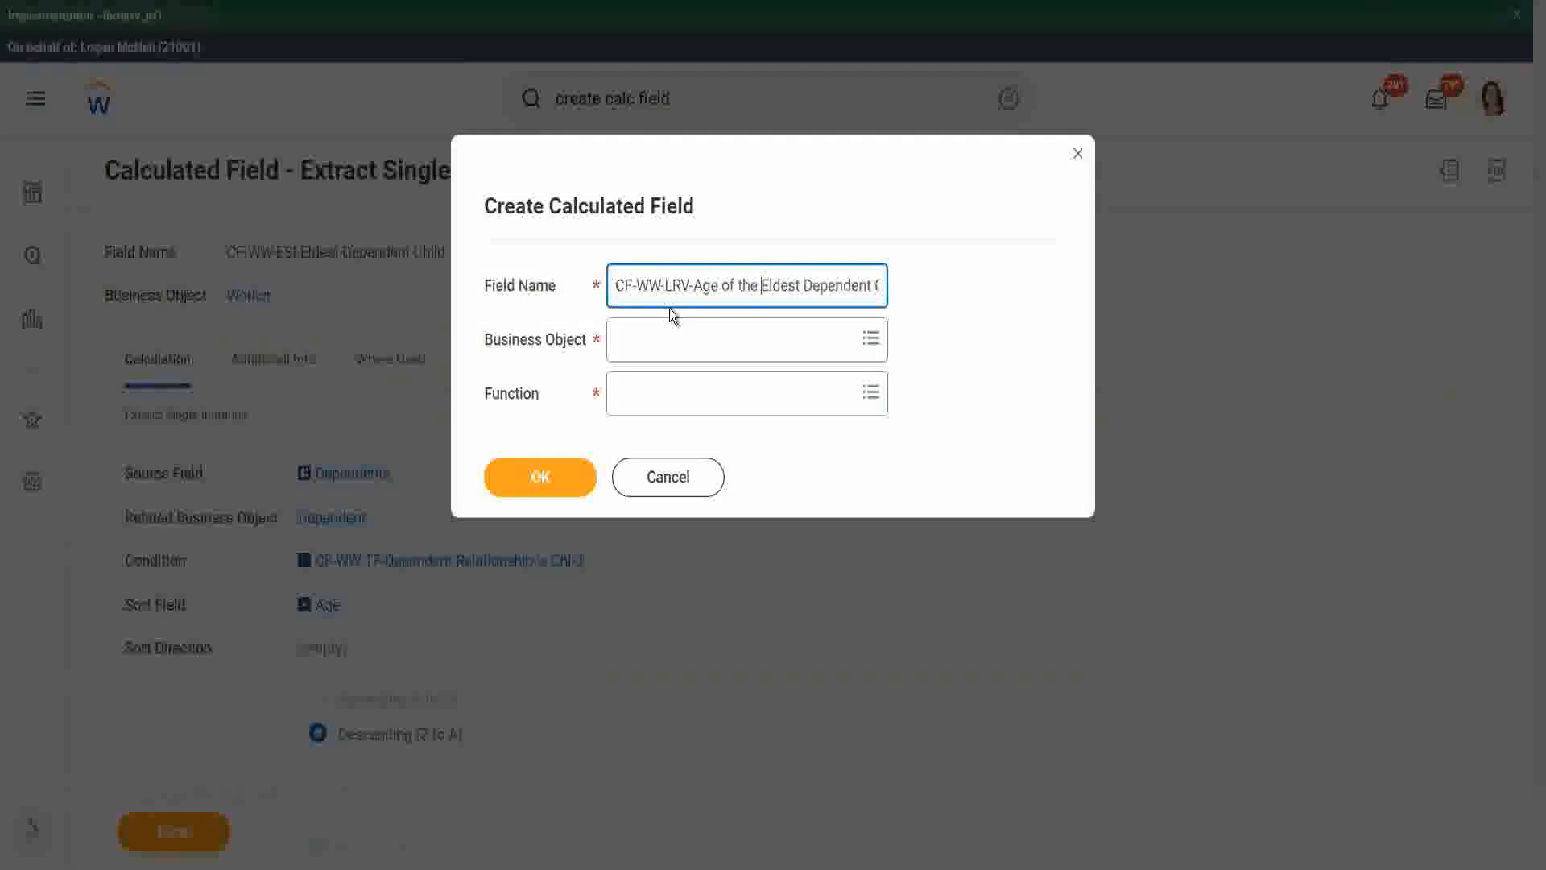
{"action": "type", "text": "e"}
{"action": "key", "text": "End"}
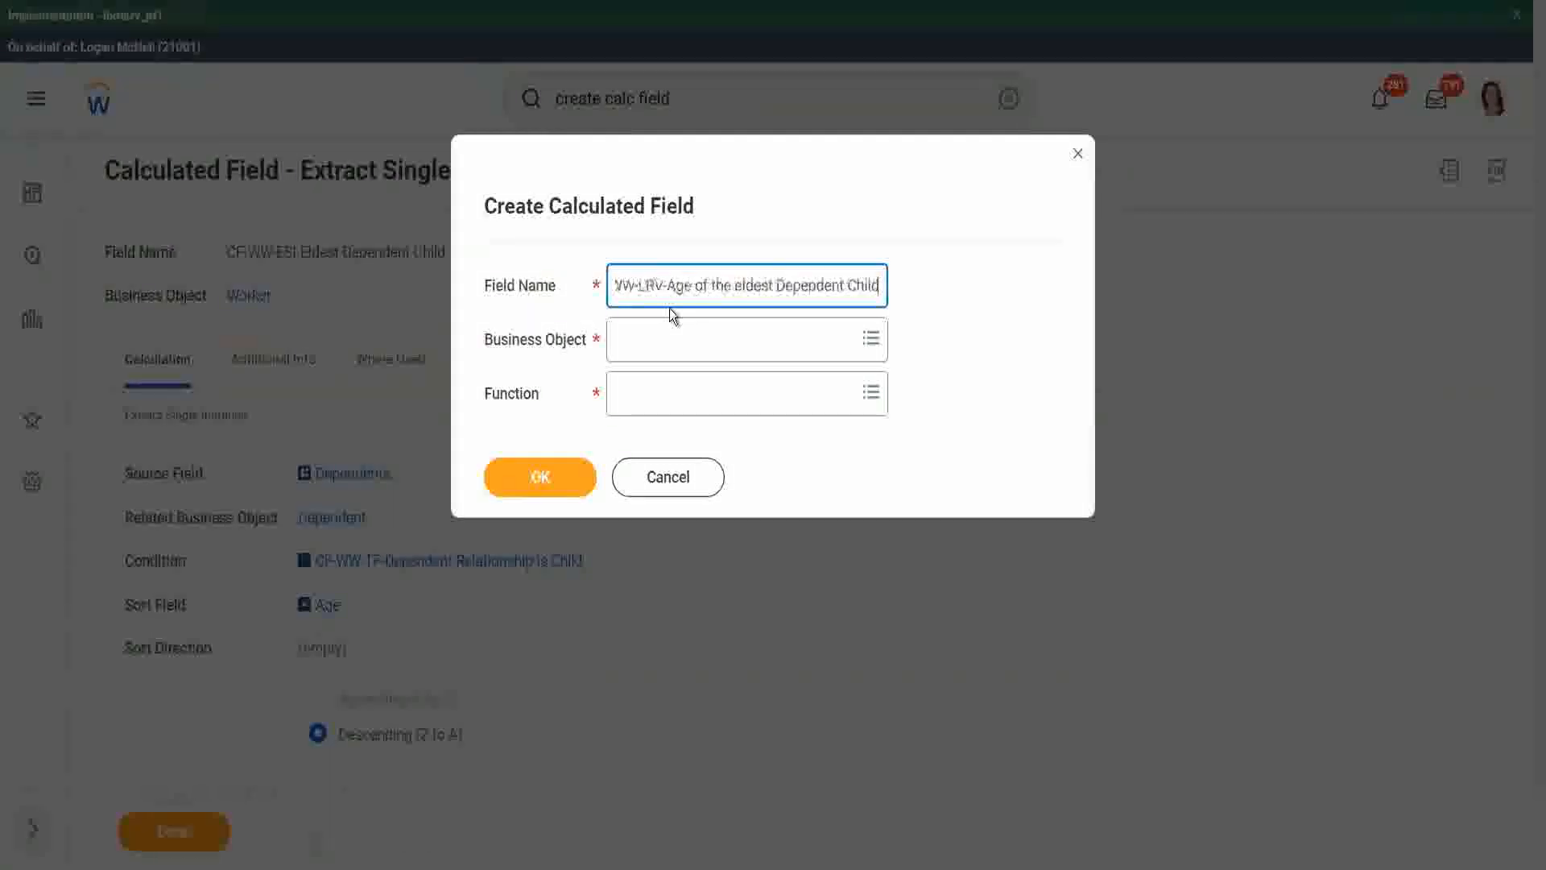
Set the new calculated field's business object to Worker and its function to Lookup Related Value, and submit the definition.
{"action": "key", "text": "Tab"}
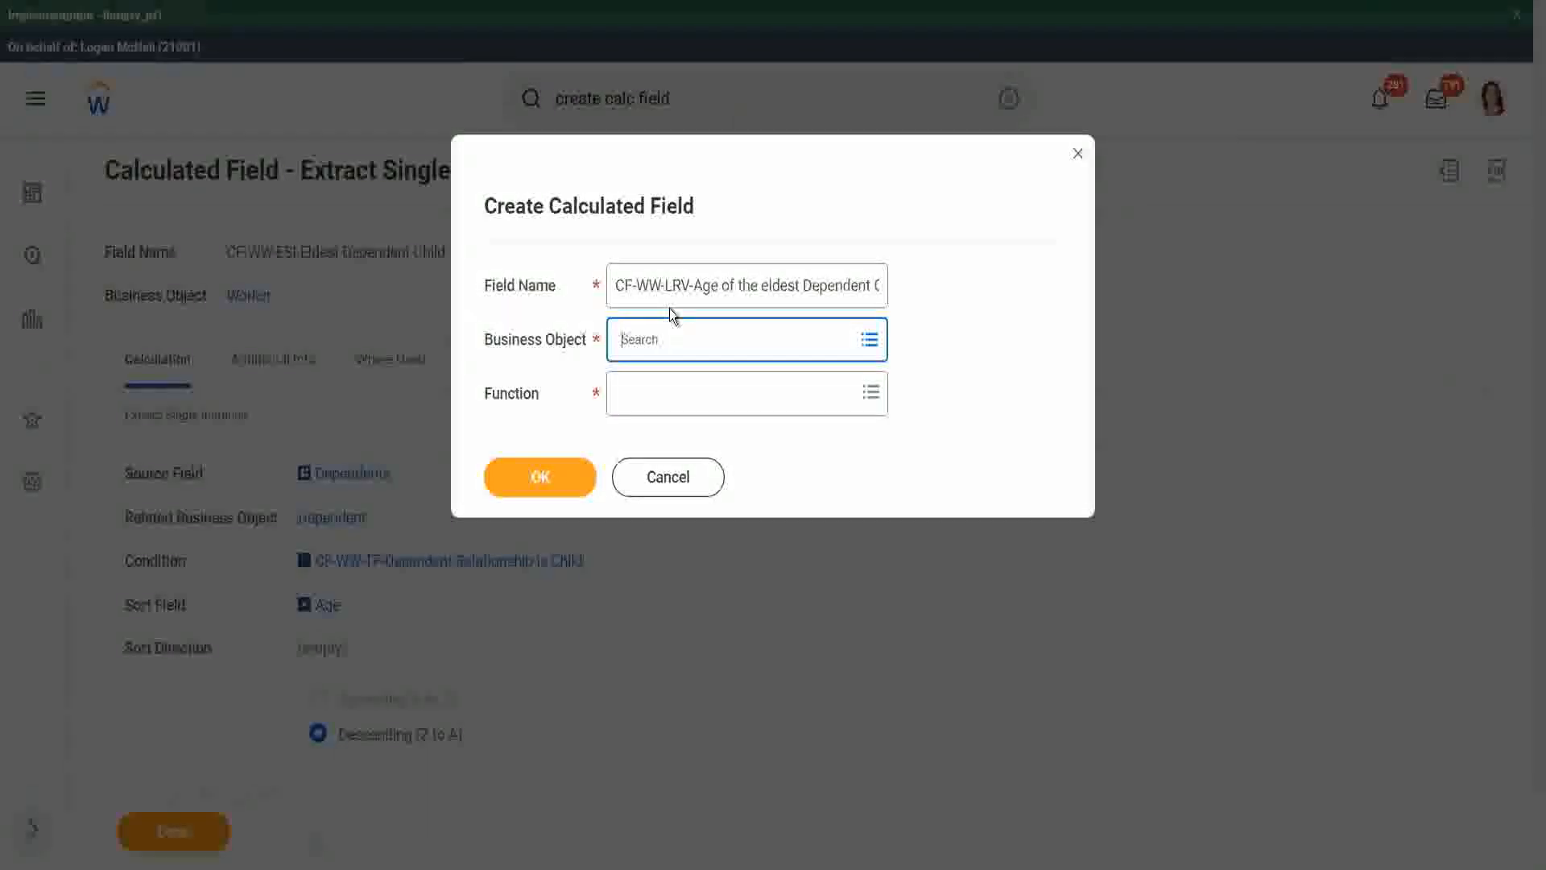
{"action": "type", "text": "worker"}
{"action": "key", "text": "Return"}
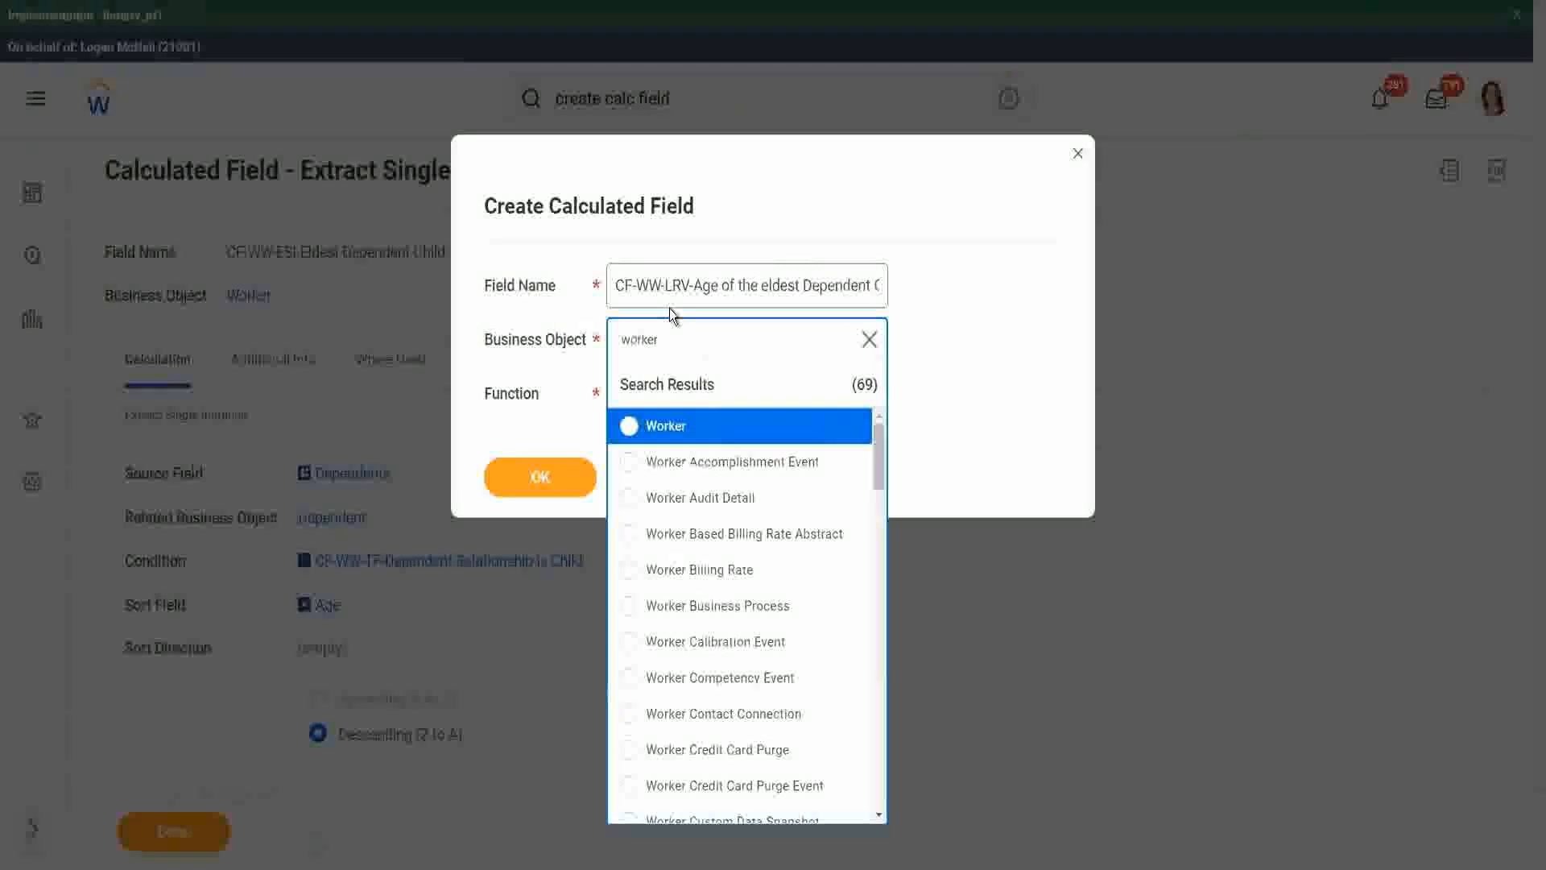
{"action": "left_click", "coordinate": [631, 434]}
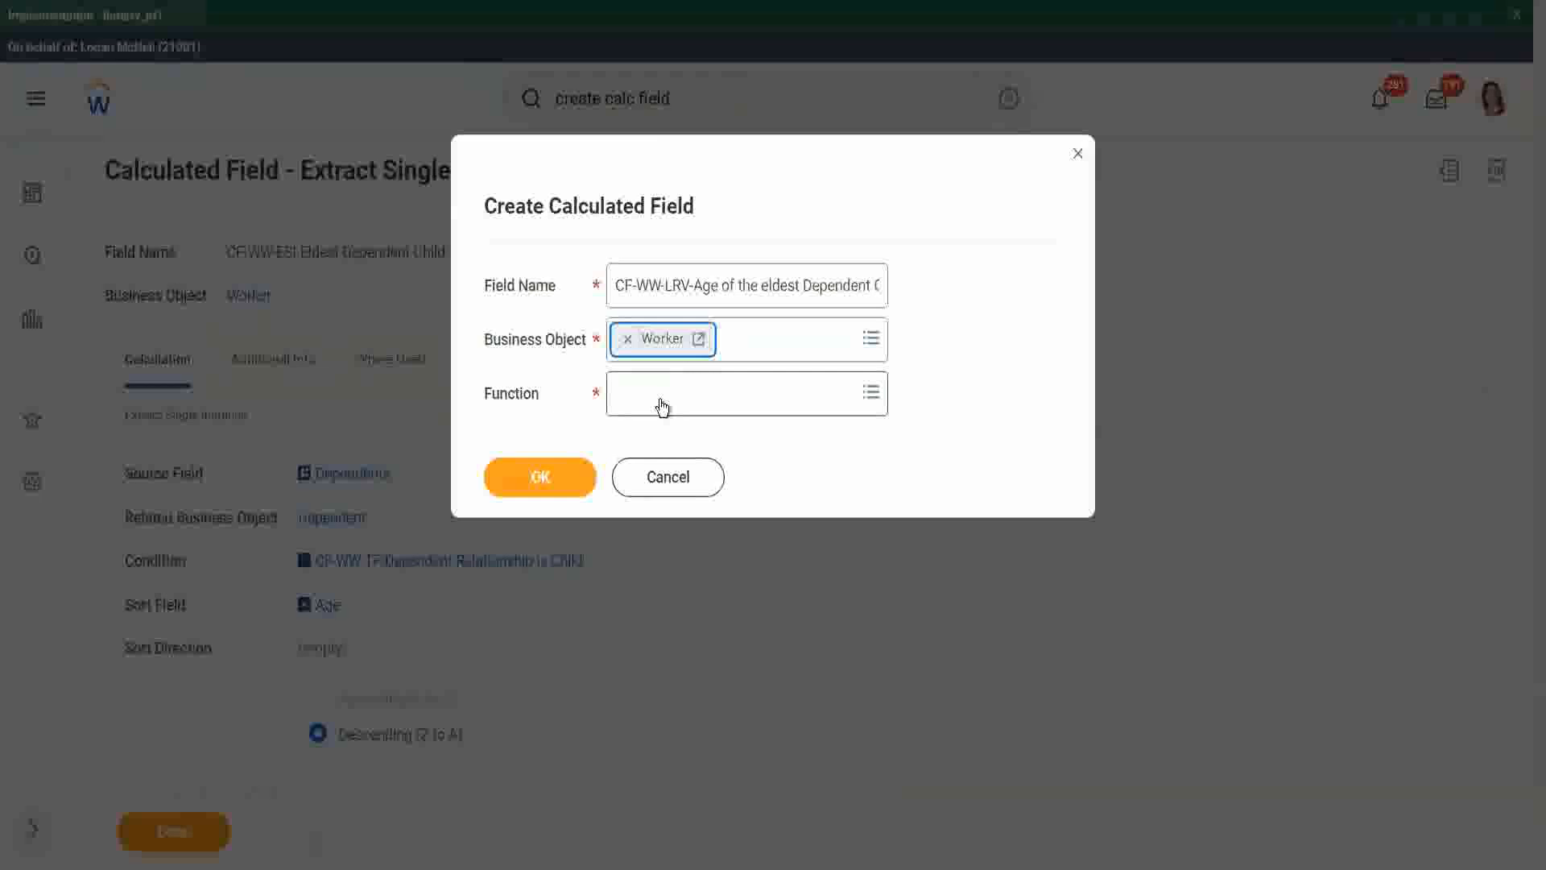
{"action": "left_click", "coordinate": [662, 405]}
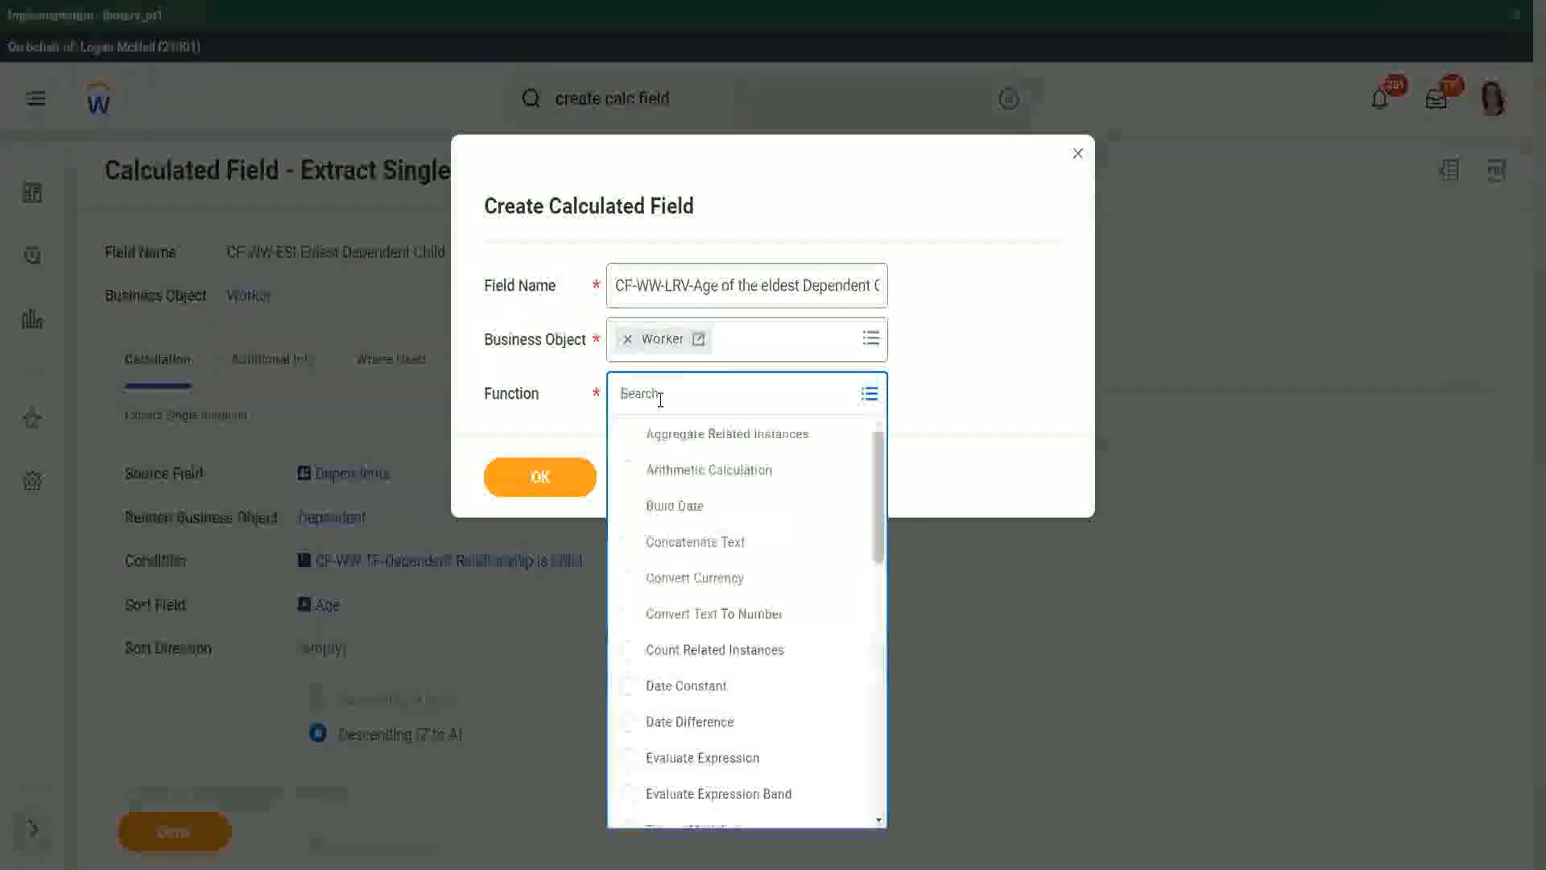
{"action": "type", "text": "lrv"}
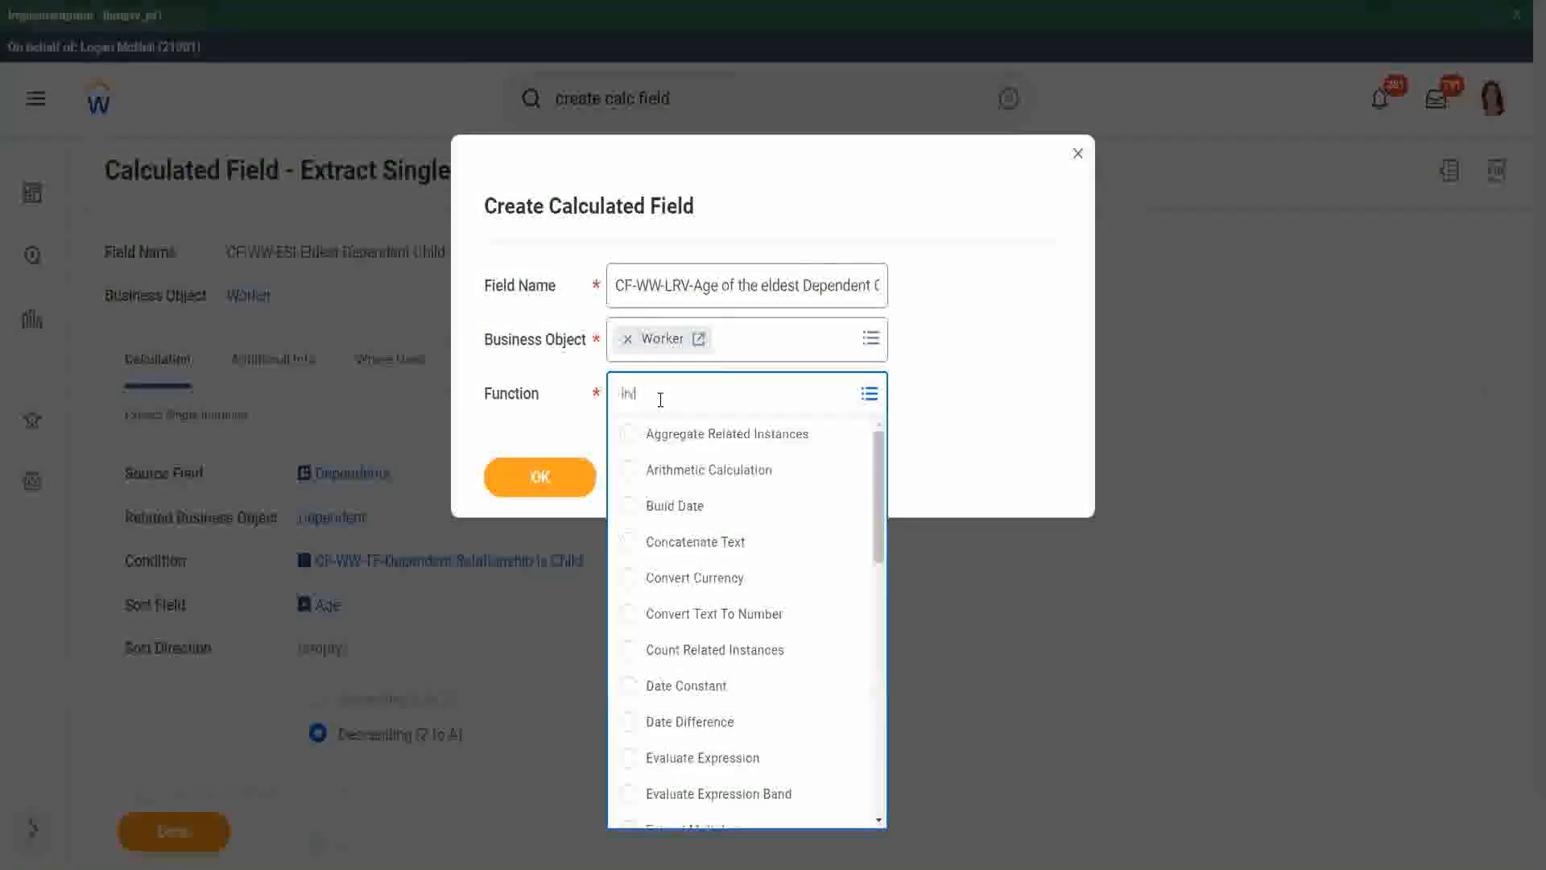
{"action": "key", "text": "Return"}
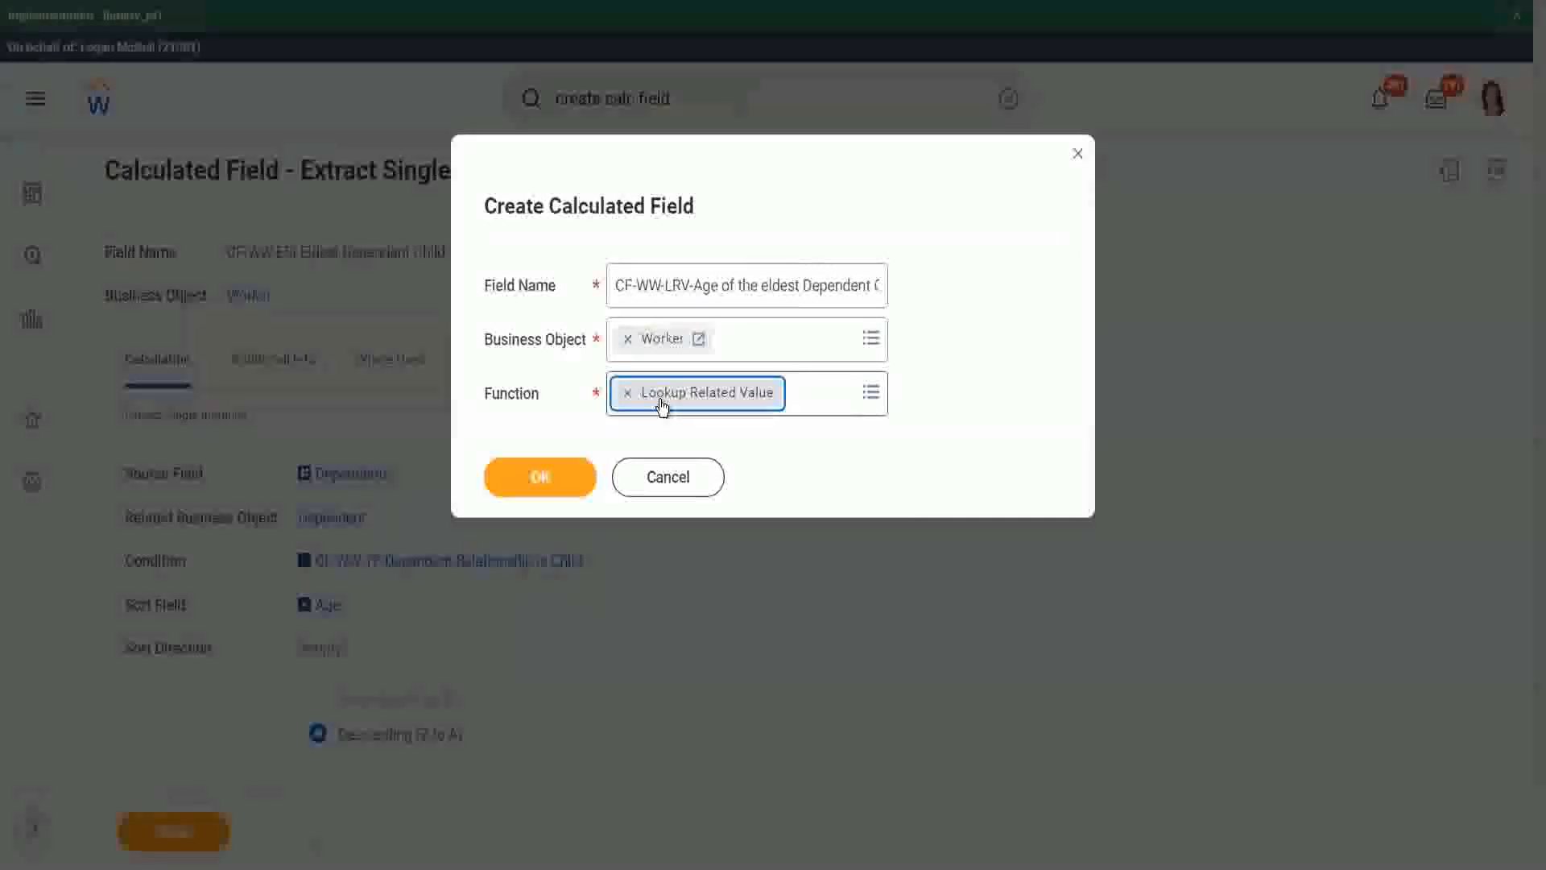
{"action": "left_click", "coordinate": [539, 480]}
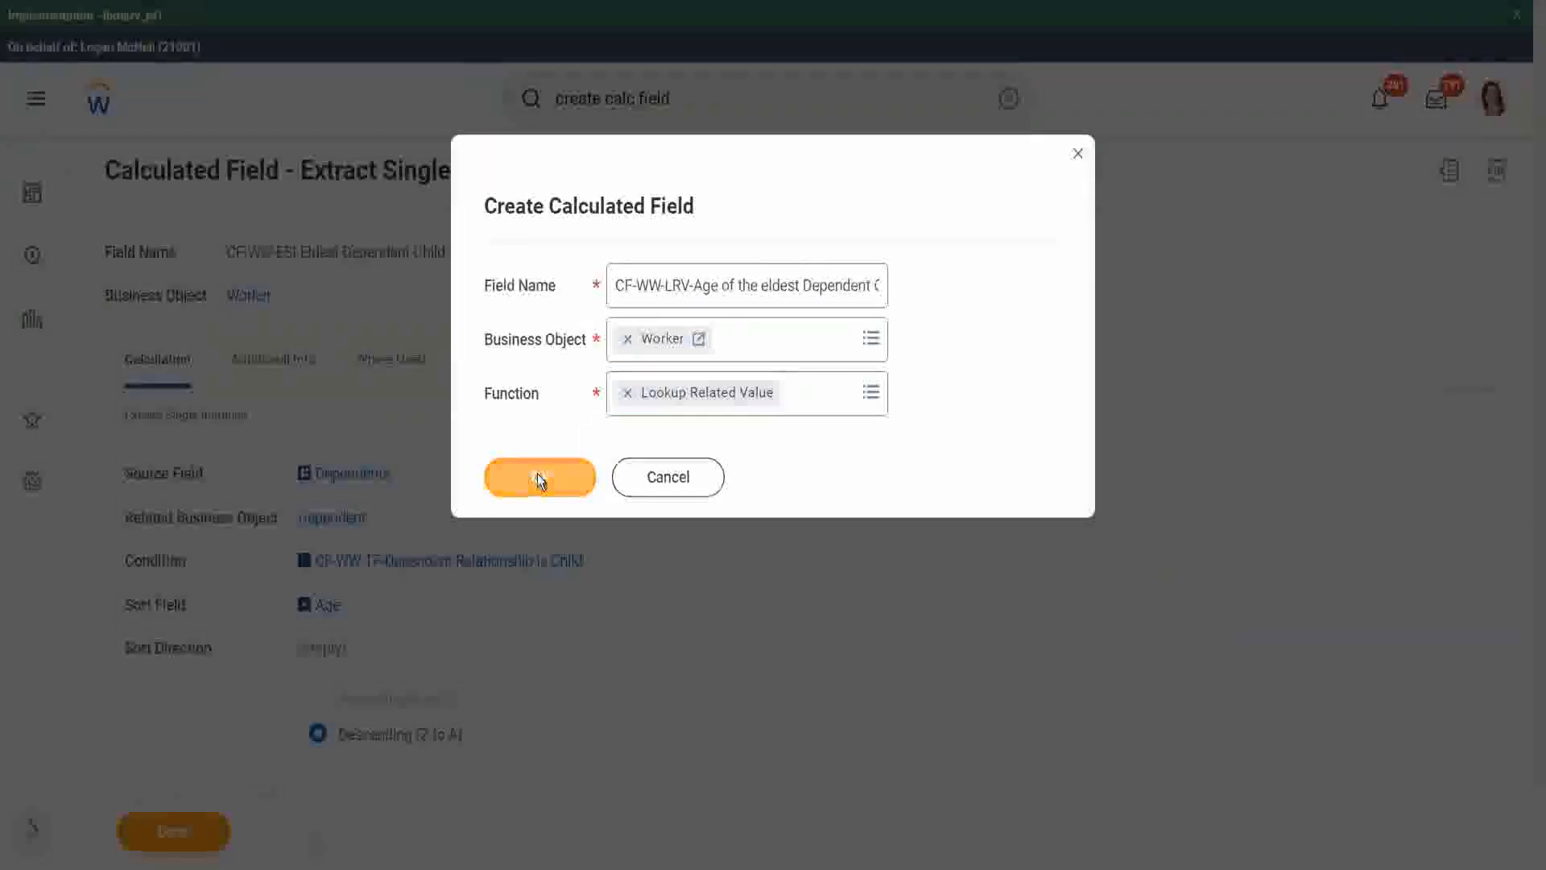